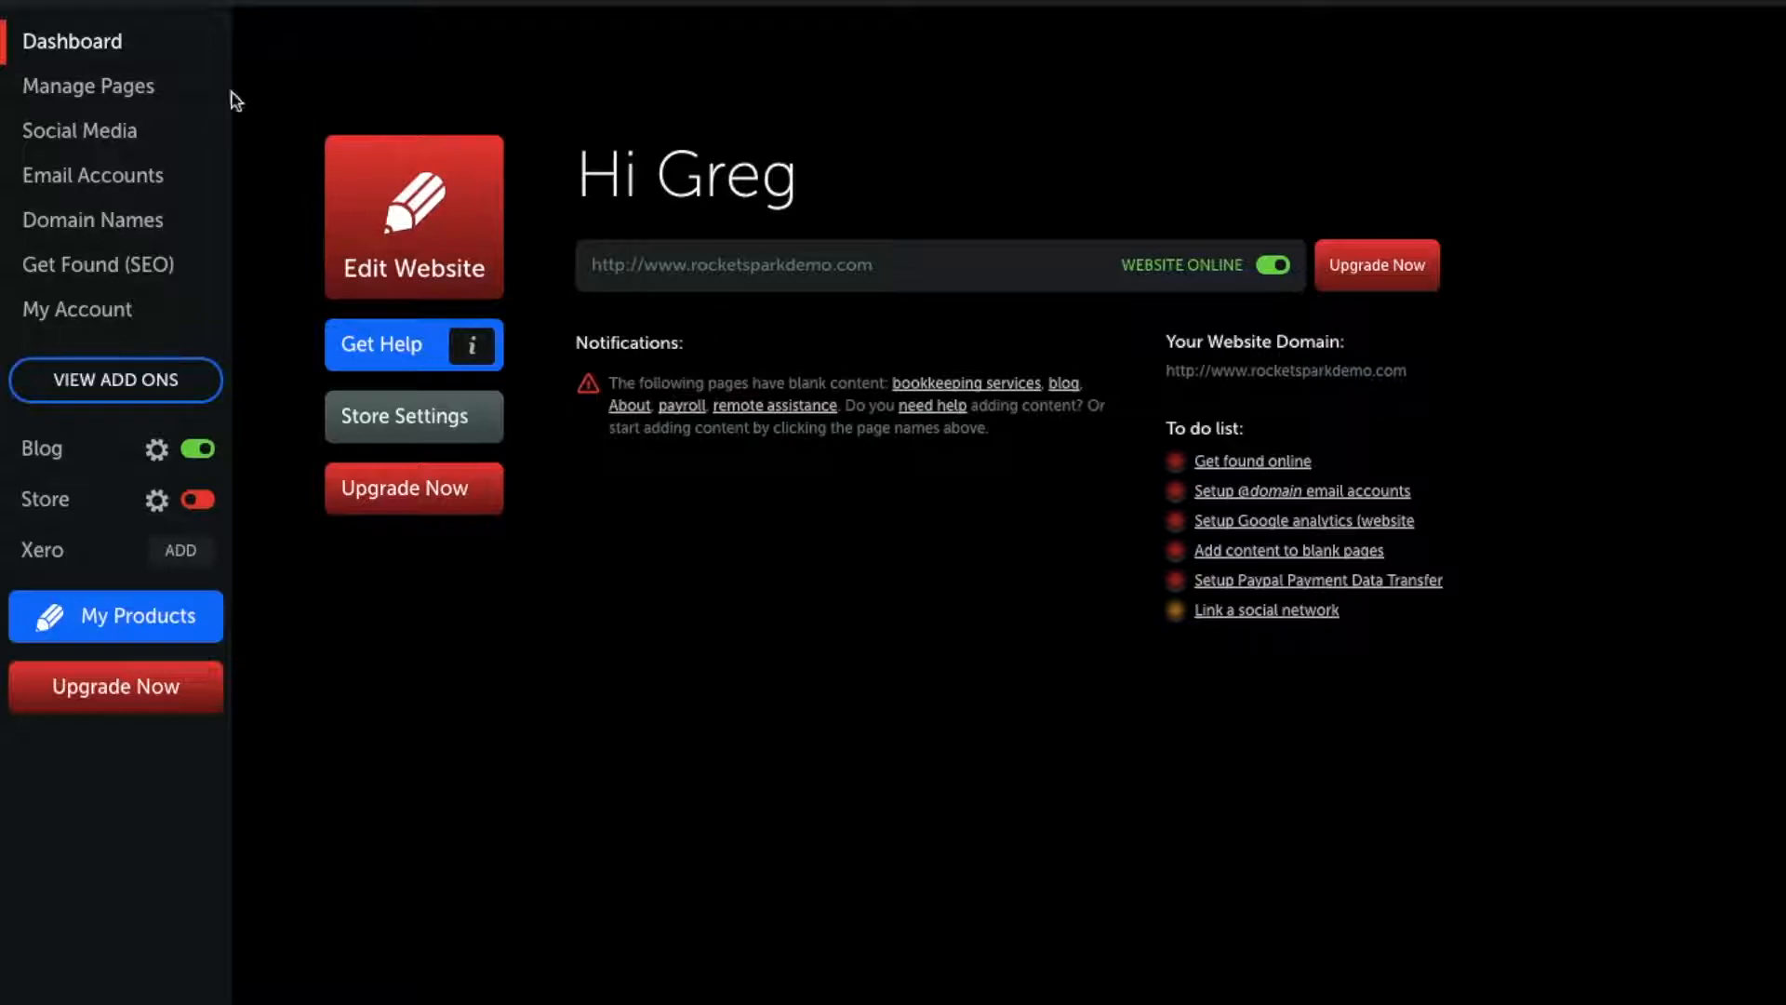
Step: Browse the Manage Pages, Social Media, Email Accounts and Domain Names sections of the account
left_click(75, 92)
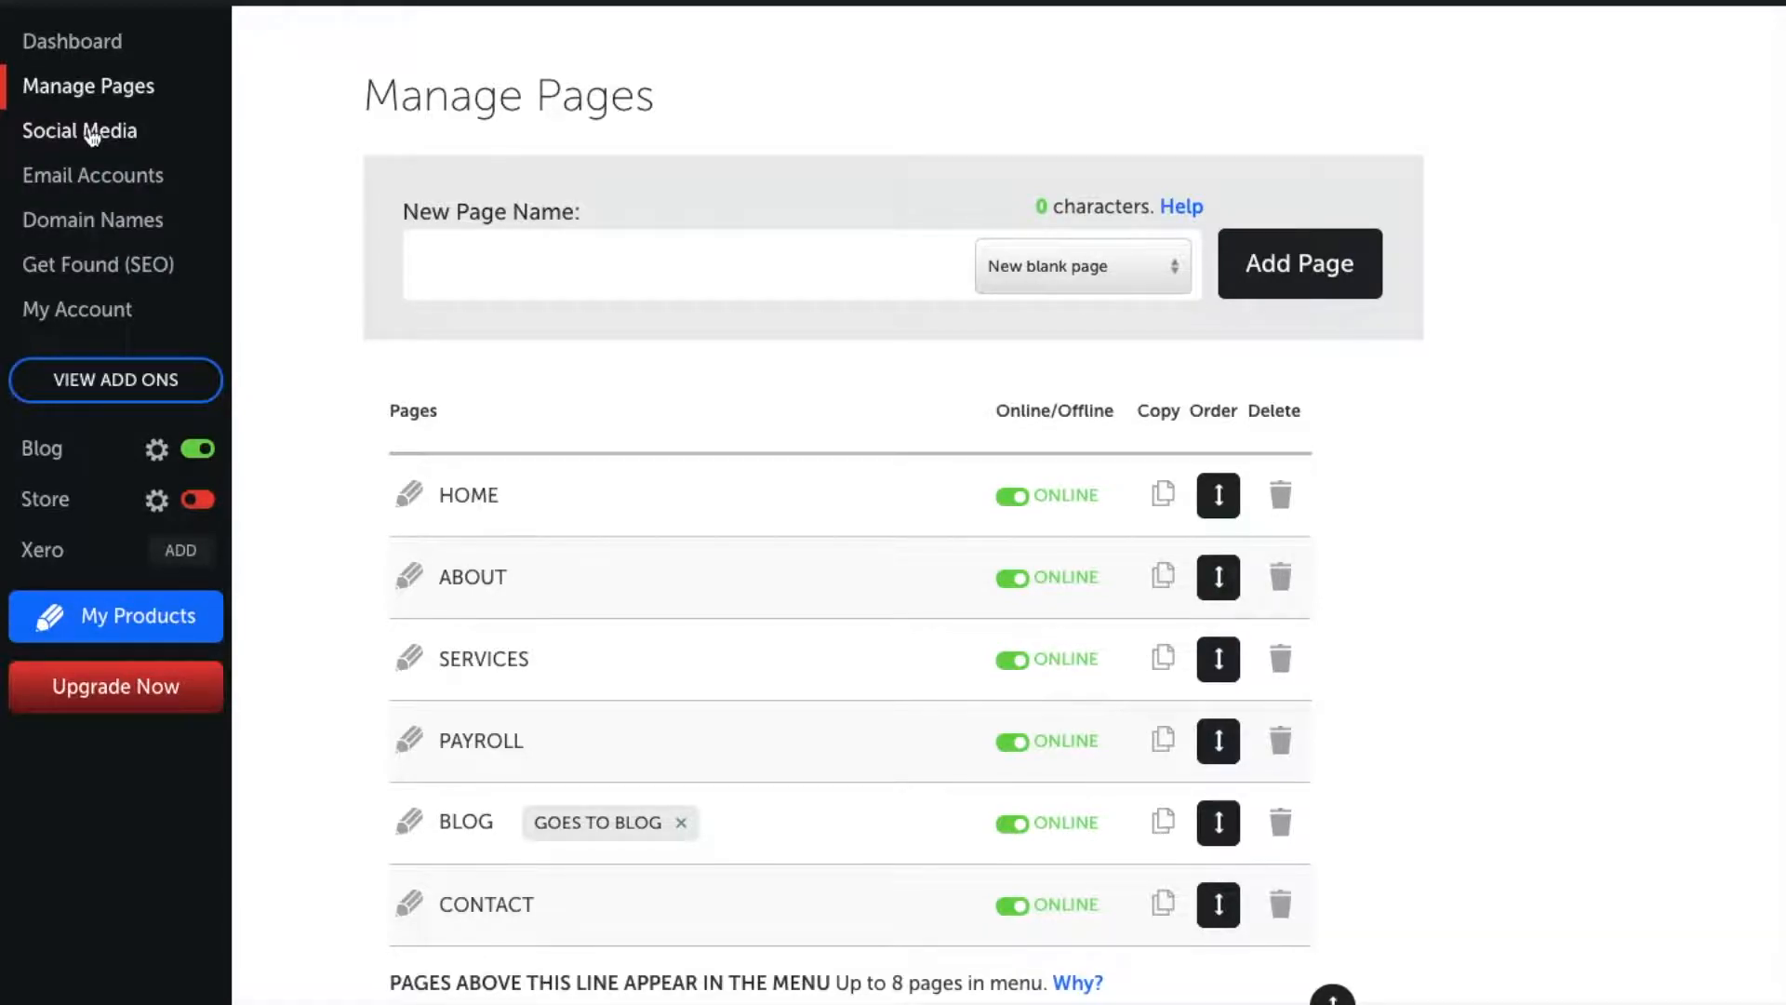
left_click(91, 135)
scroll(679, 517, "down", 3)
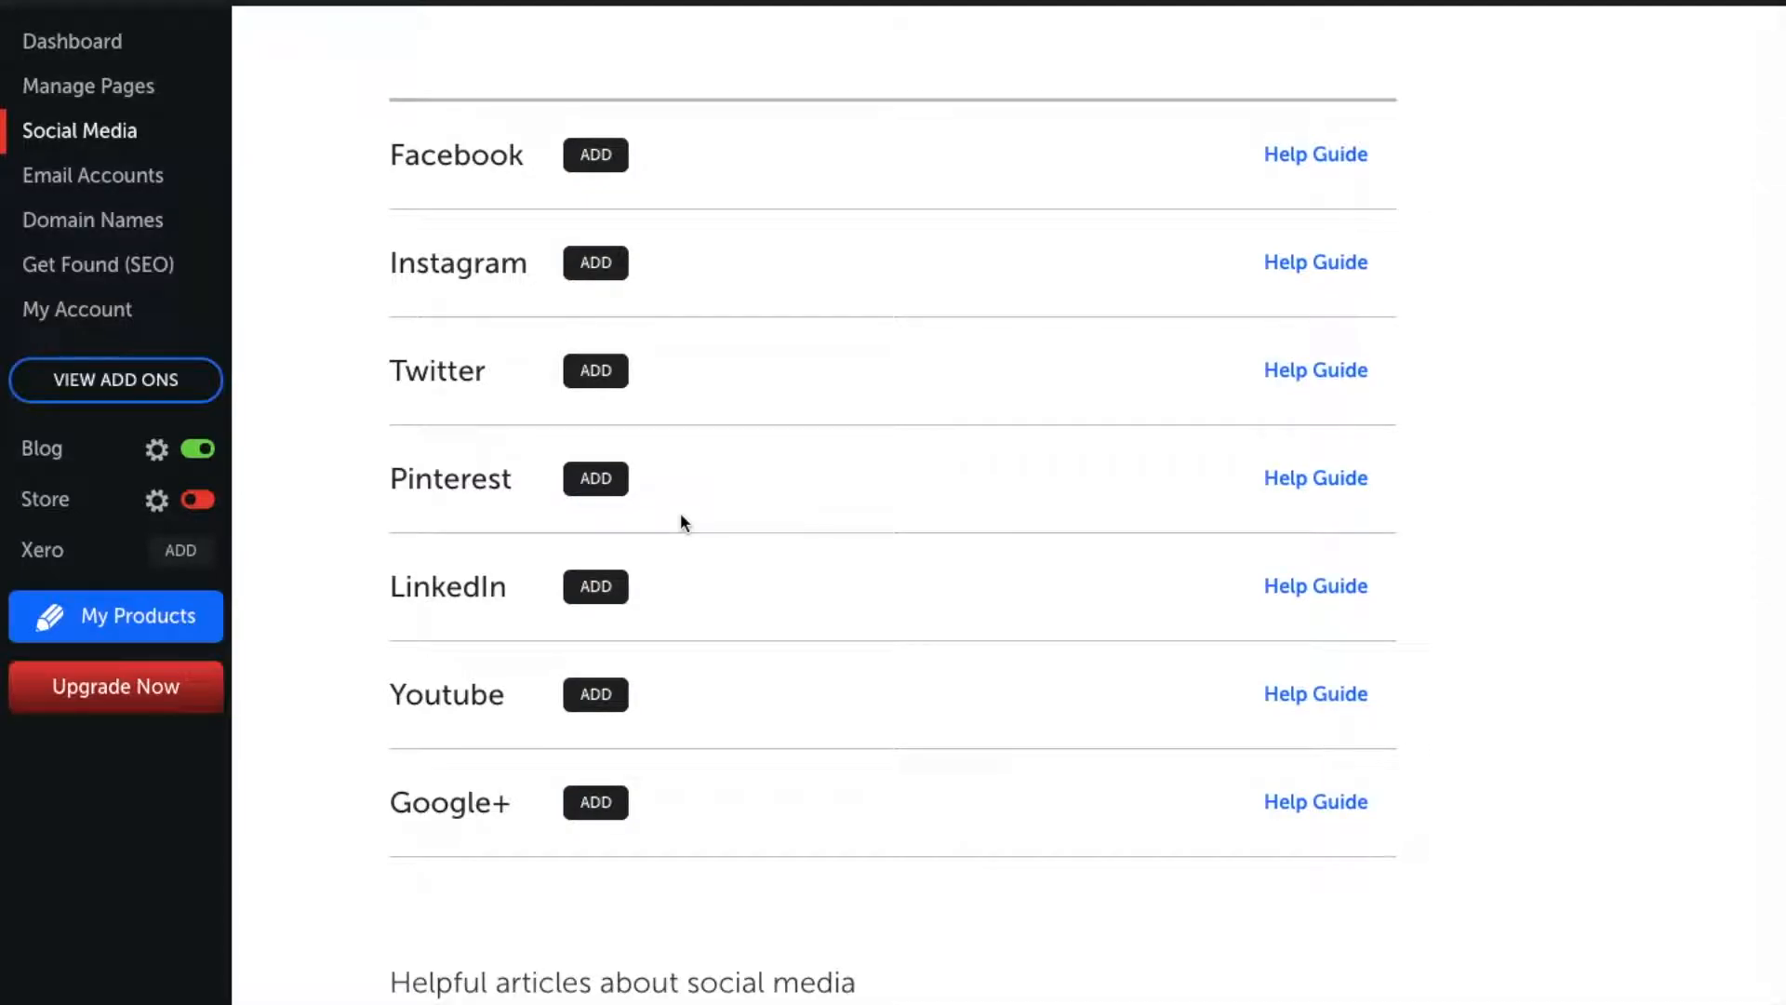
left_click(132, 178)
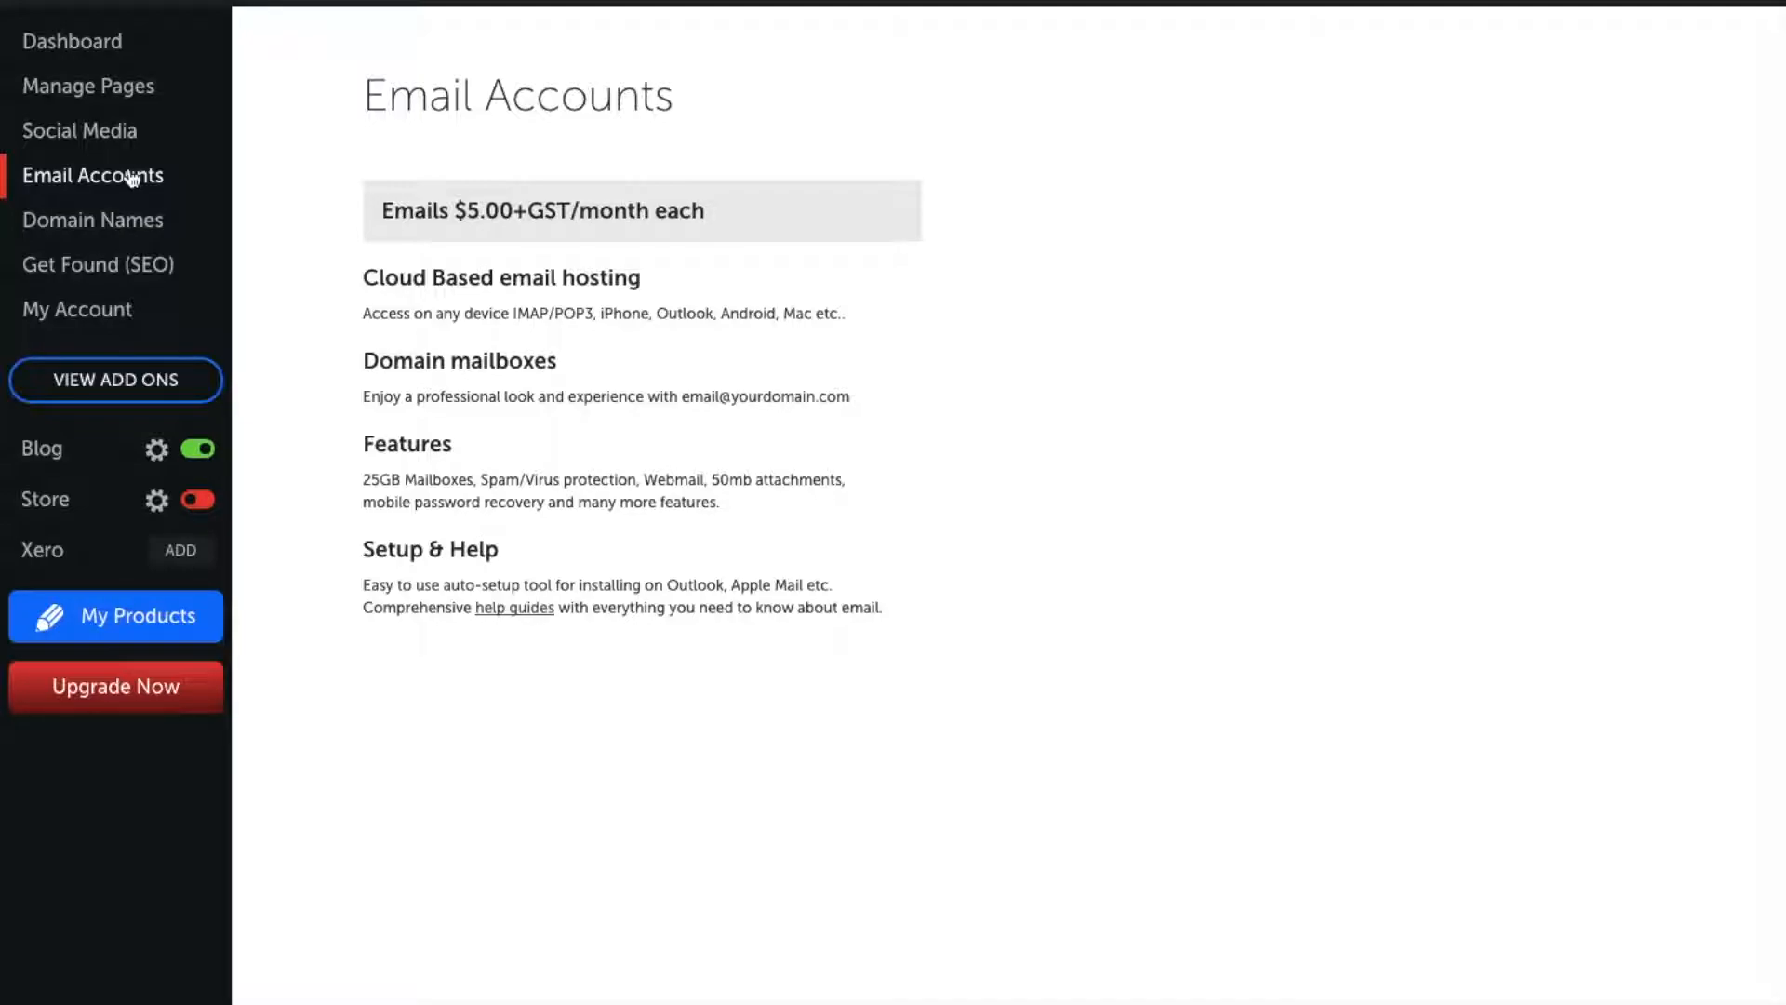
left_click(109, 224)
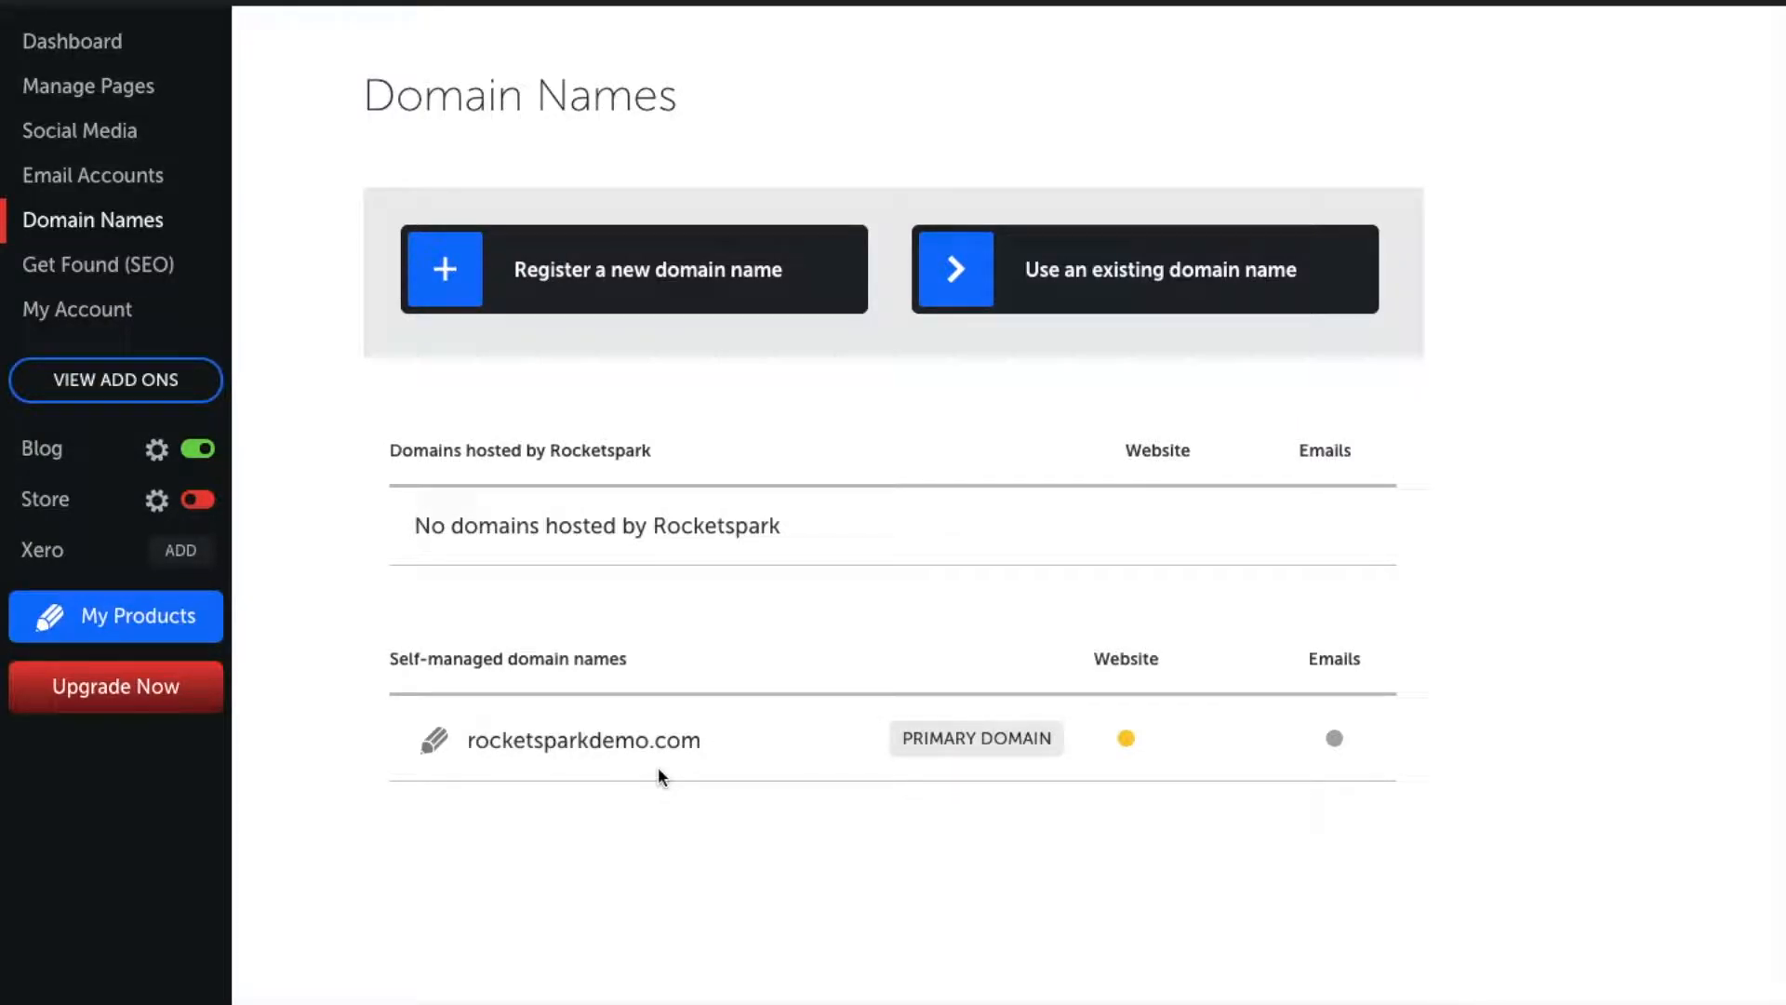
Step: Review the Get Found (SEO) settings for the About and Services pages, then the account details
left_click(119, 270)
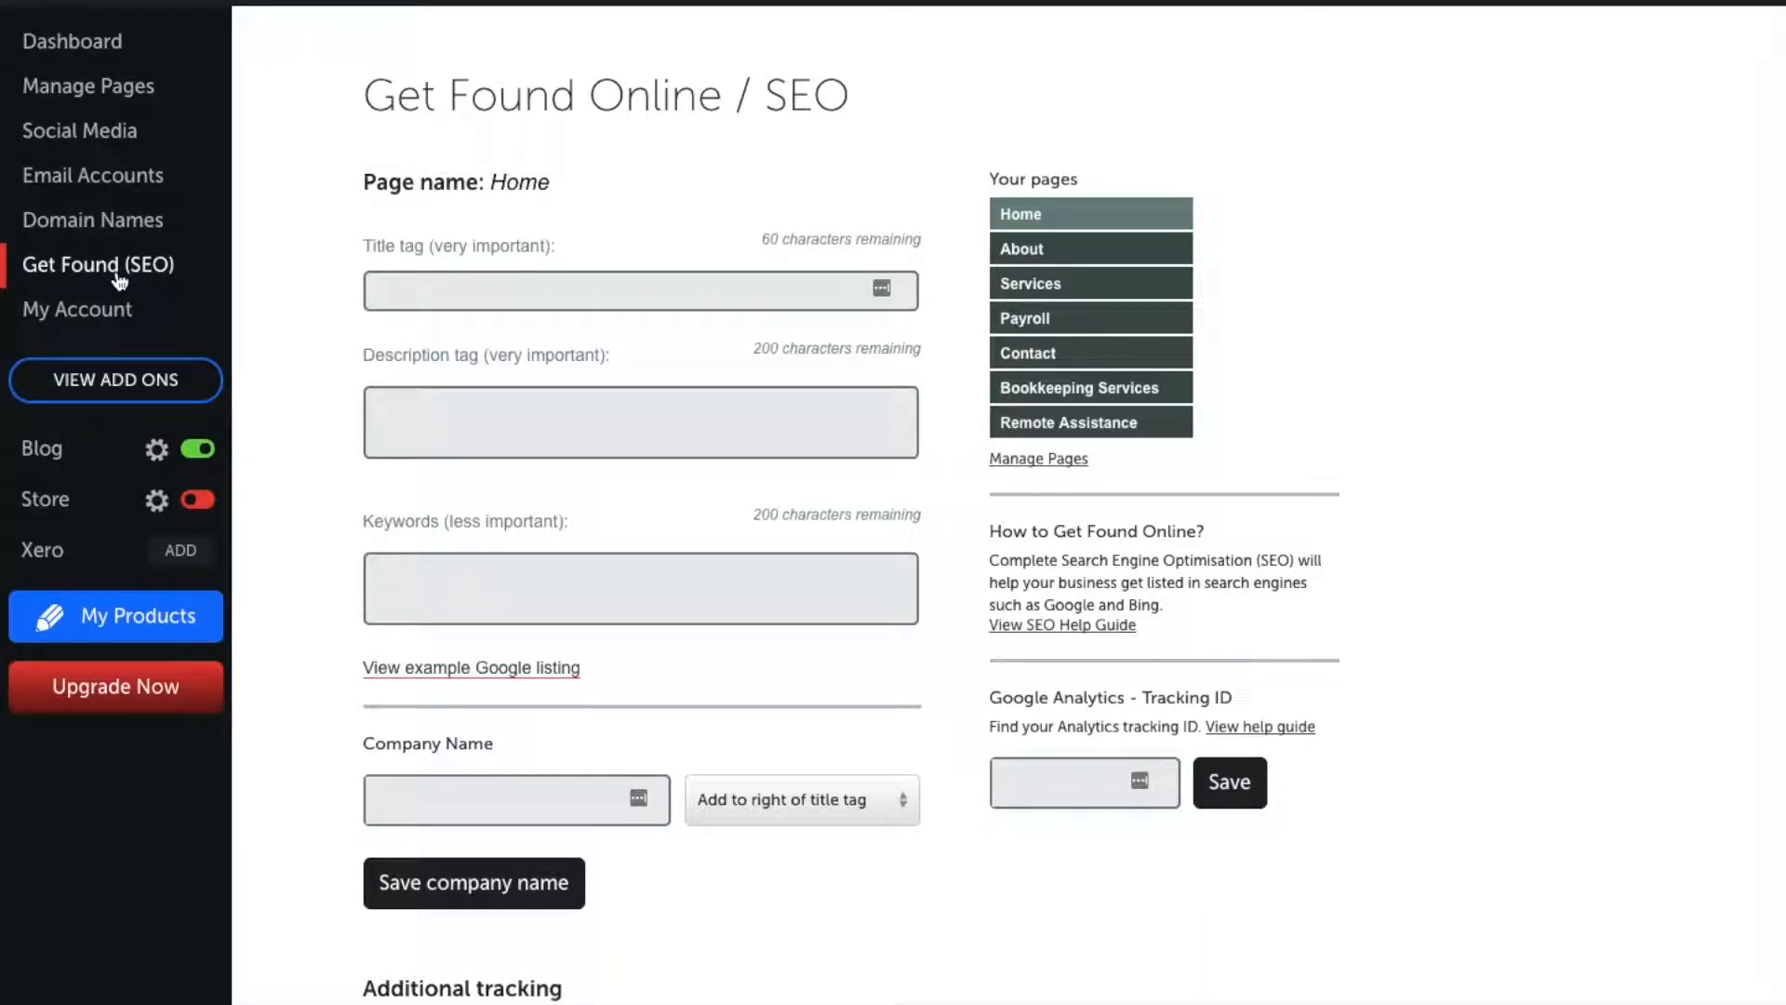
left_click(1023, 251)
left_click(1034, 296)
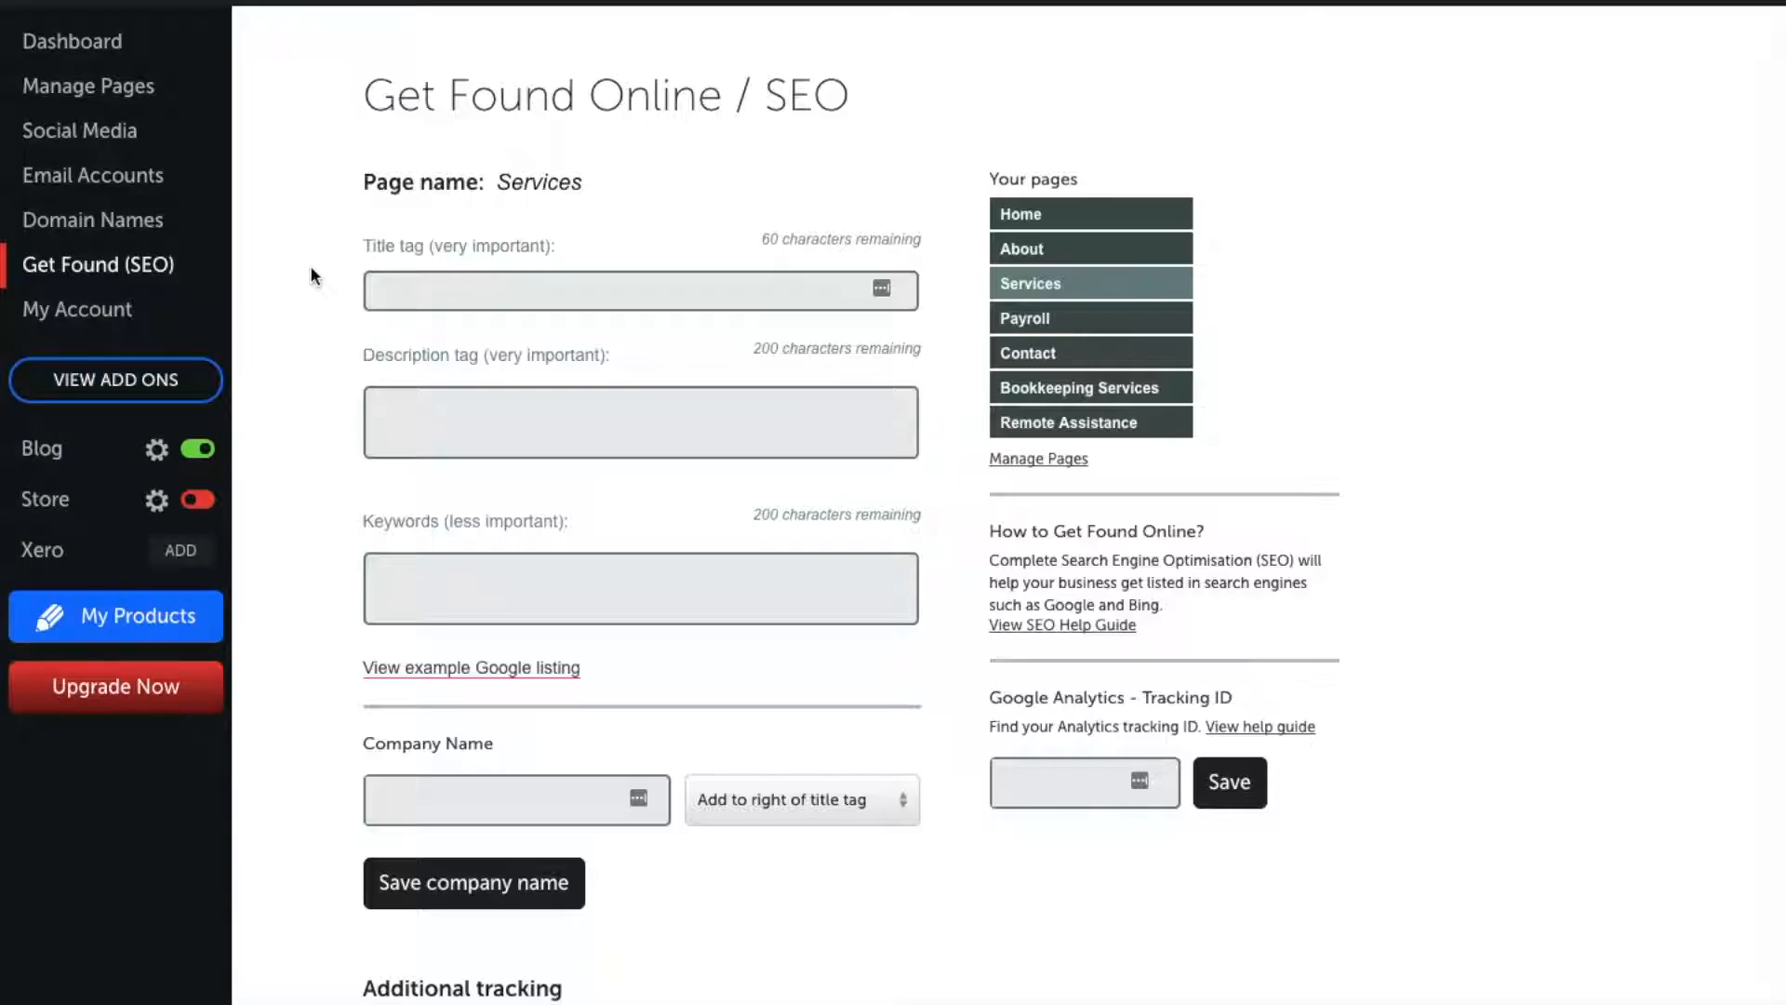
left_click(89, 306)
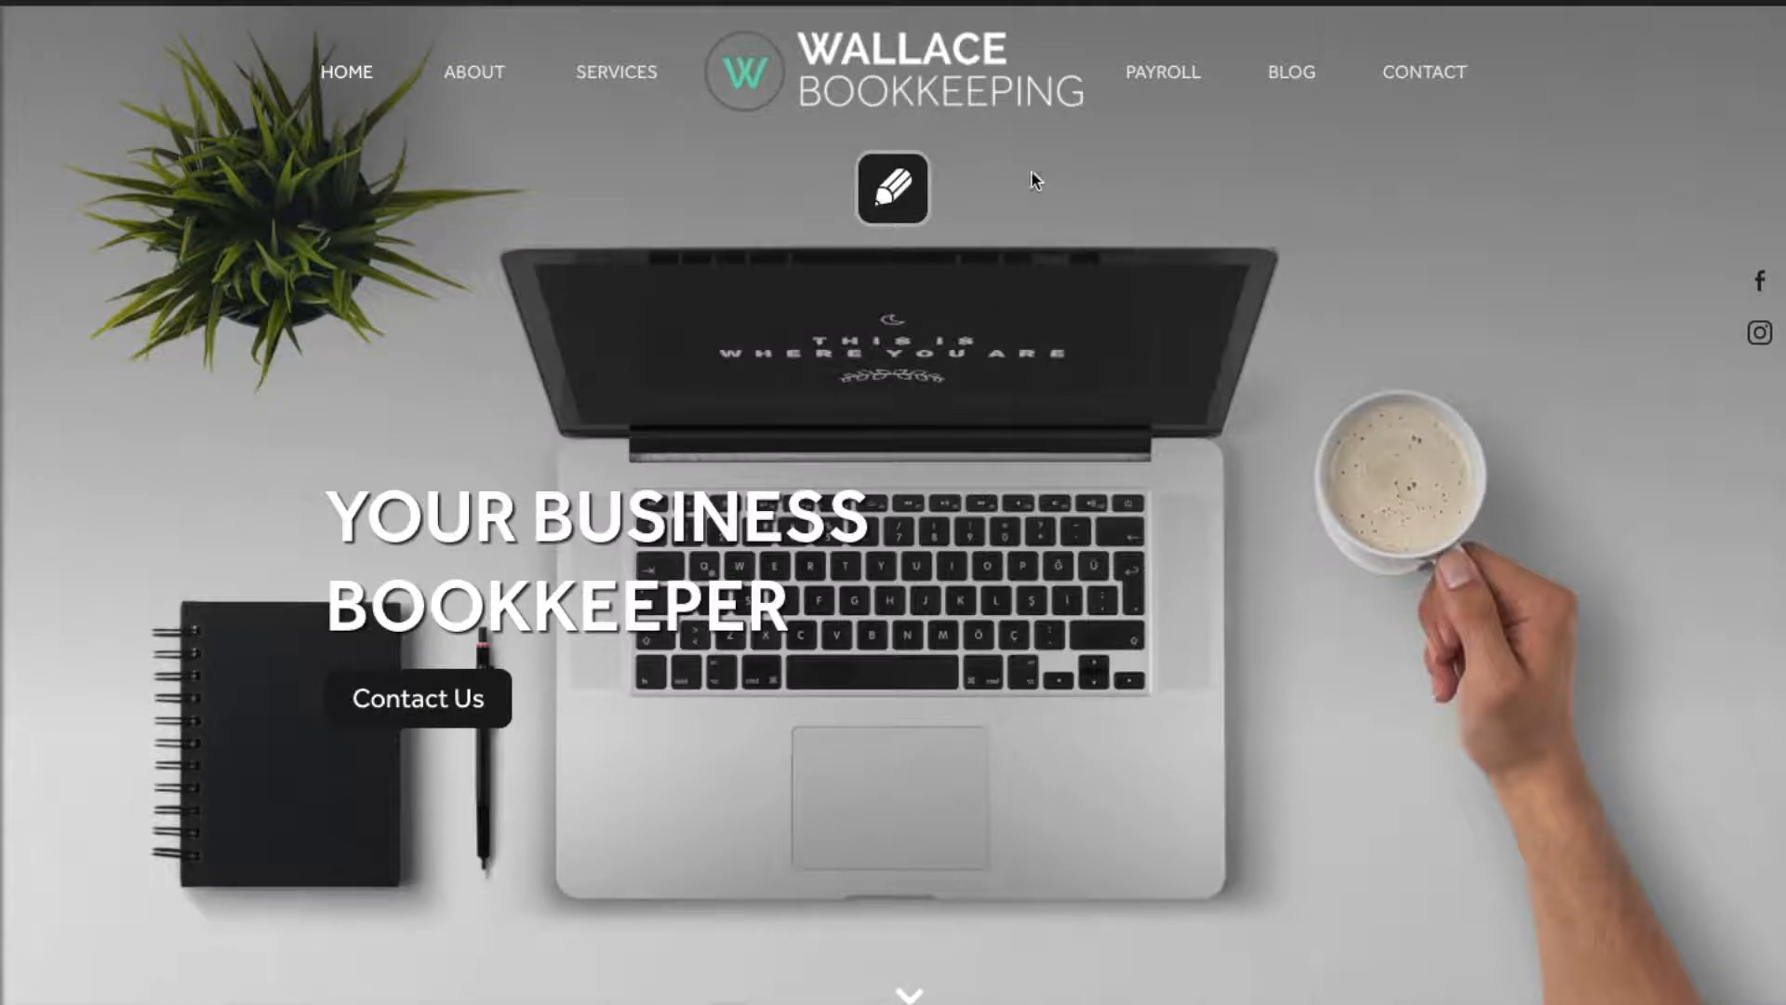
Step: Change the feature headline to 'YOUR BUSINESS ACCOUNTANT' and start replacing Slide 1's picture
left_click(893, 186)
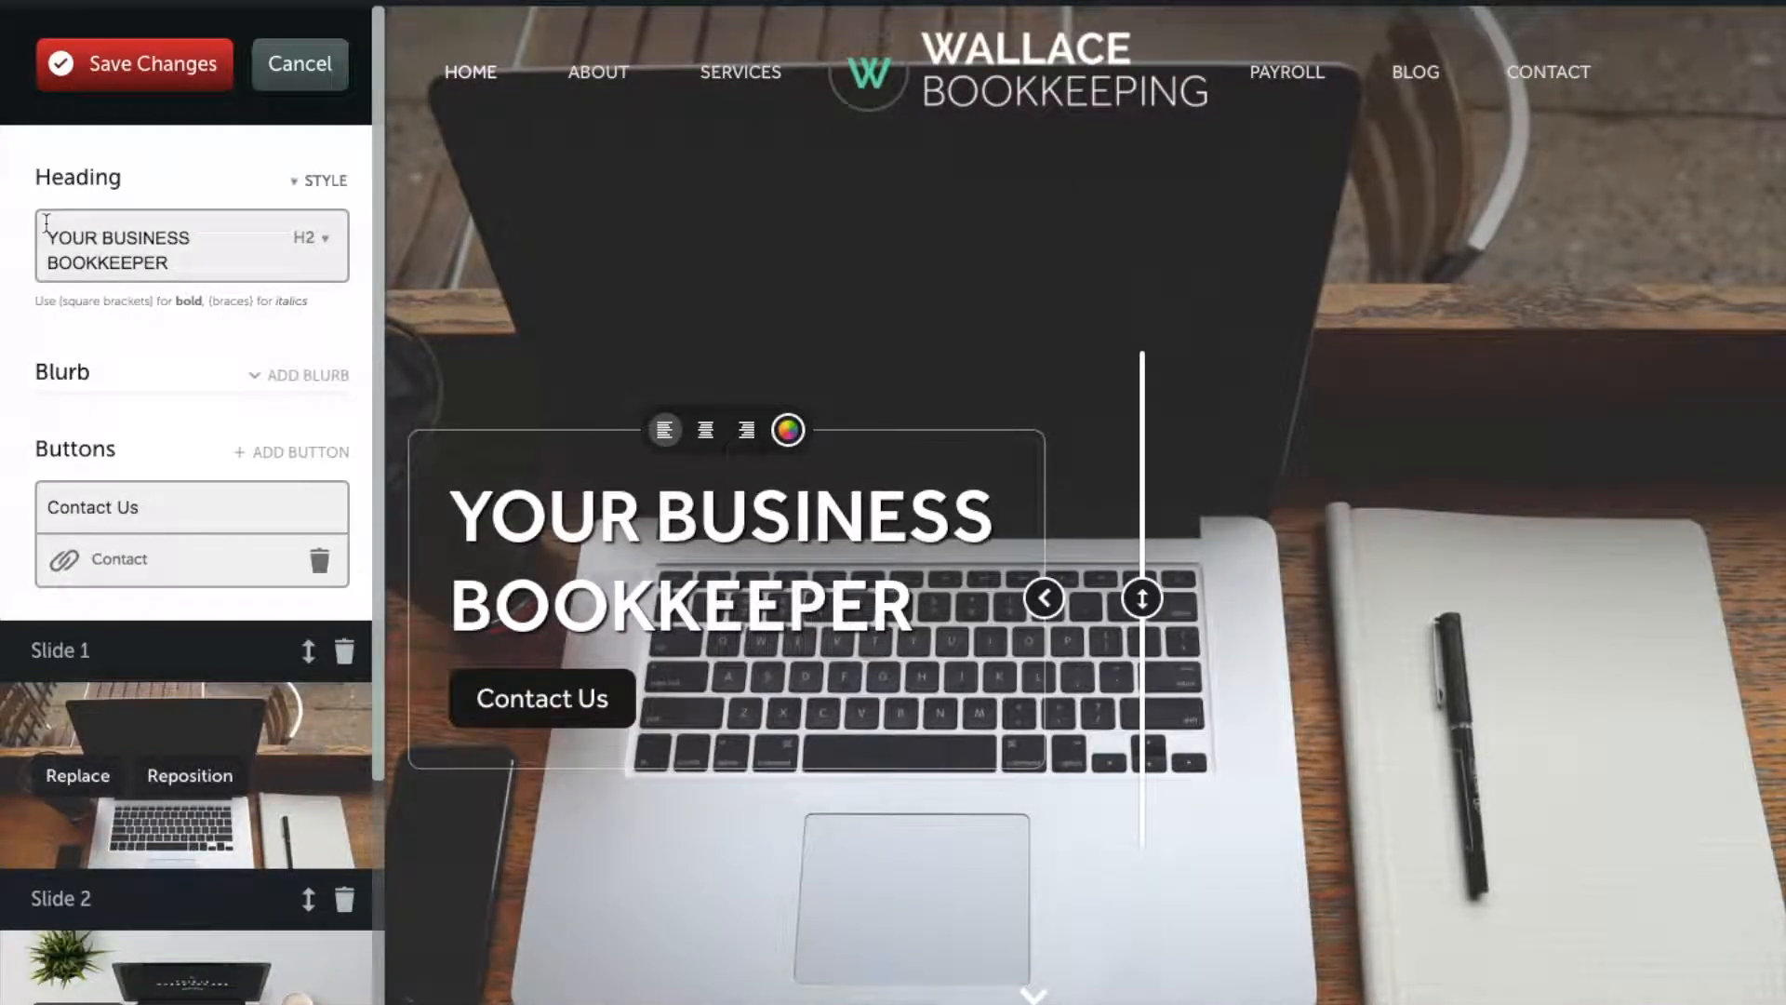
left_click_drag(182, 263, 46, 265)
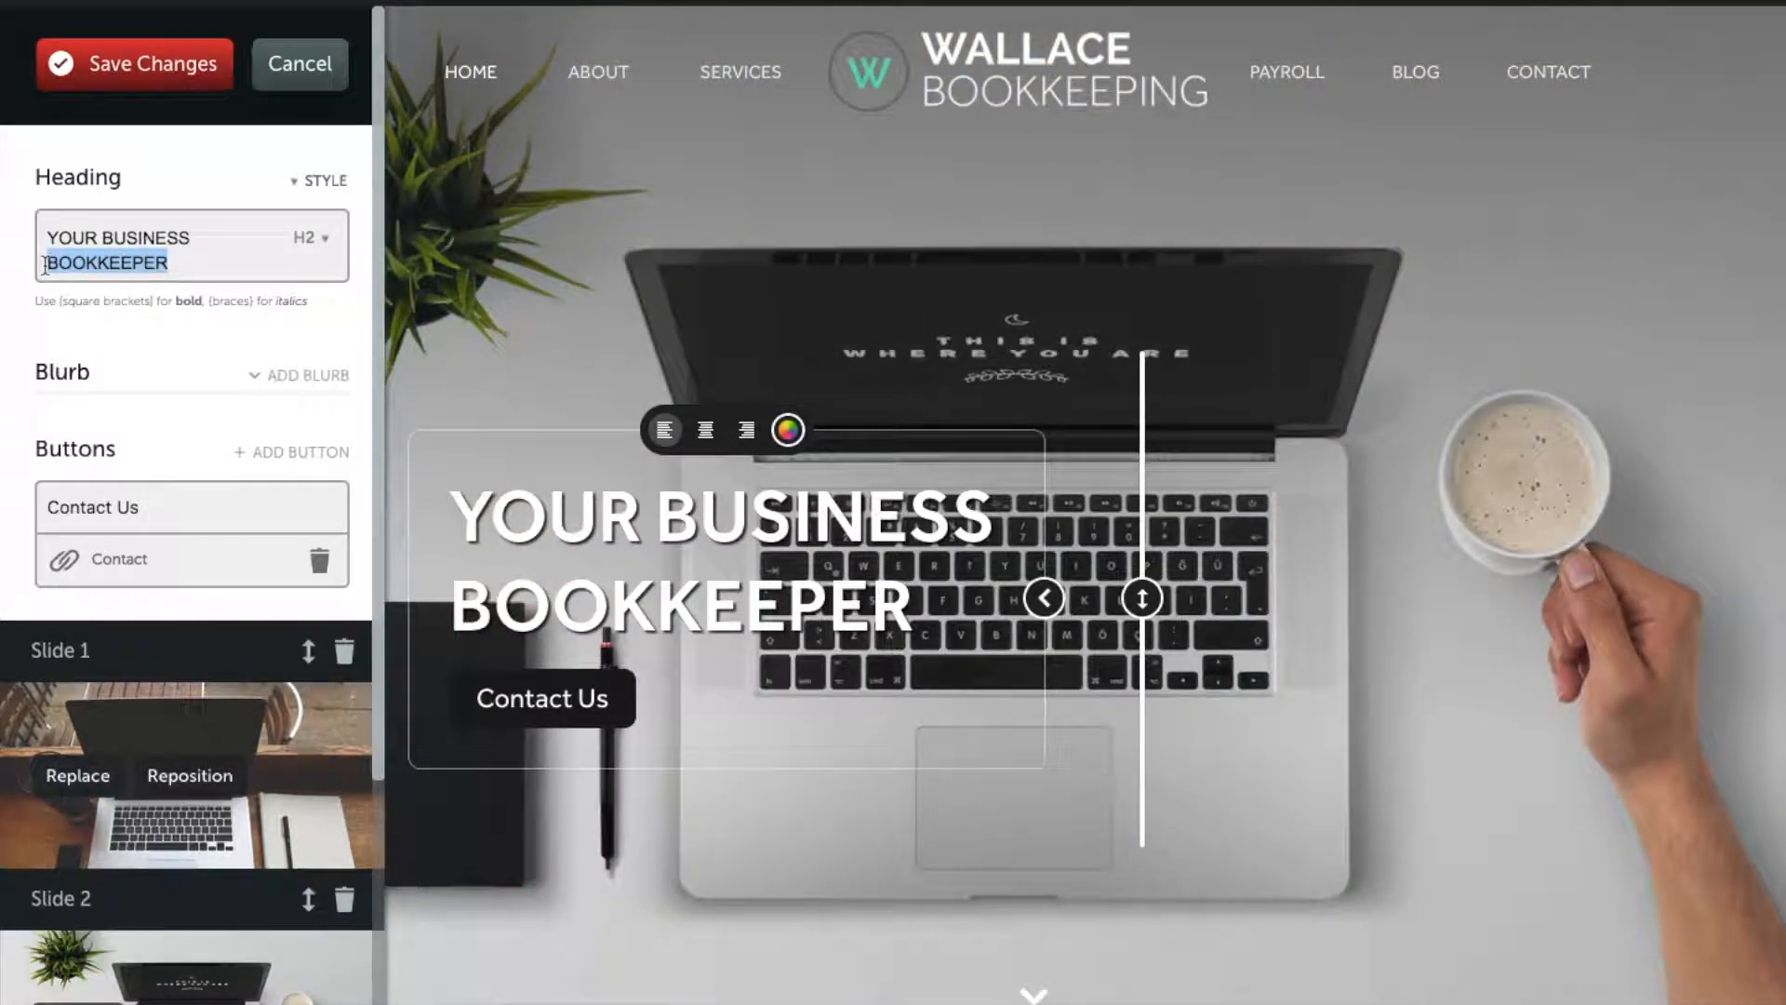
key("BackSpace")
type("ACC")
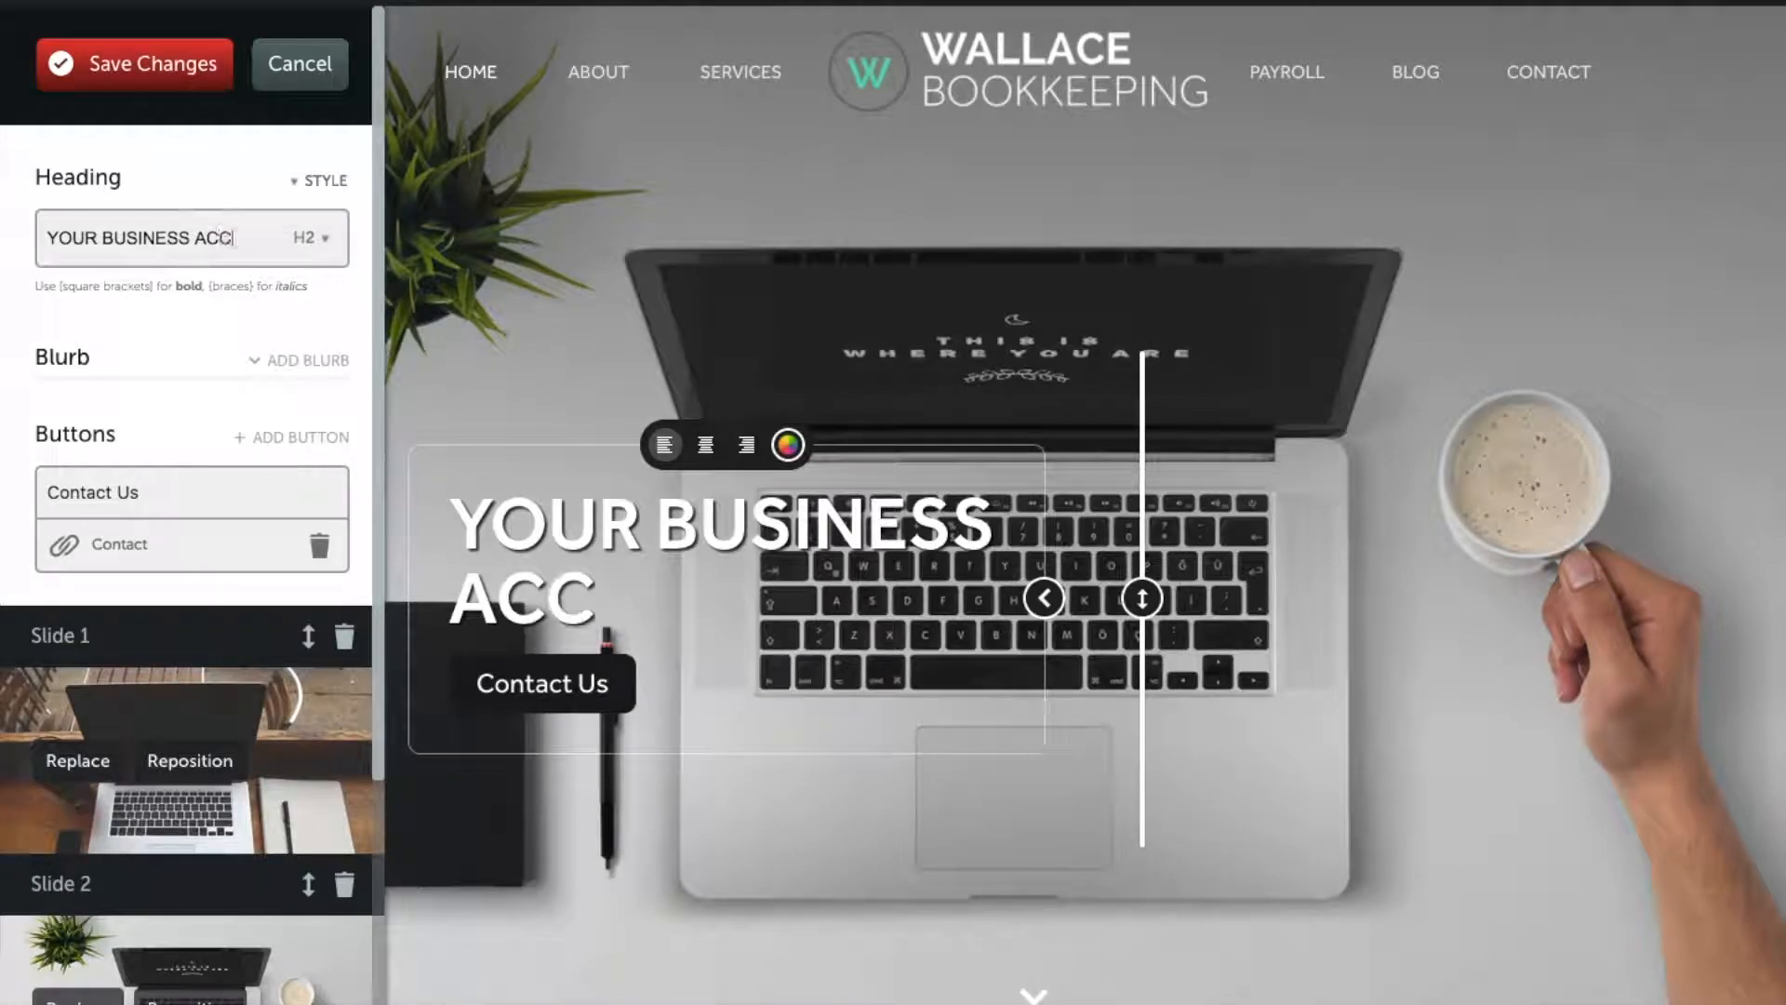
type("OUNTANT")
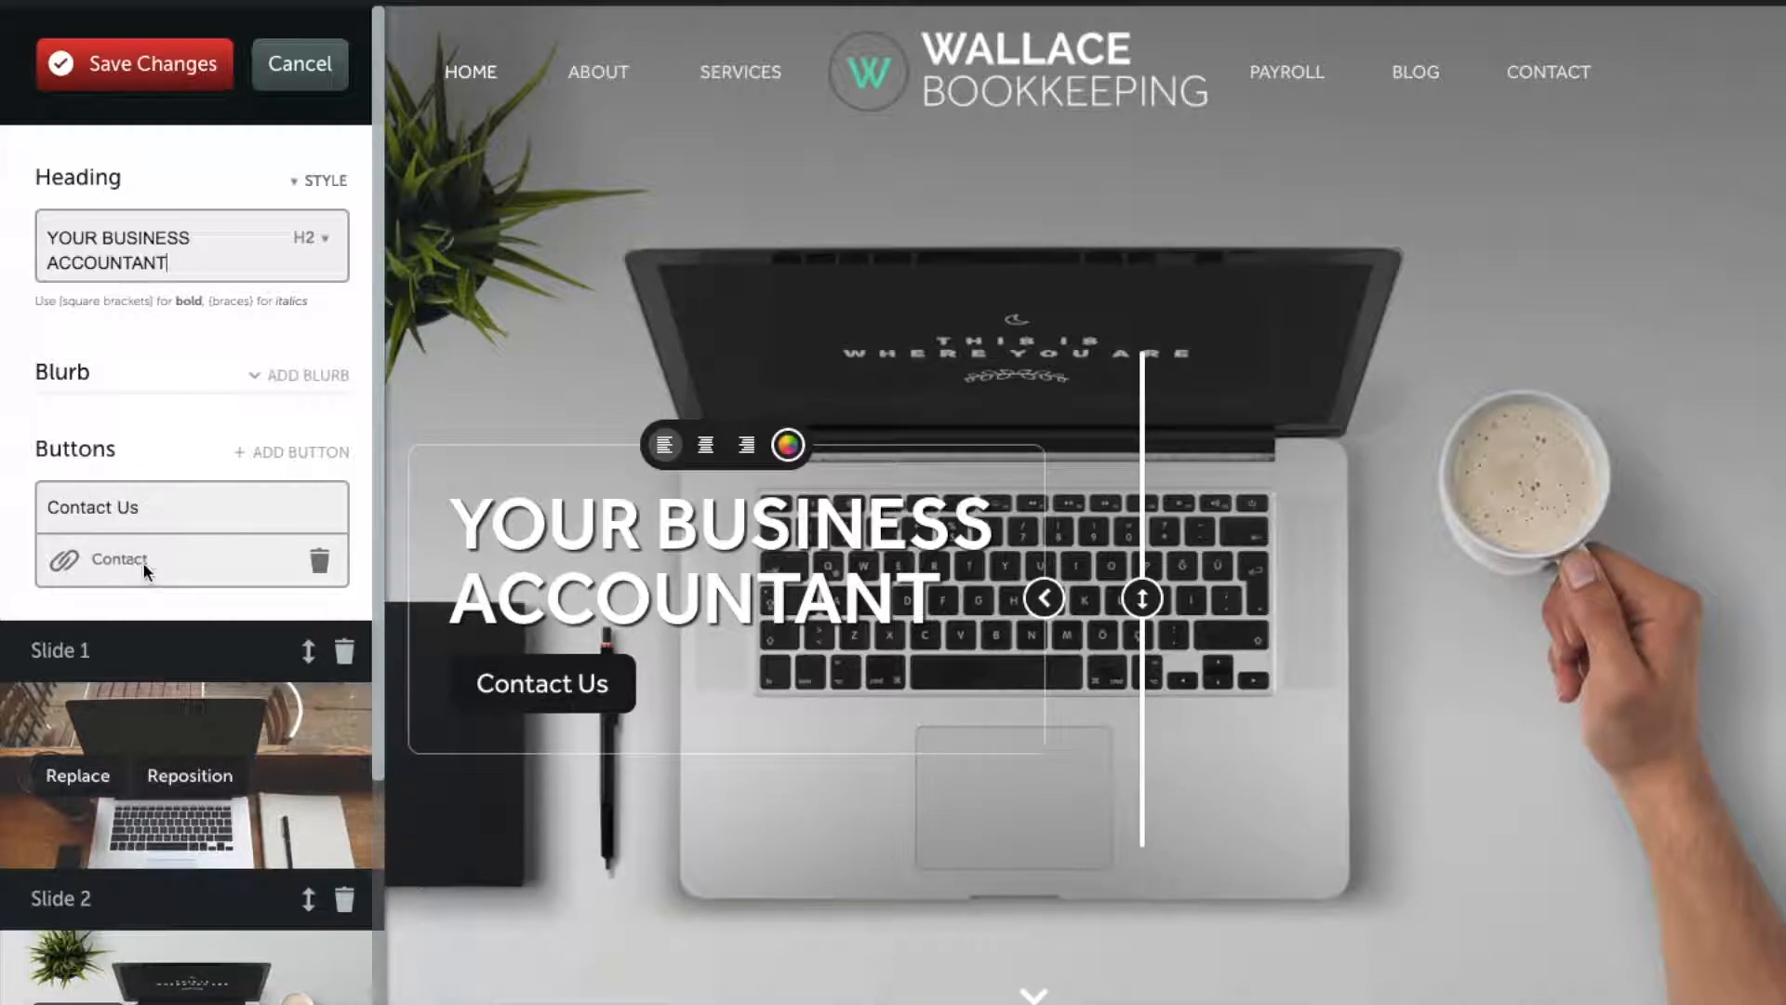
scroll(143, 564, "down", 4)
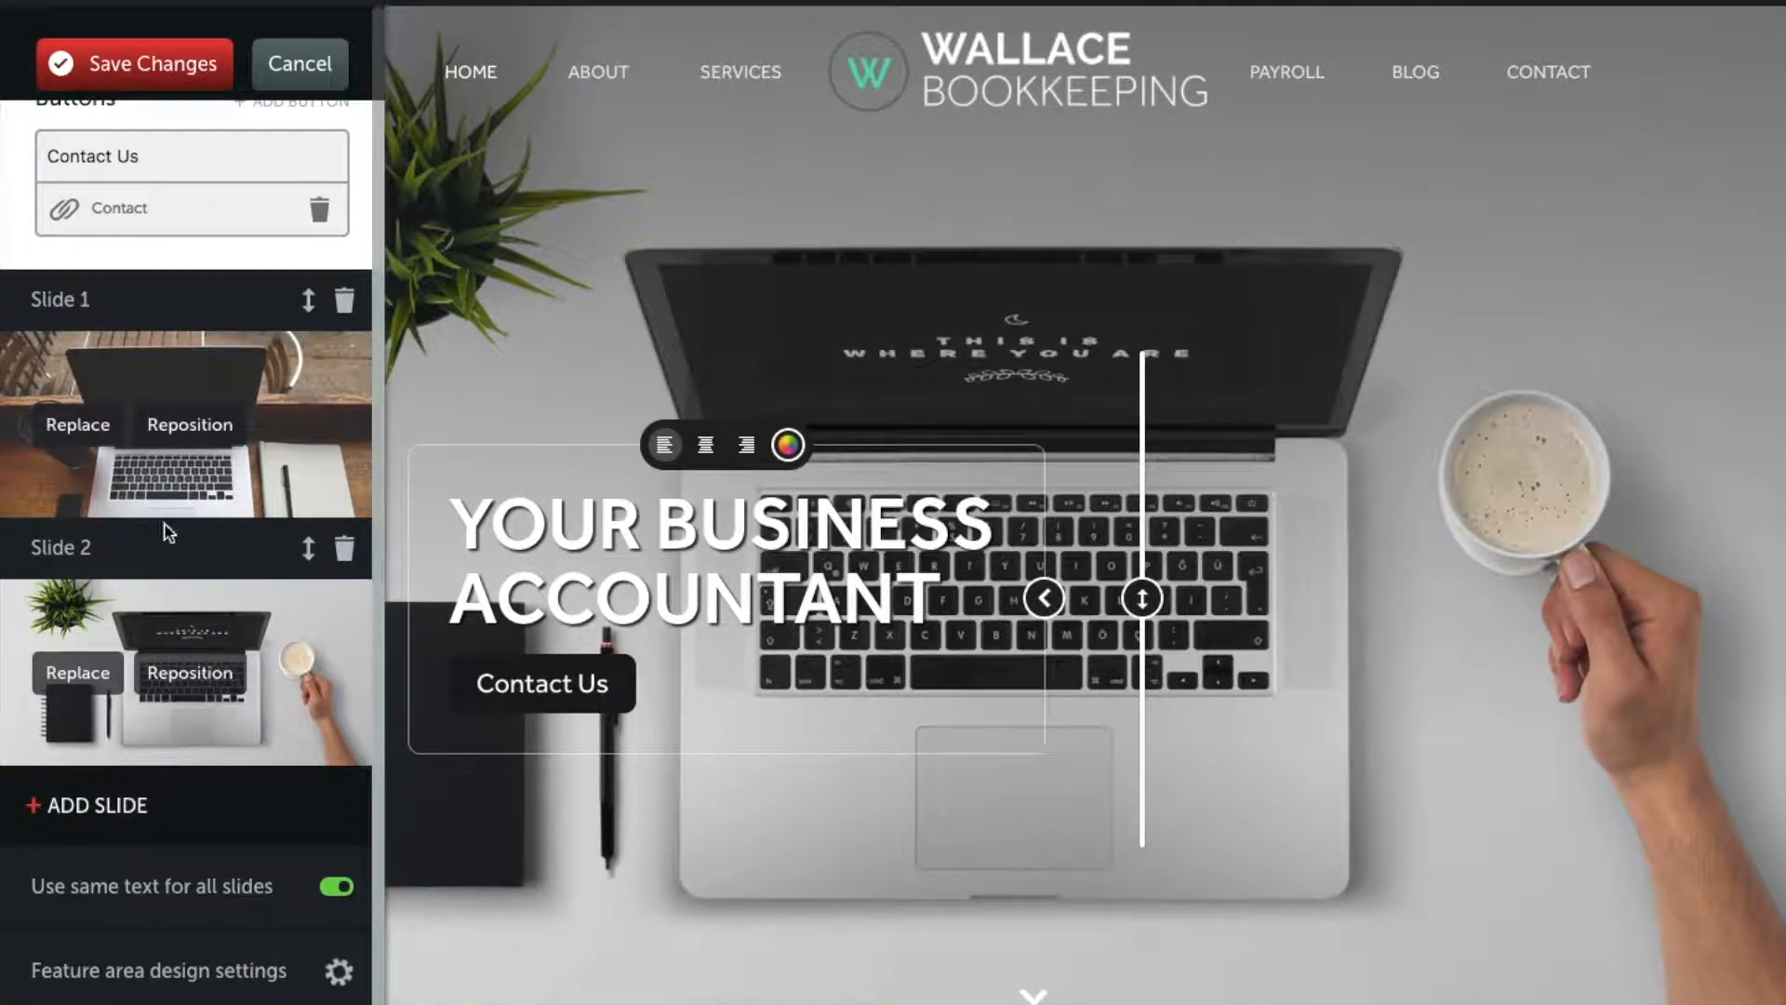
left_click(89, 427)
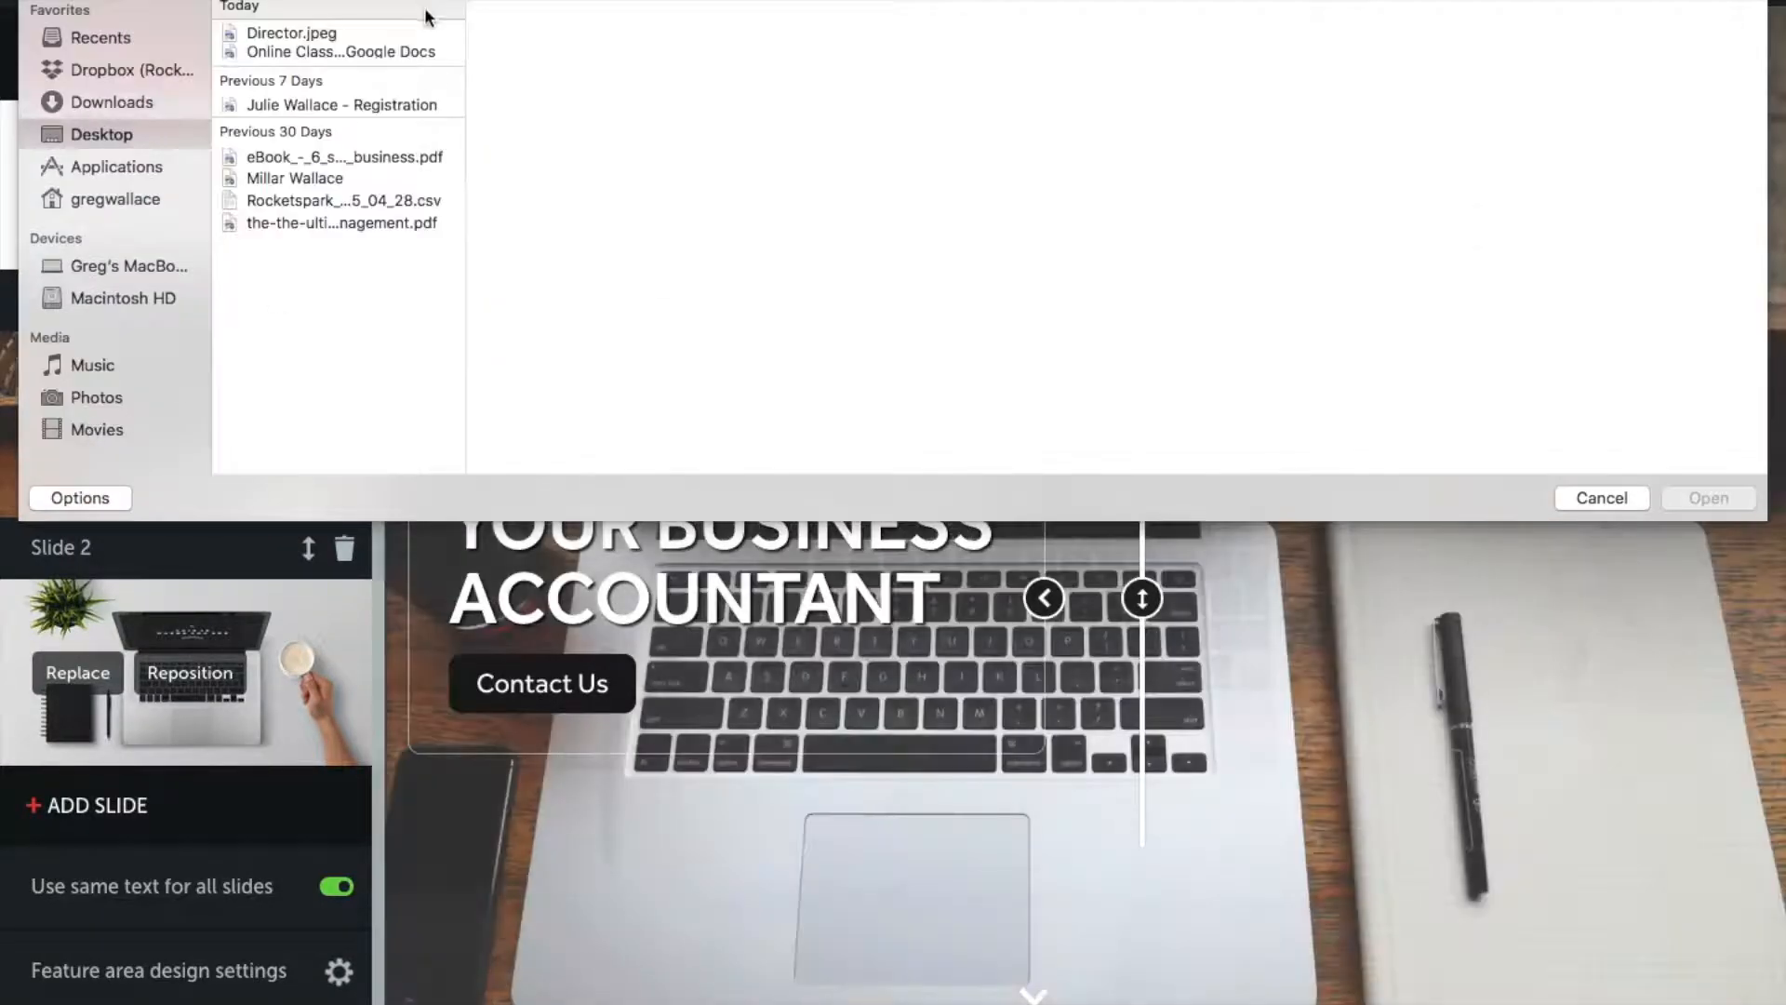
Step: Put Director.jpeg on Slide 1, lower the headline box slightly, and save the feature area
double_click(309, 28)
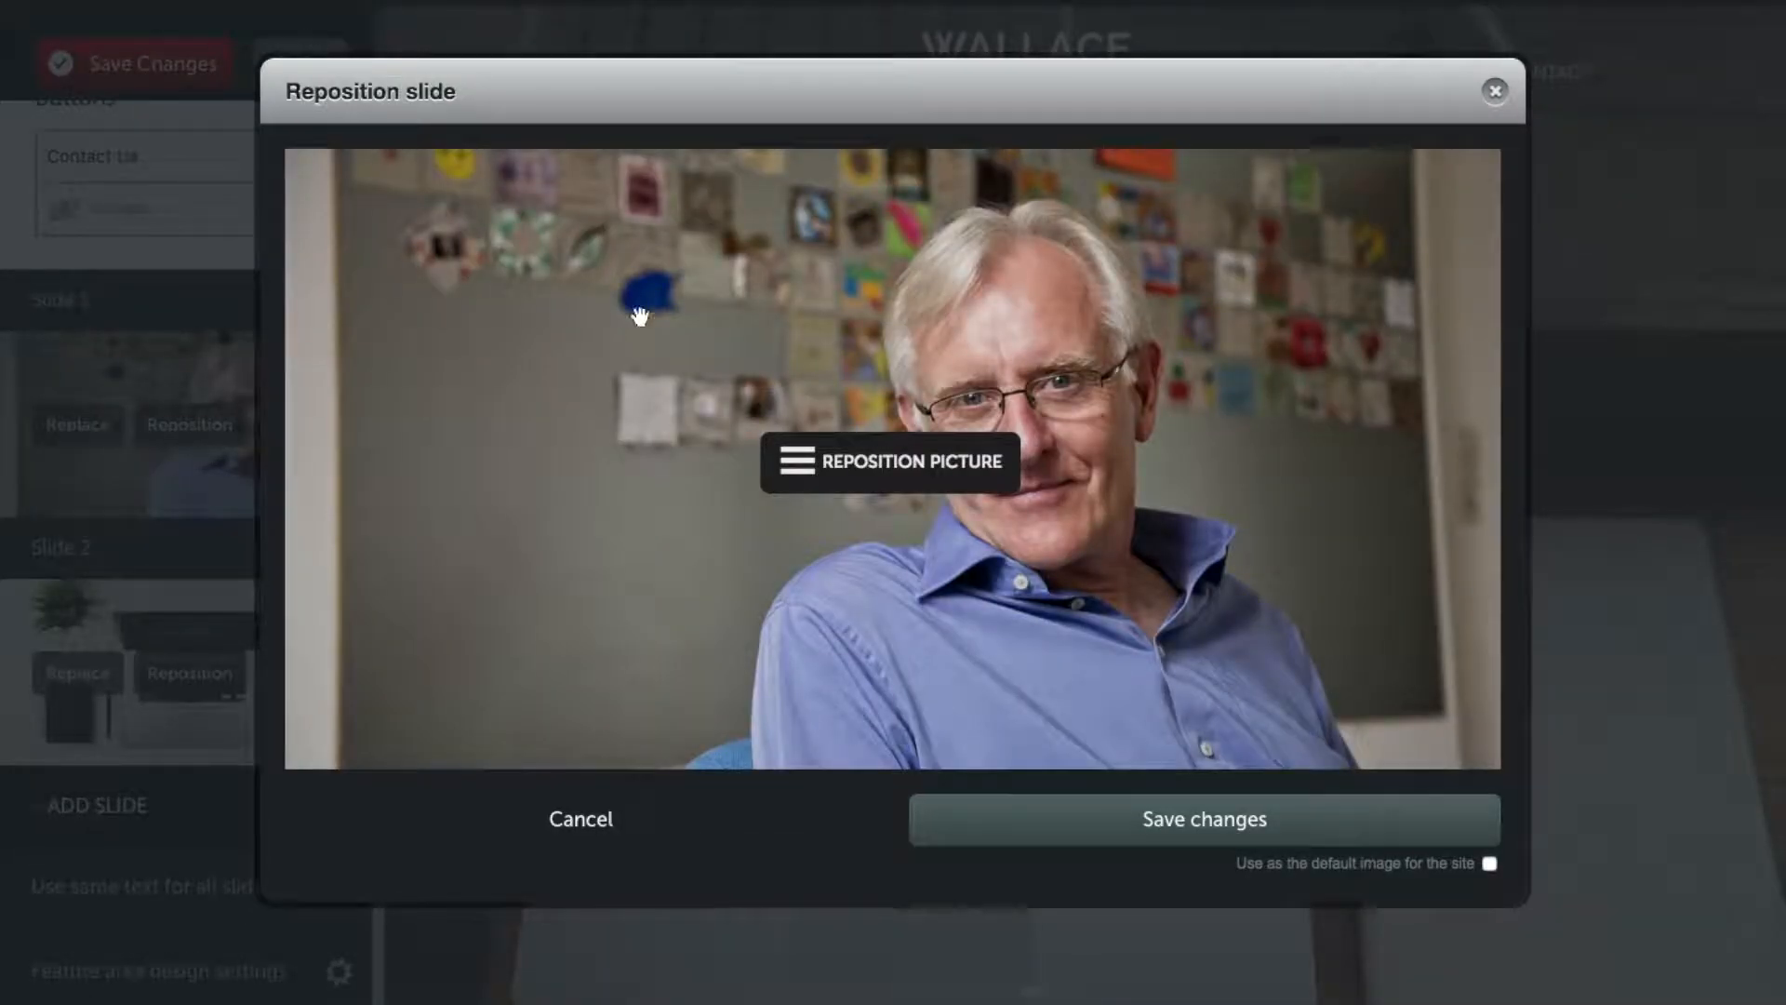
left_click(1213, 815)
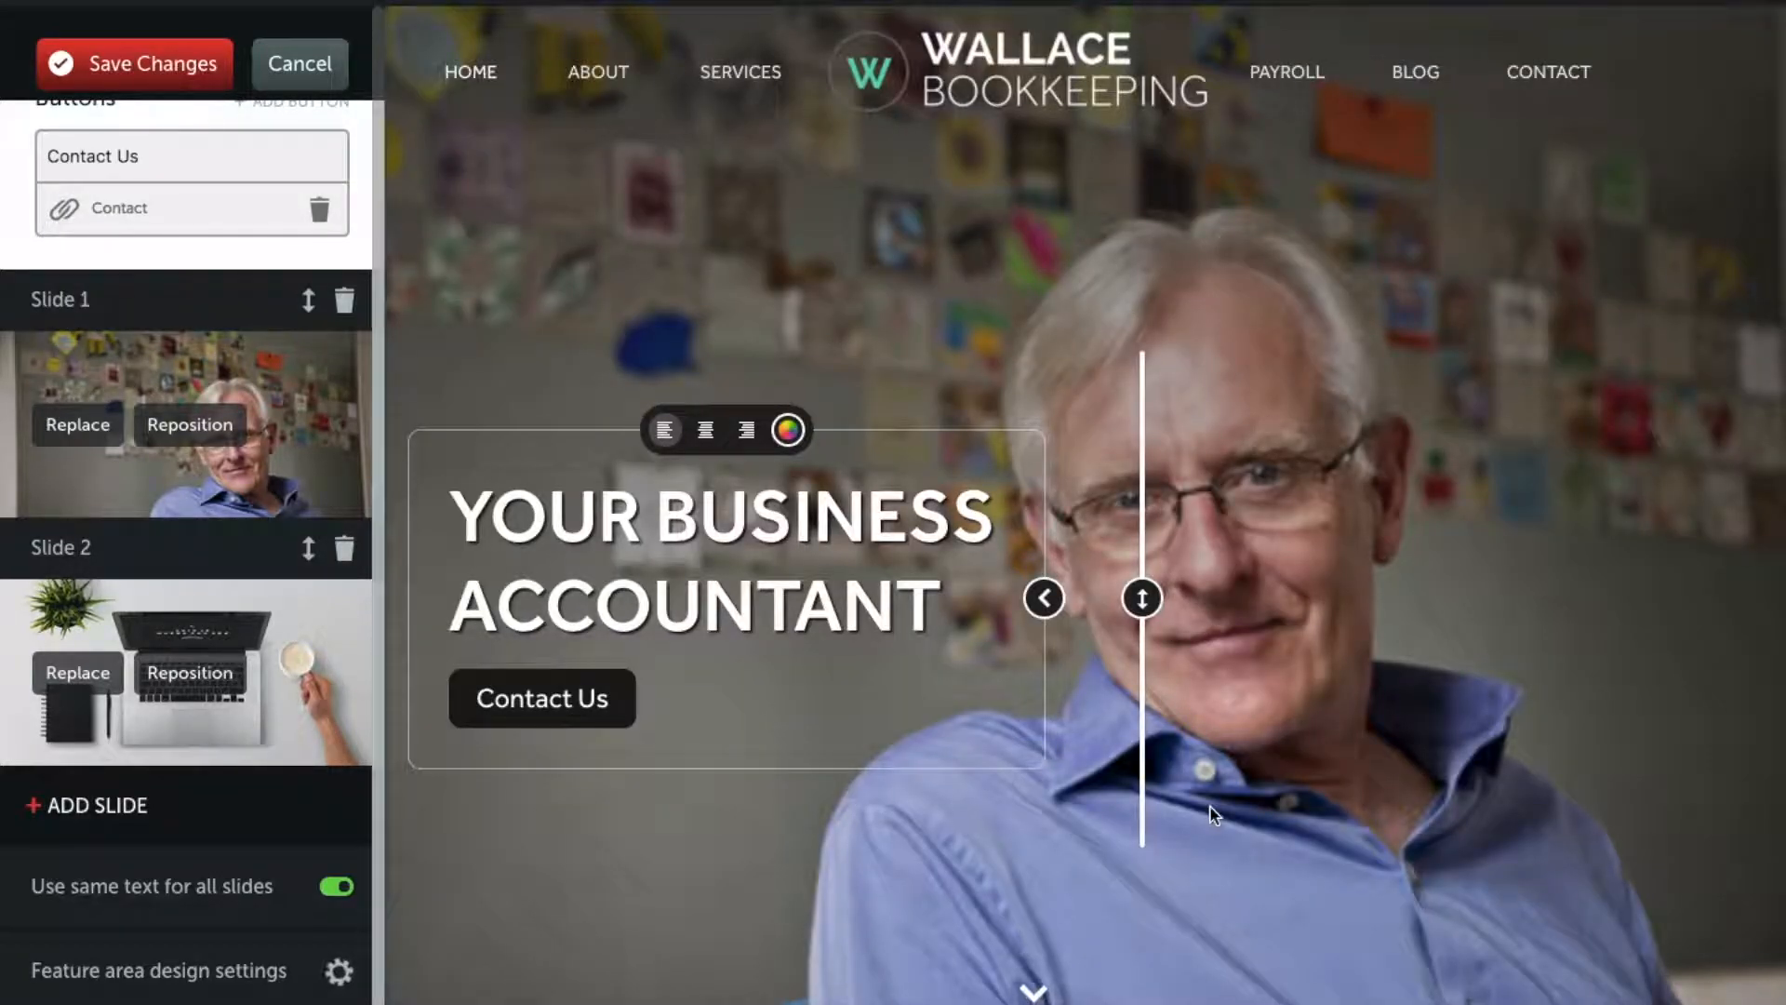
left_click_drag(1142, 598, 1042, 622)
left_click_drag(1143, 598, 1142, 637)
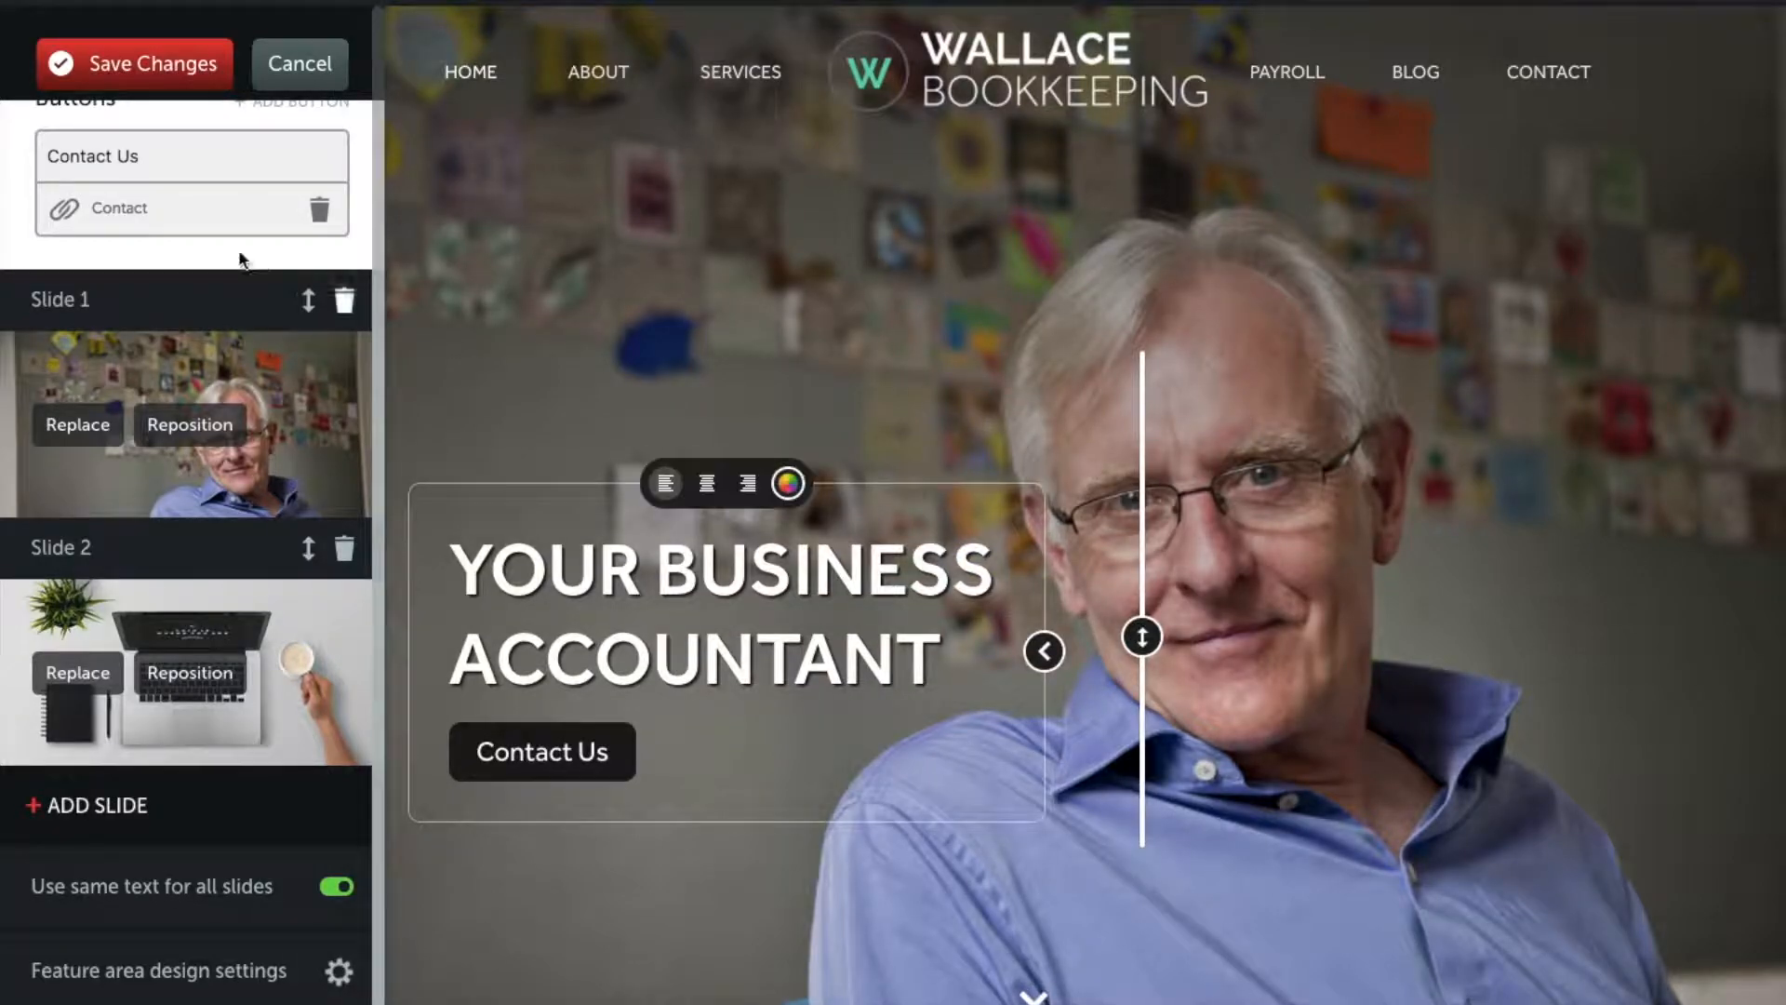
left_click(138, 91)
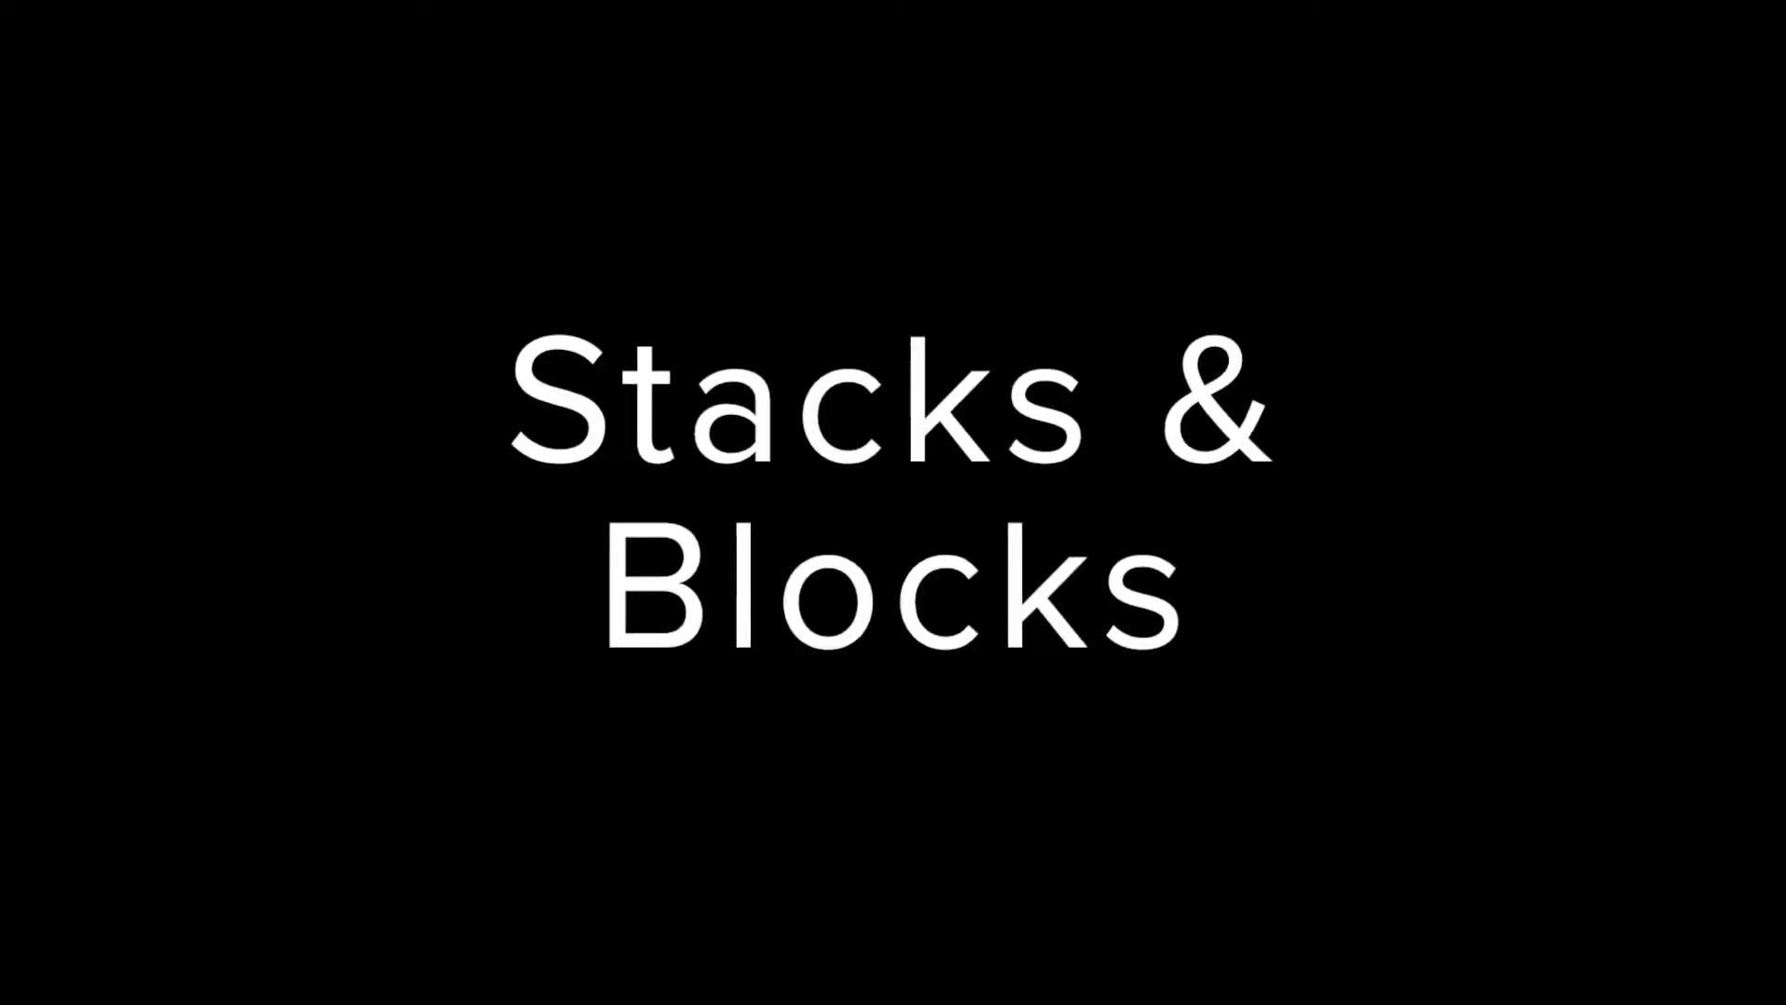
scroll(1342, 778, "down", 6)
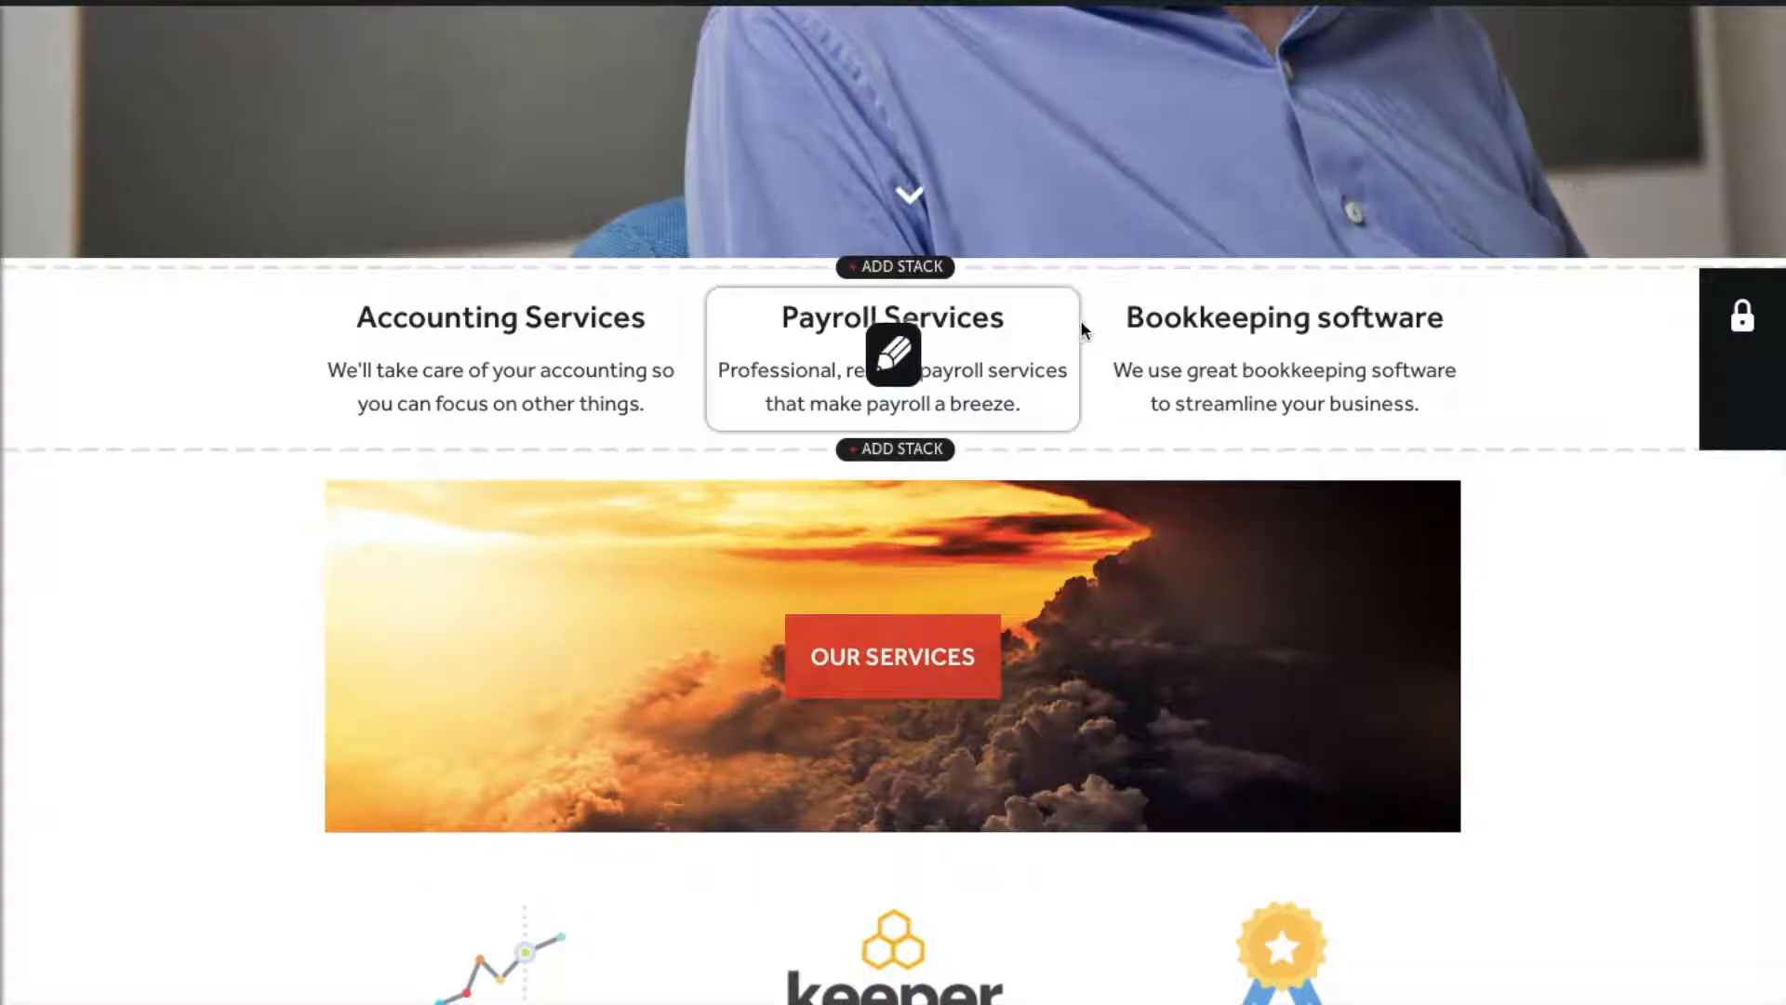
scroll(207, 395, "down", 3)
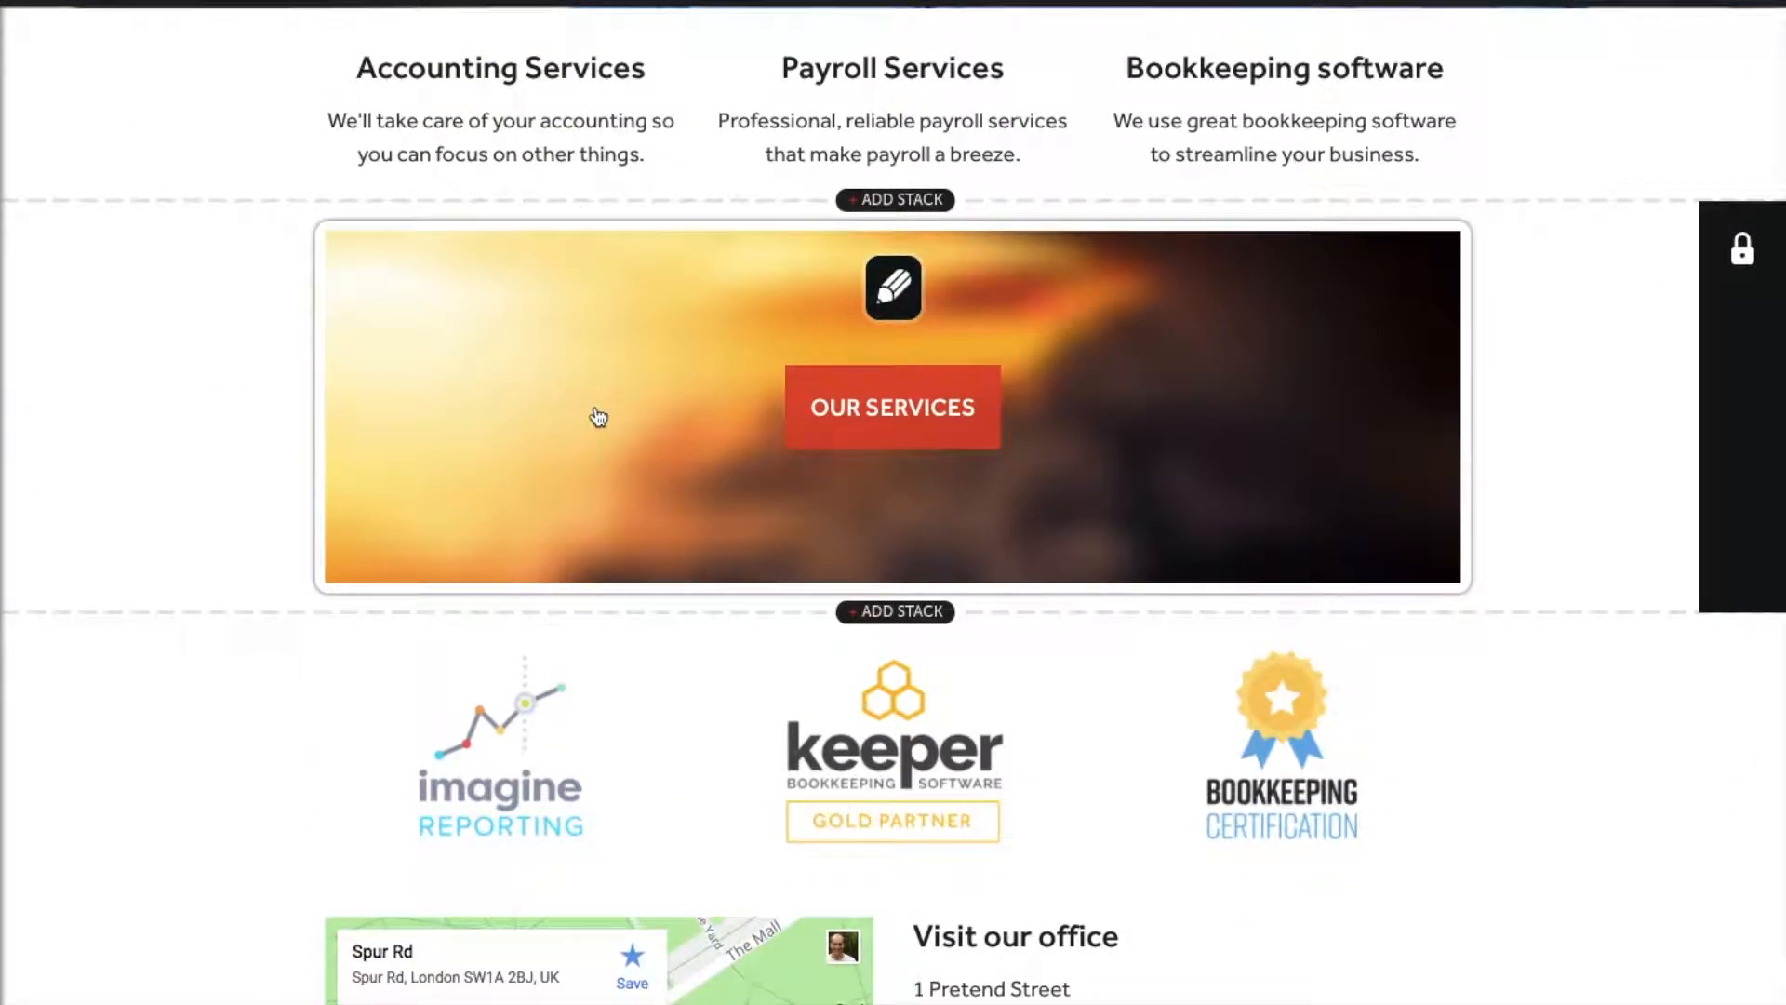
scroll(109, 567, "down", 4)
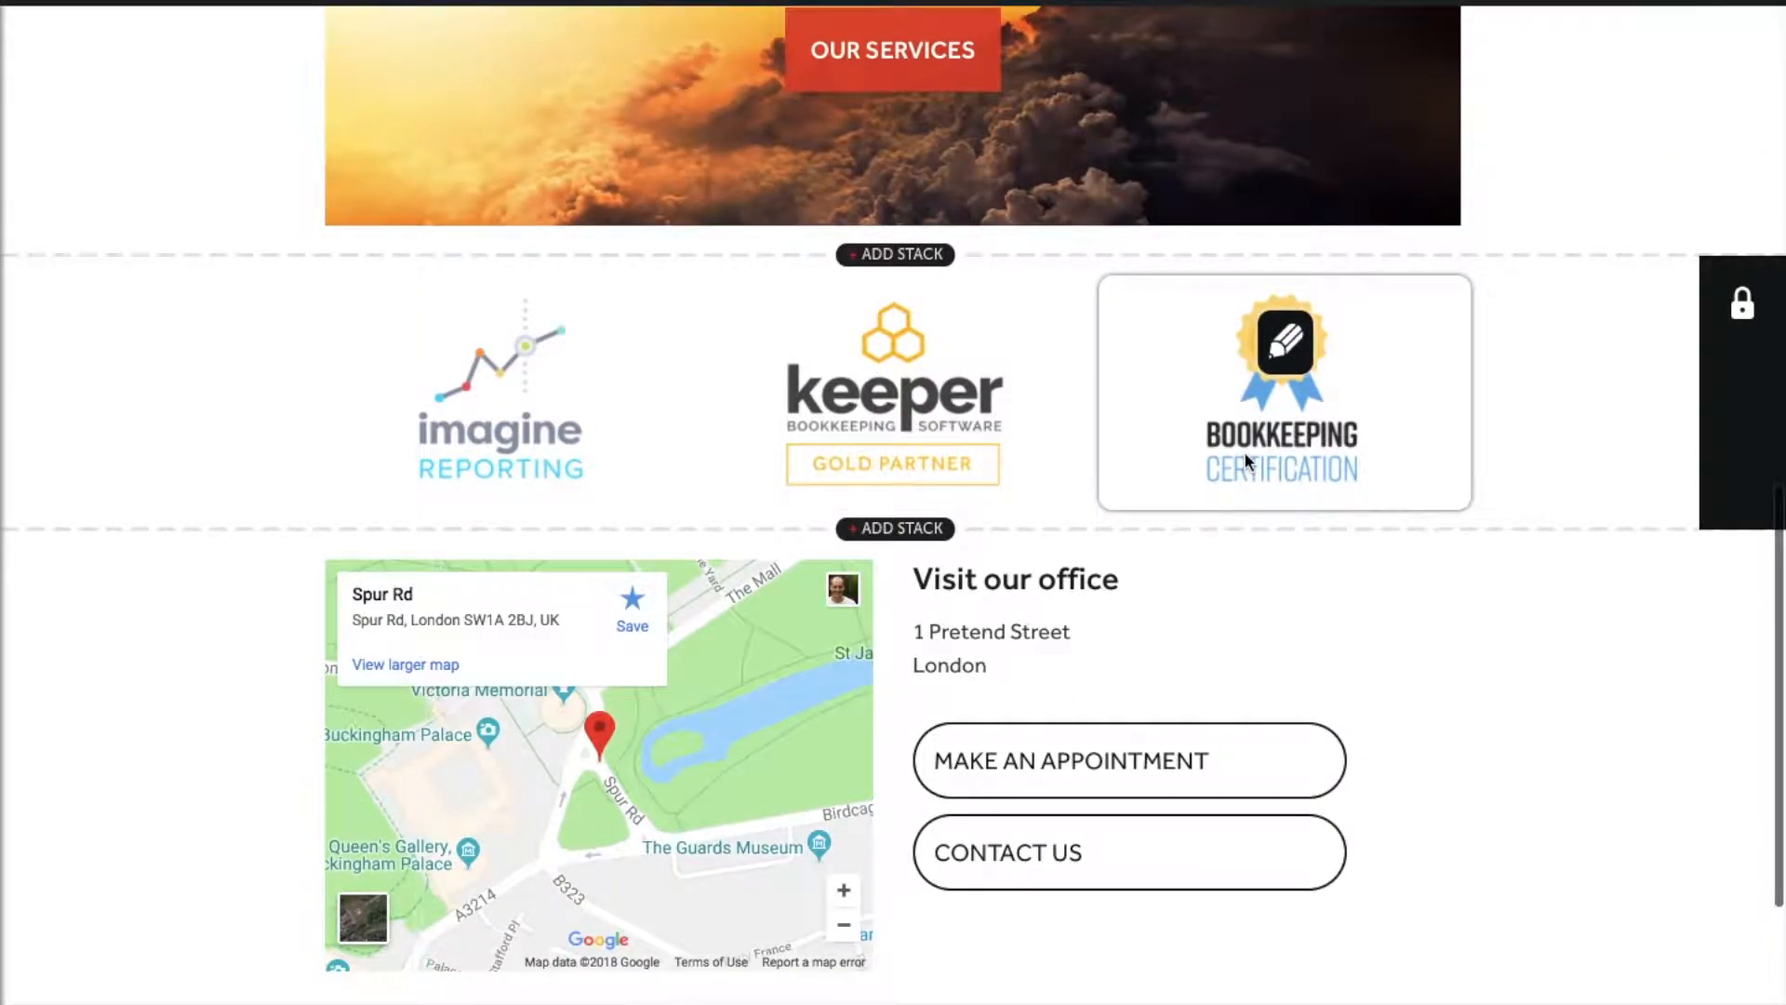
scroll(2, 556, "down", 3)
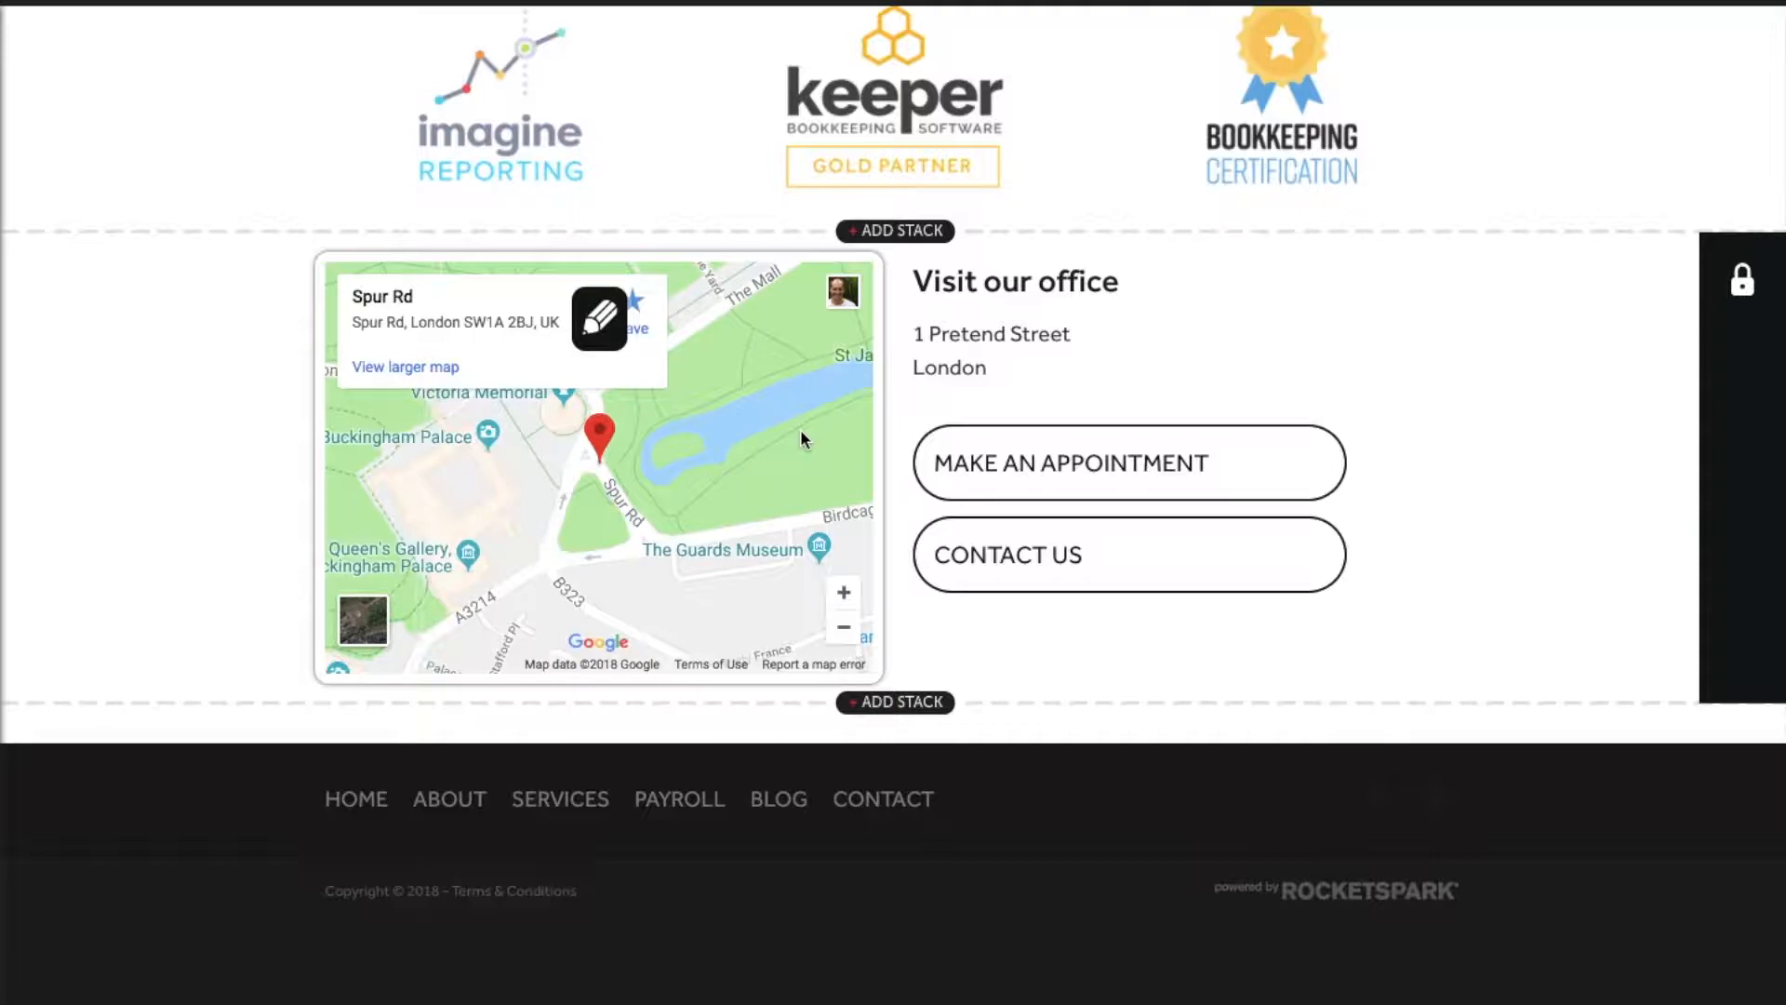
scroll(802, 435, "up", 5)
scroll(802, 435, "up", 4)
scroll(802, 434, "up", 1)
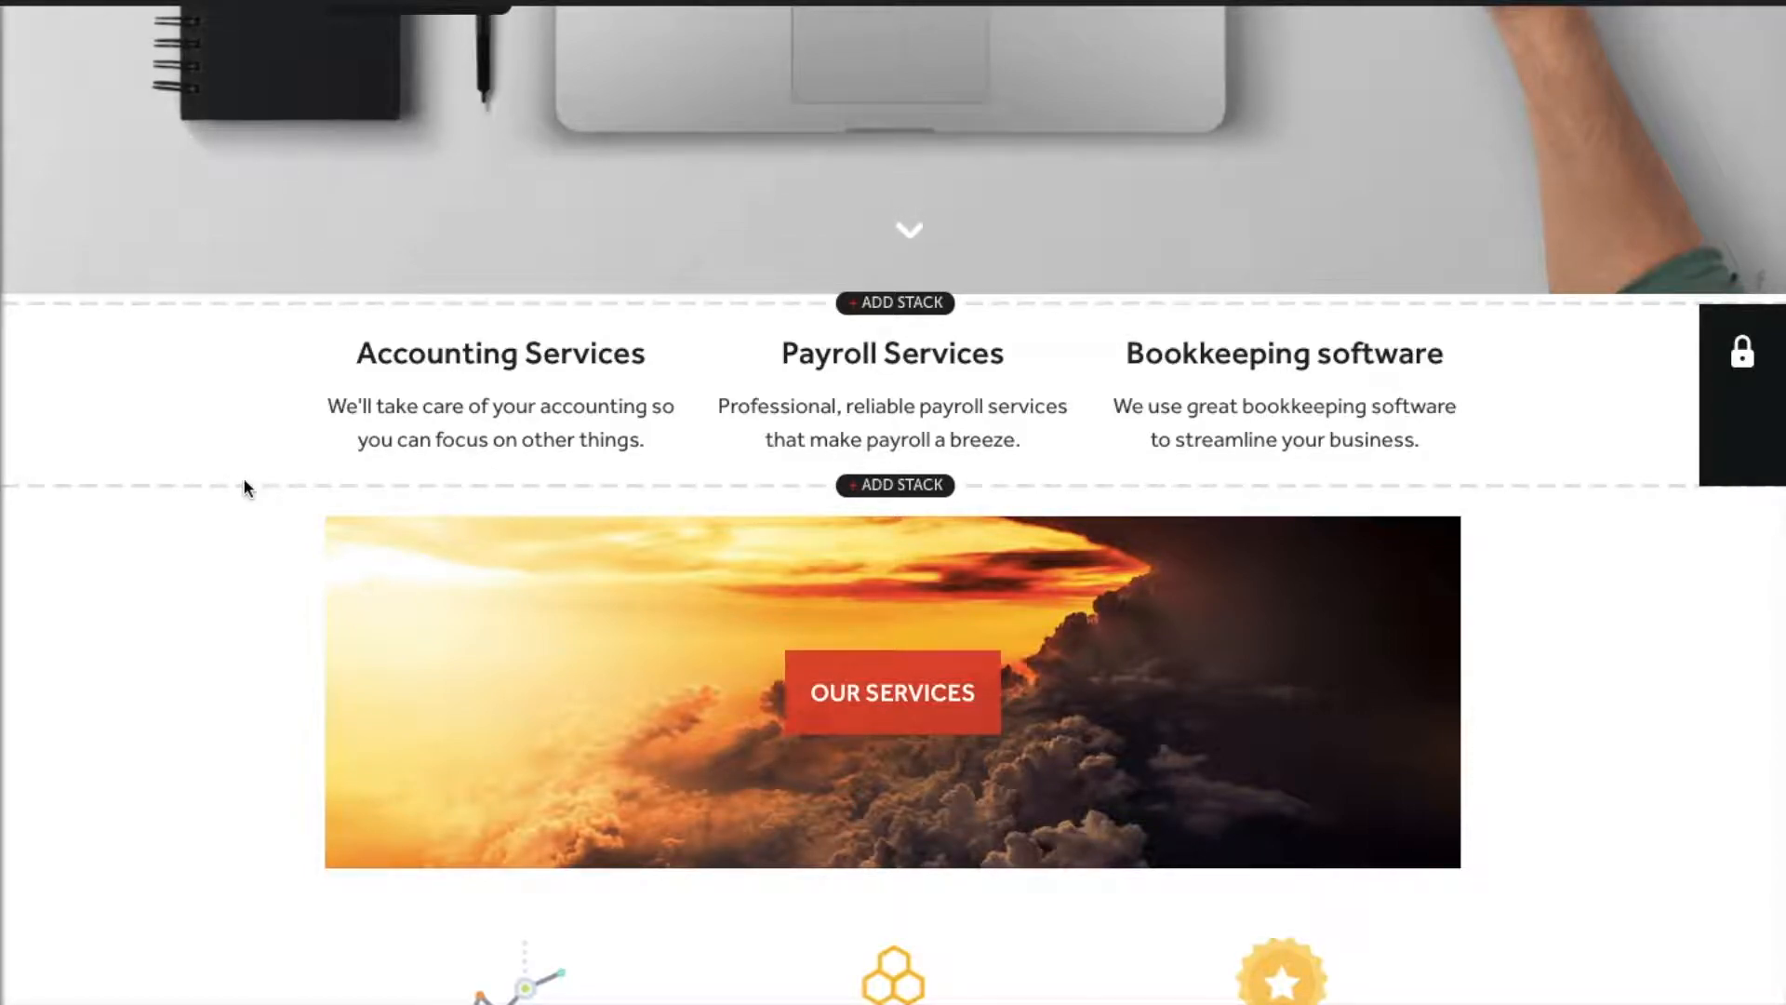
mouse_move(363, 423)
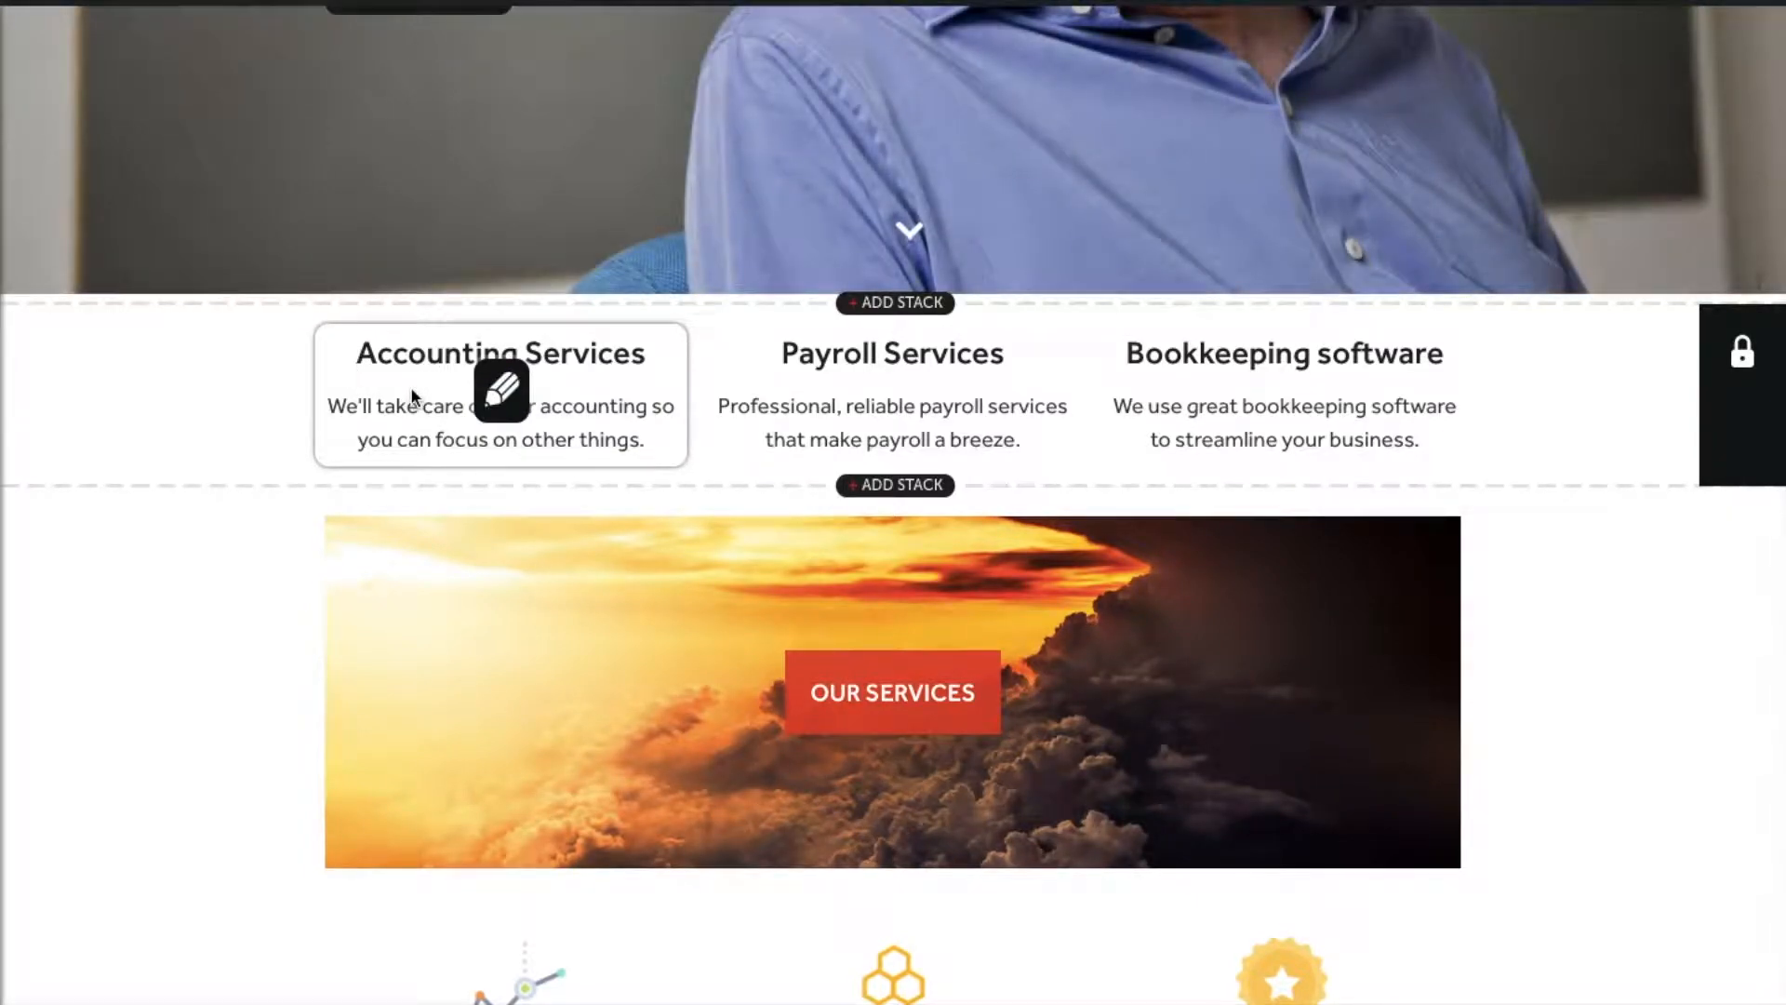
mouse_move(1312, 409)
scroll(48, 364, "down", 3)
mouse_move(375, 311)
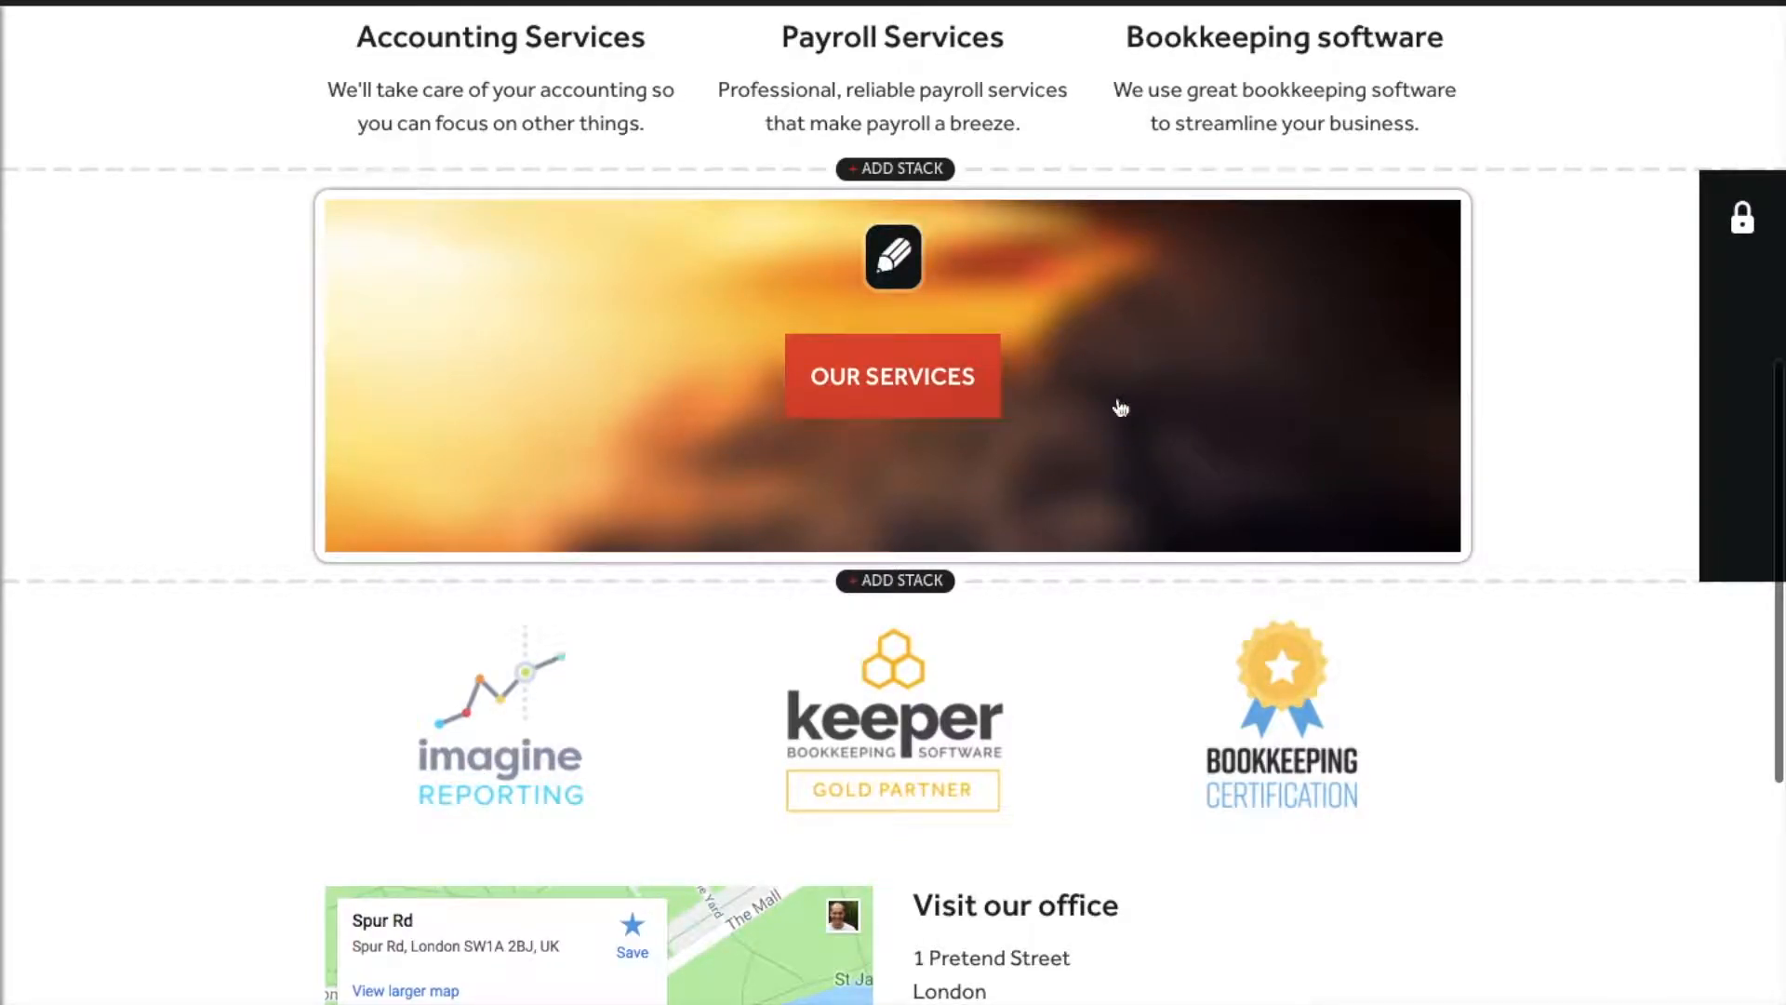
scroll(427, 439, "down", 3)
mouse_move(382, 376)
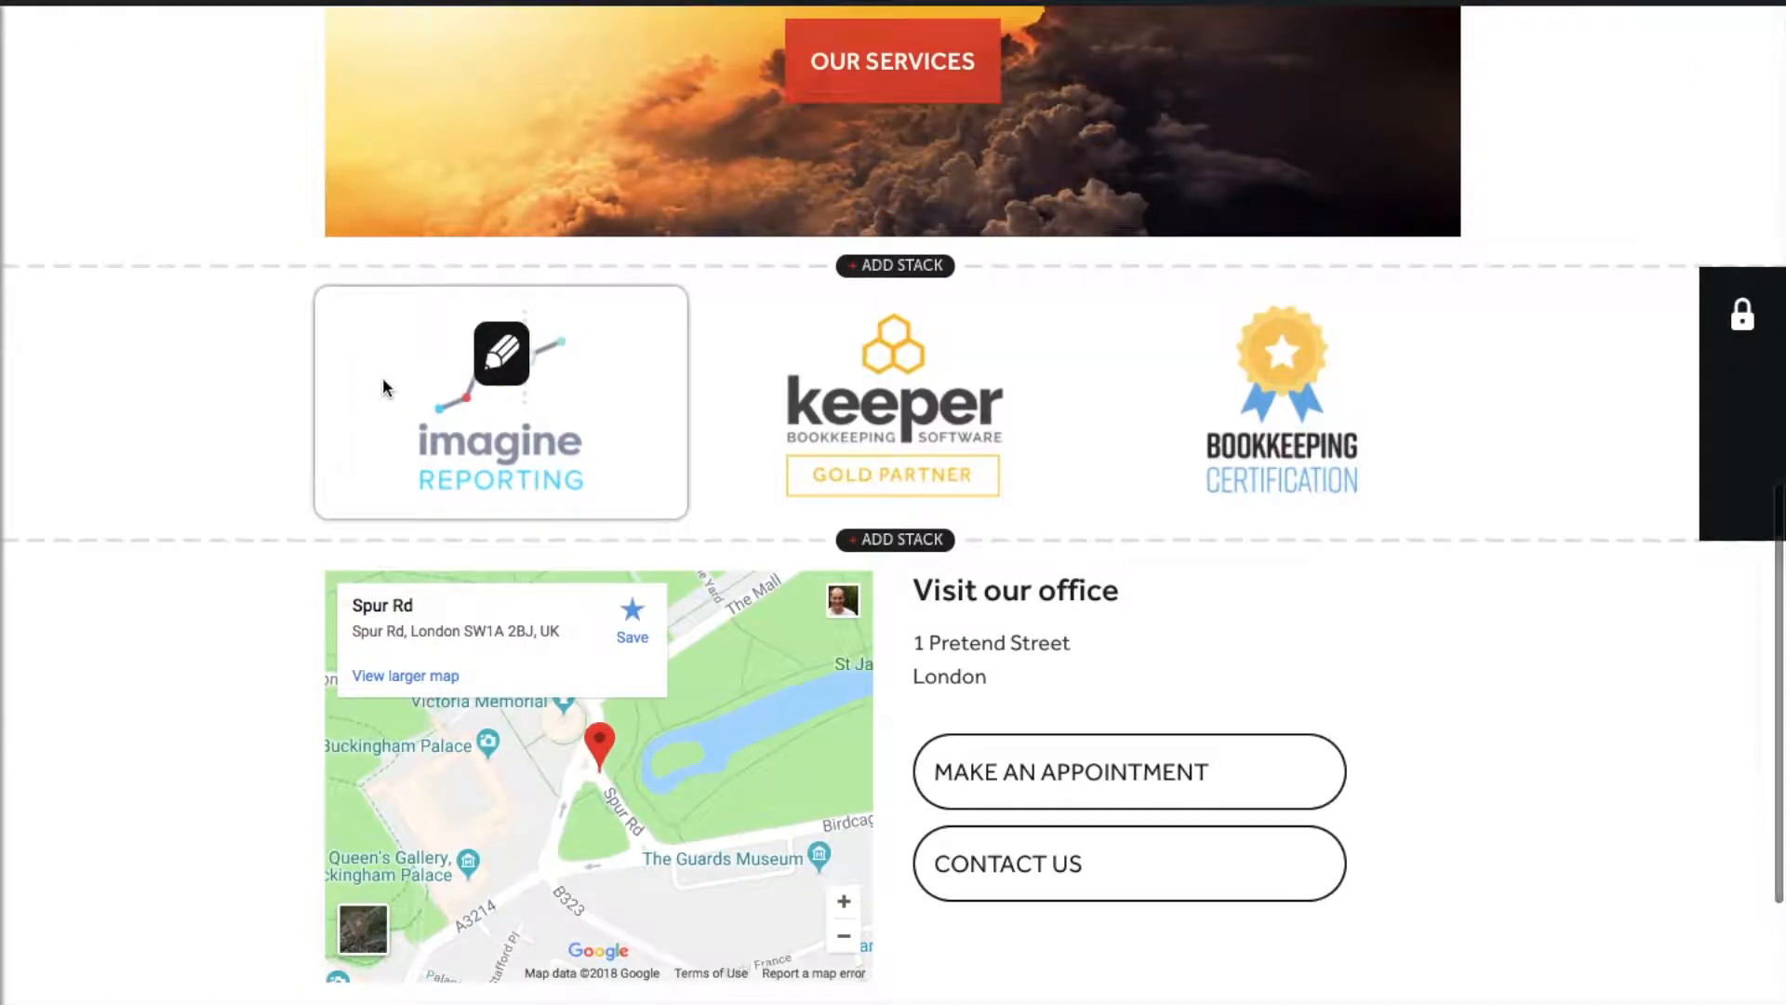
mouse_move(624, 572)
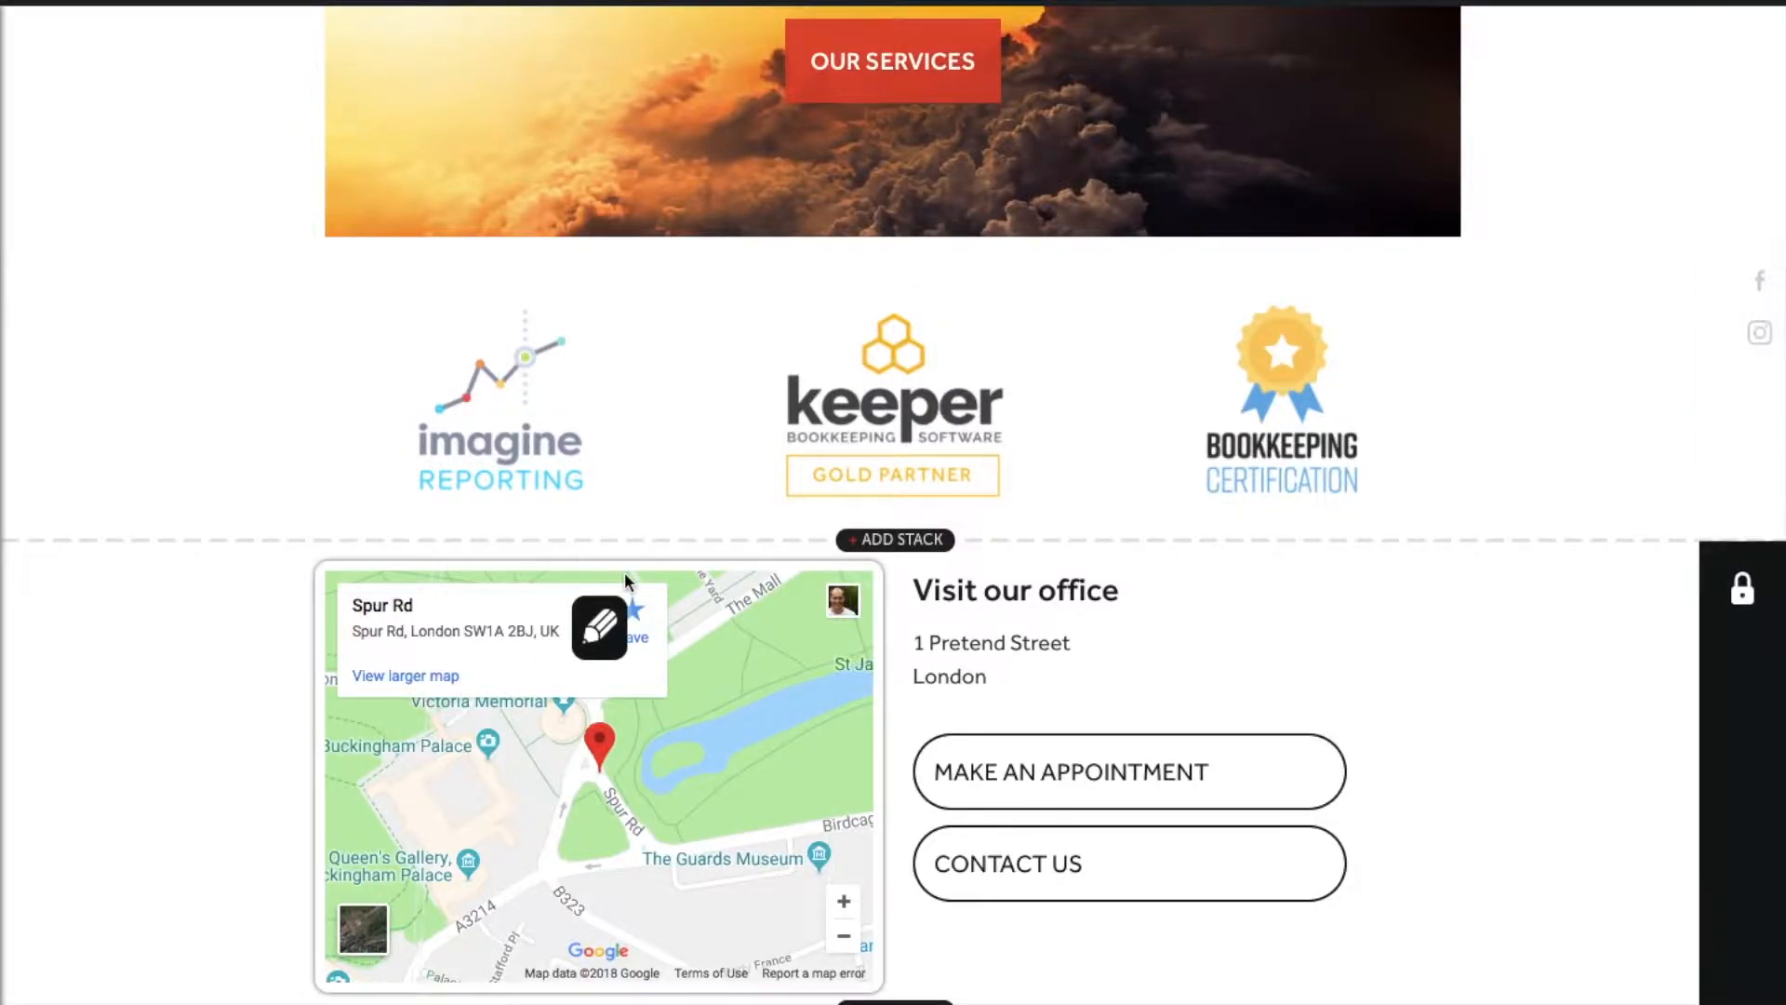
scroll(657, 479, "down", 3)
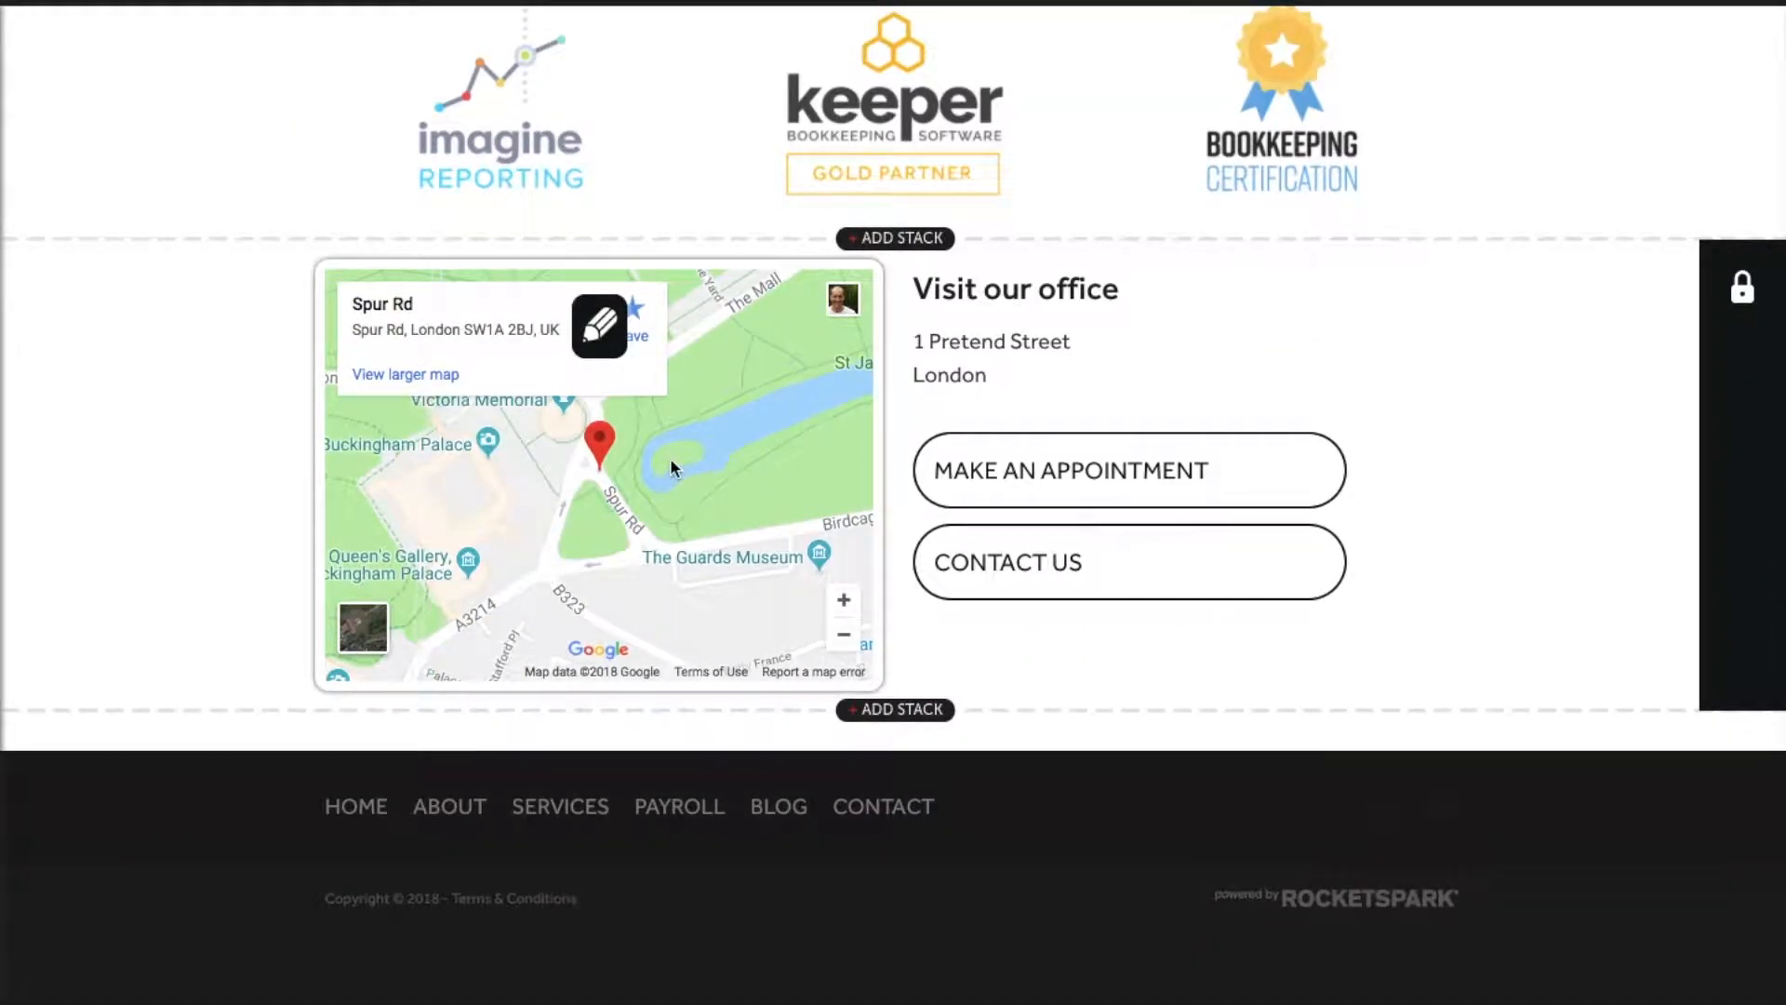
mouse_move(1049, 294)
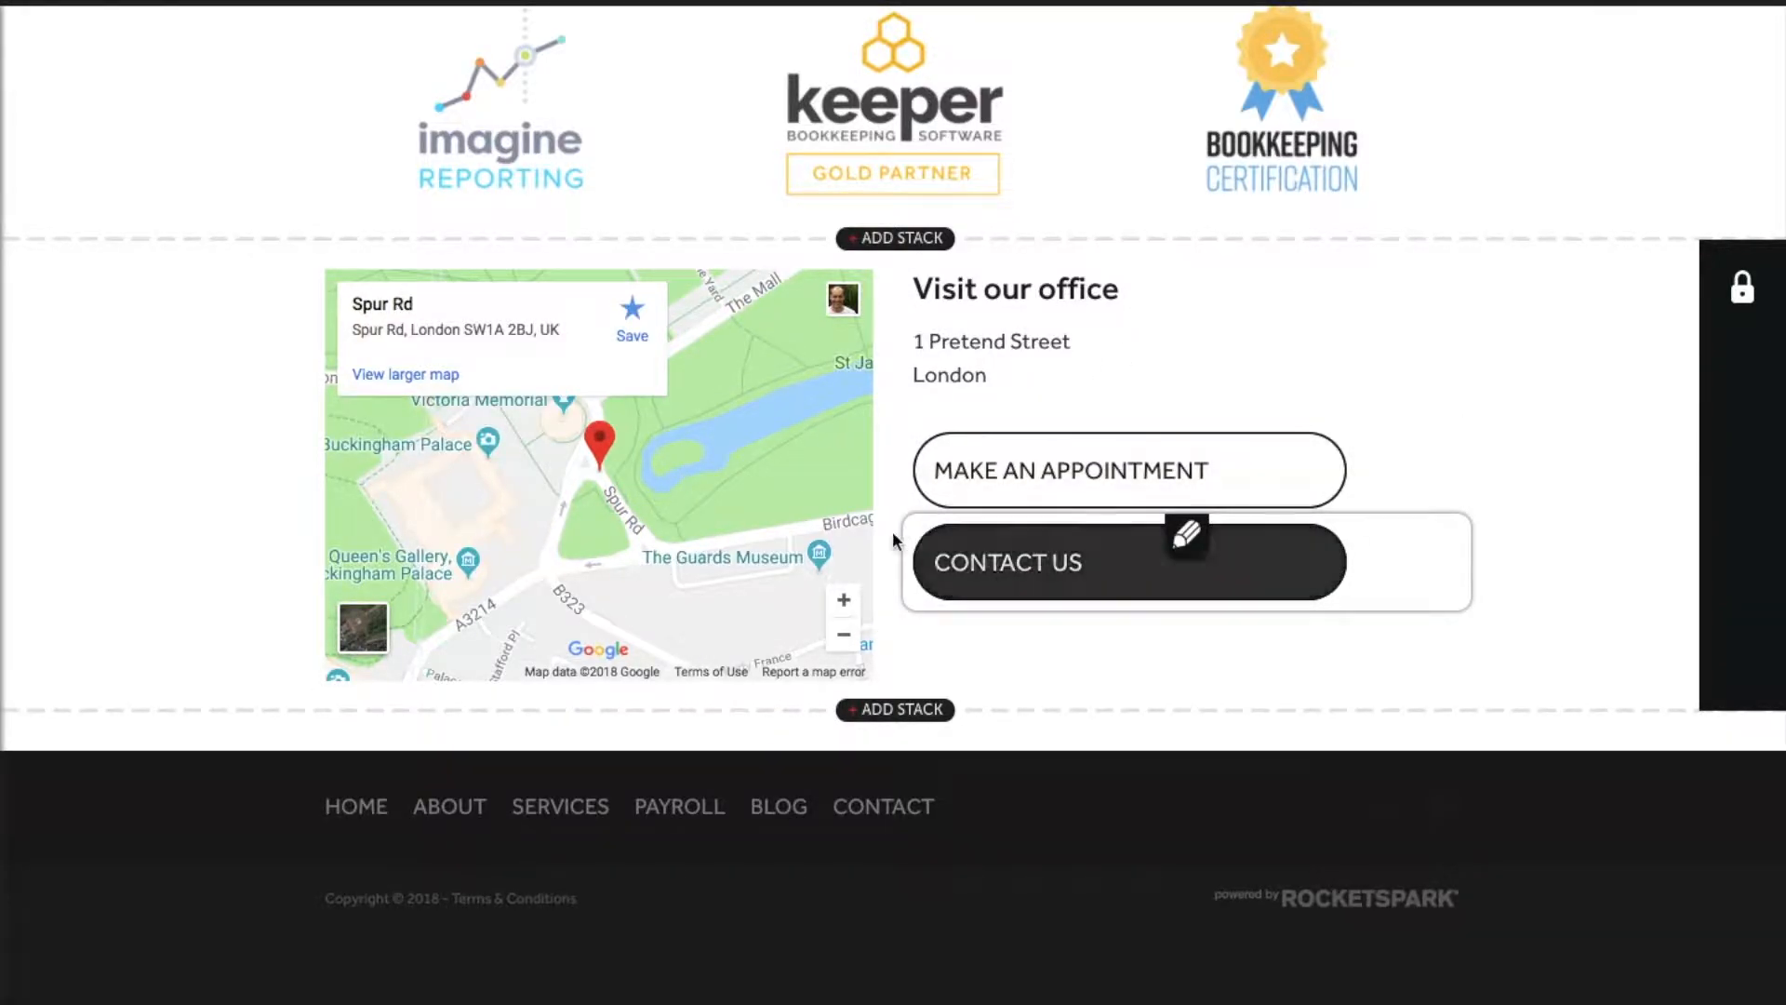
scroll(822, 558, "up", 8)
scroll(821, 558, "up", 8)
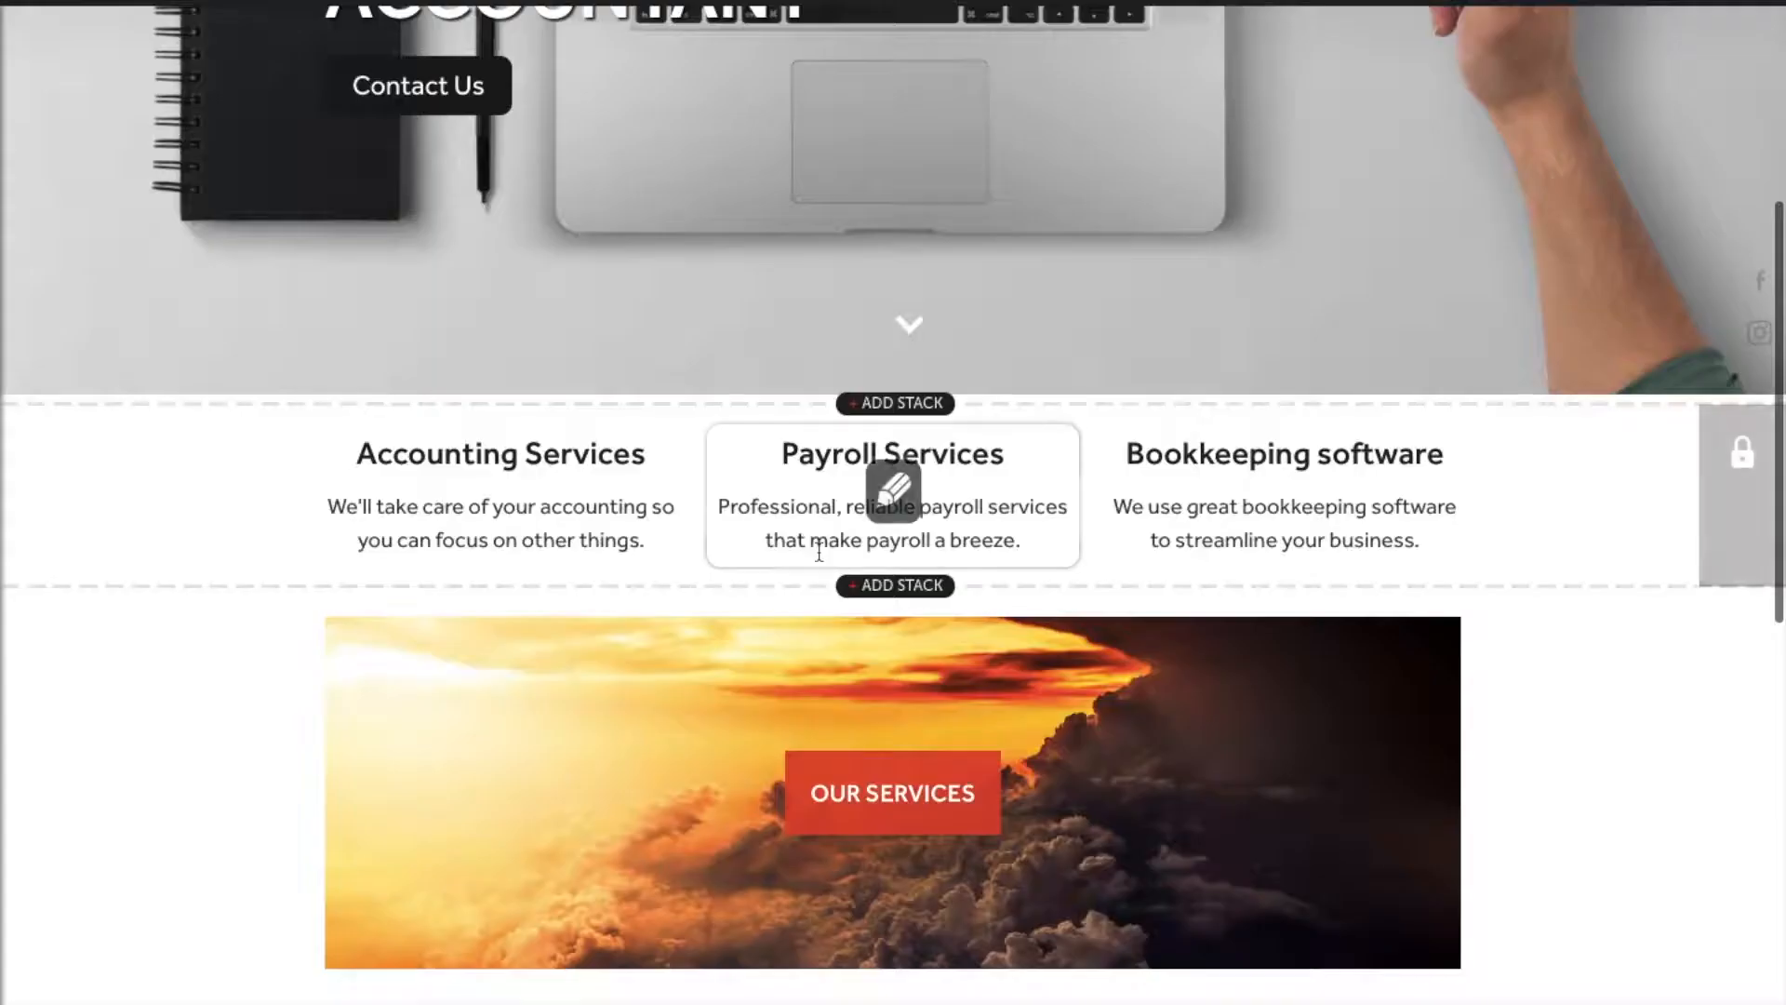
mouse_move(481, 528)
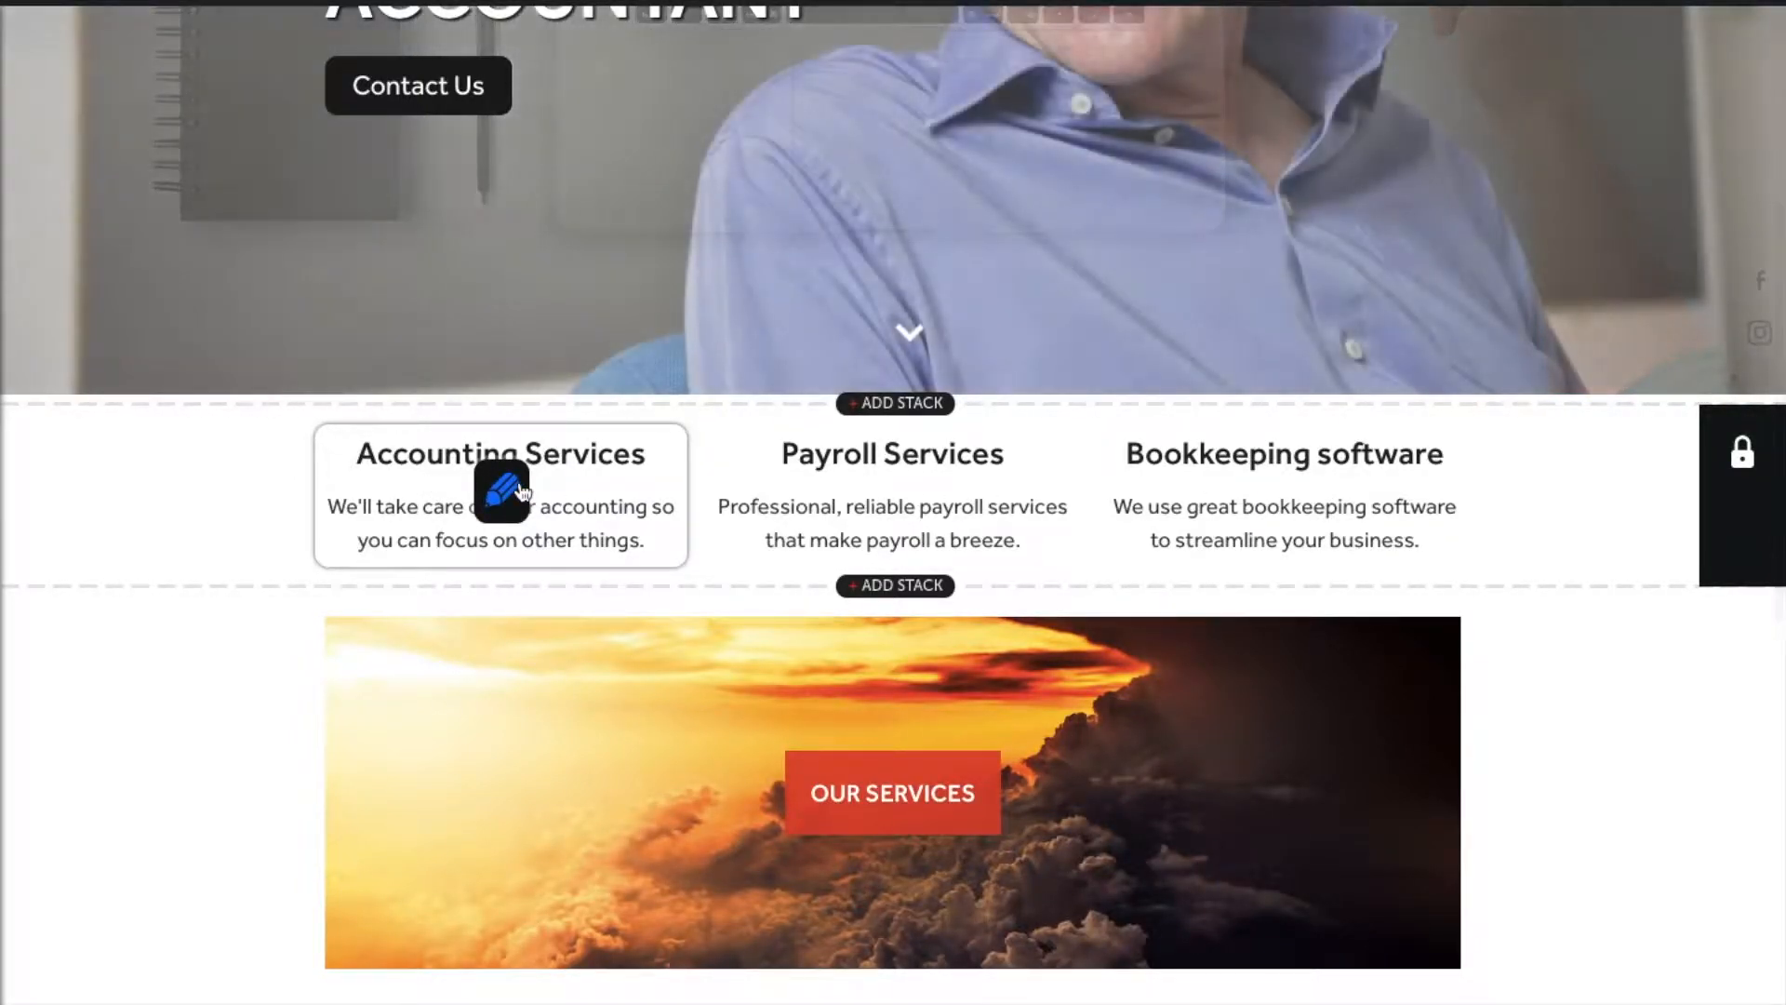
Step: Add 'needs' after 'accounting', bold 'accounting', and left-align the Accounting Services text
left_click(519, 488)
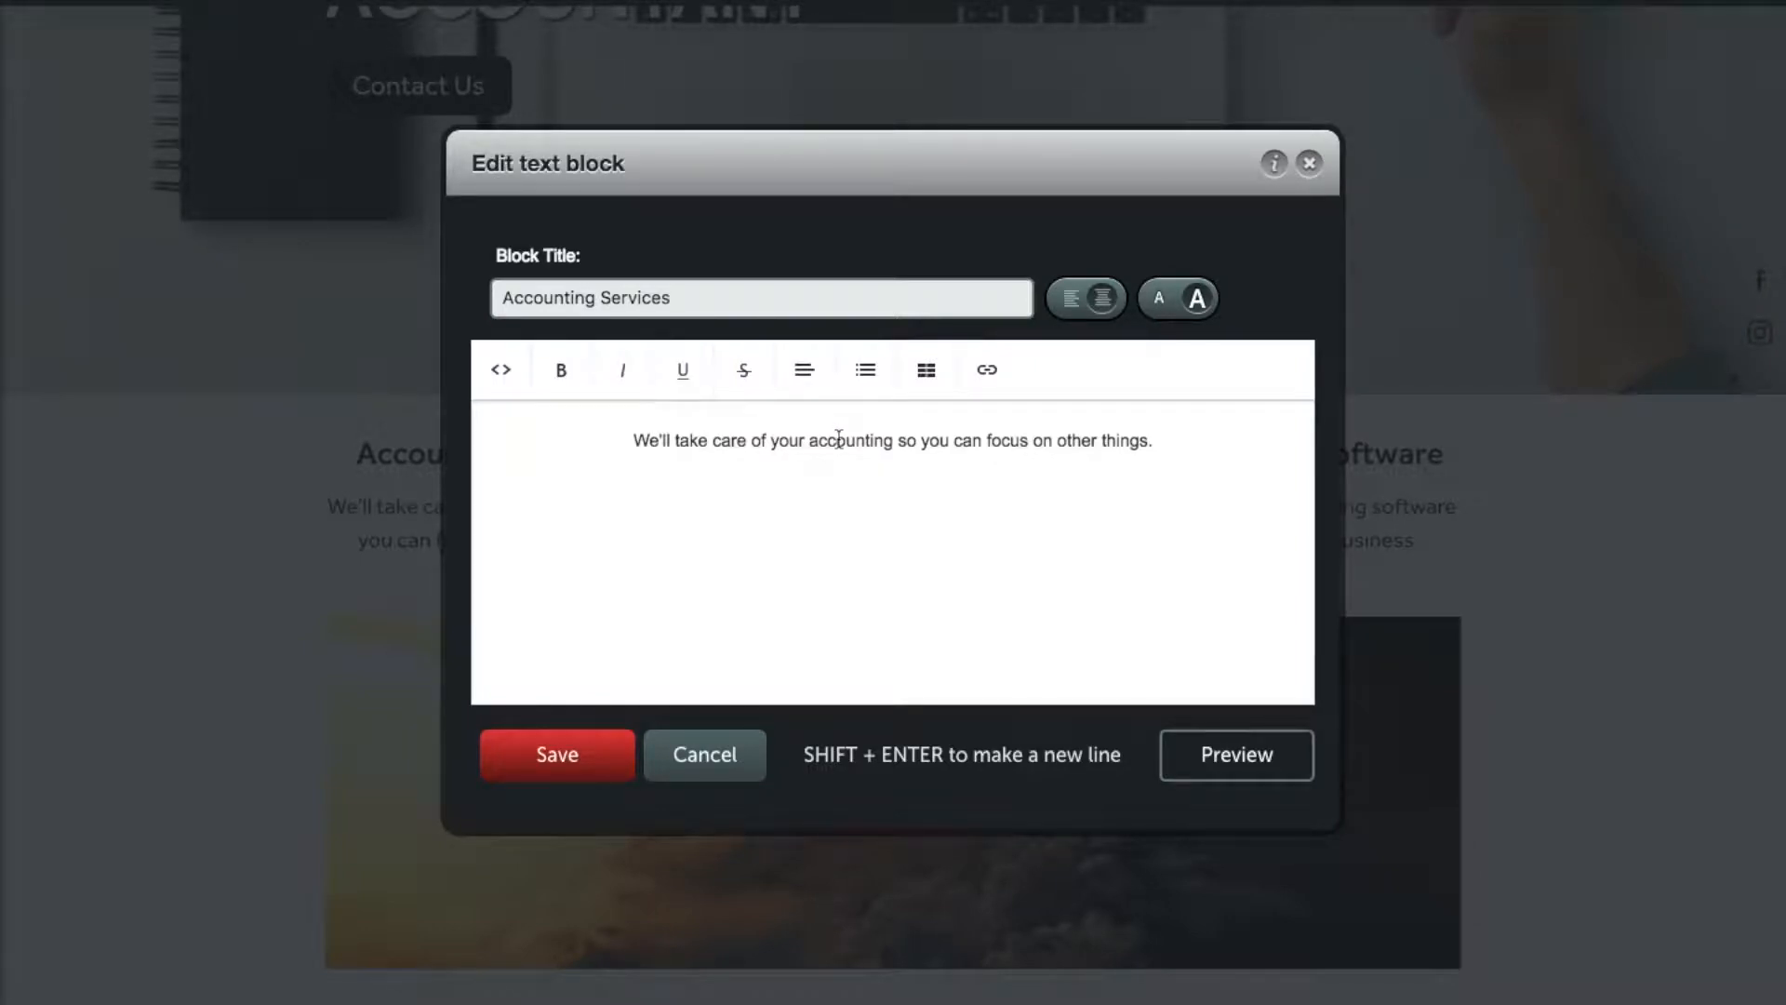
left_click(896, 441)
type("needs")
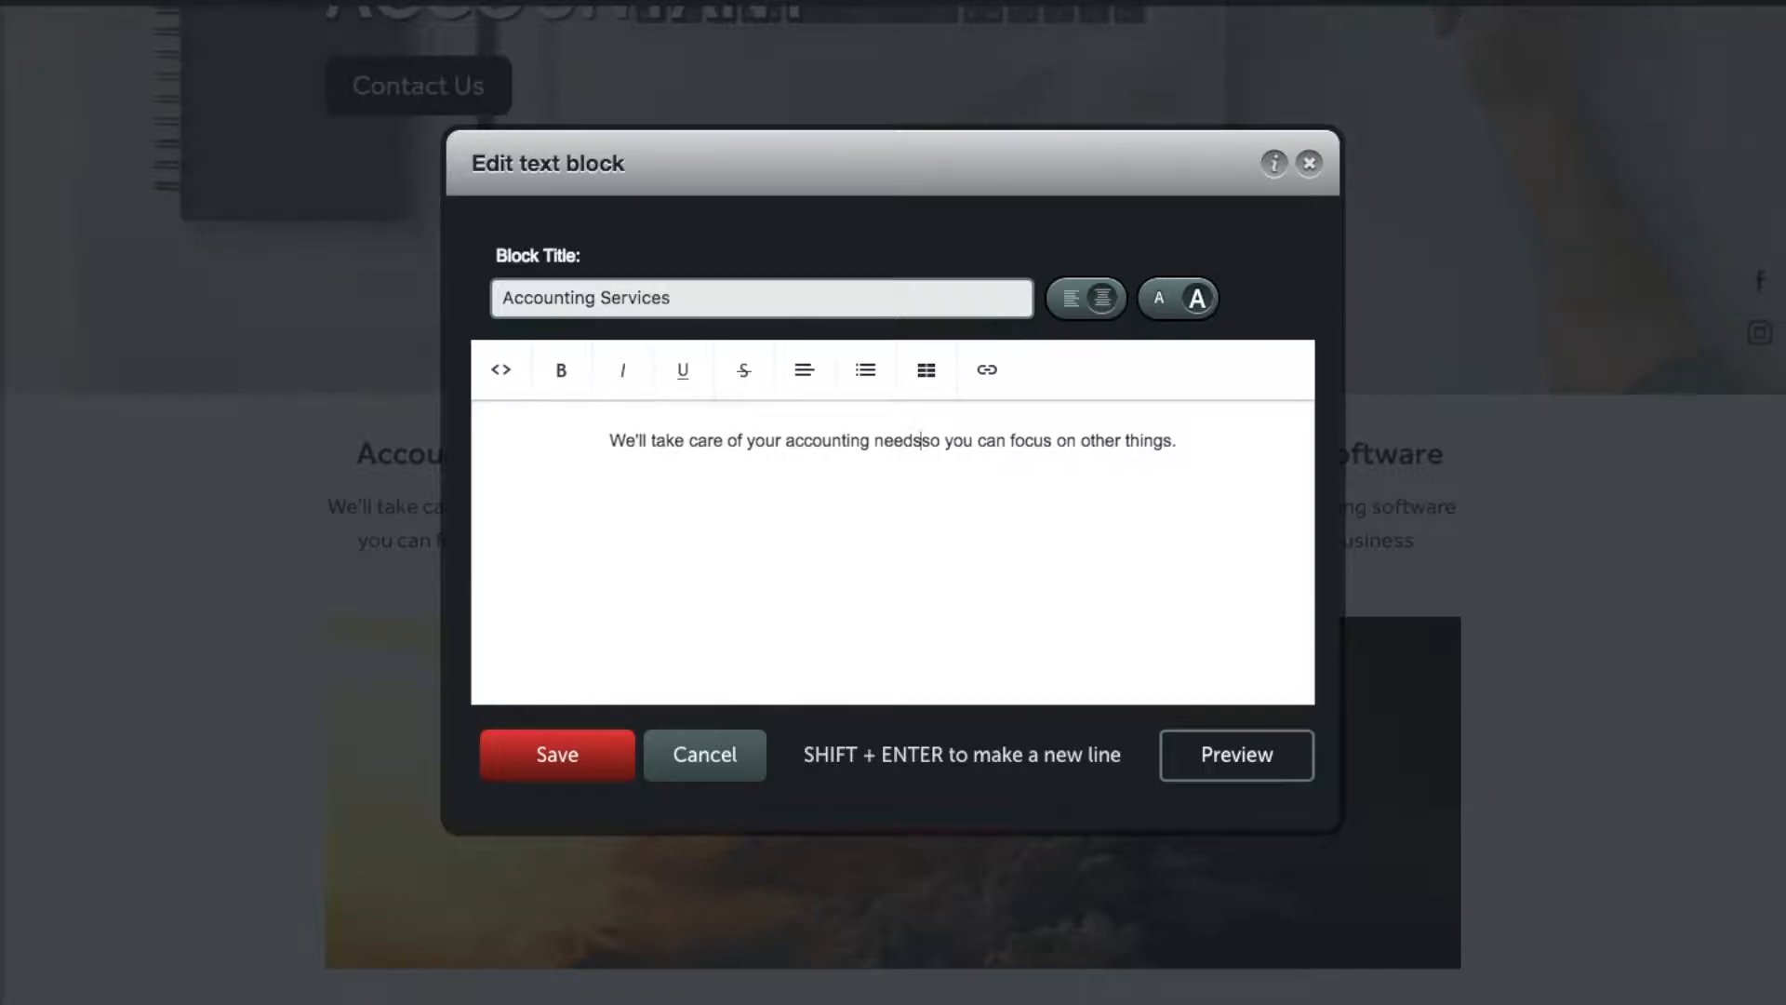
double_click(822, 443)
left_click(563, 371)
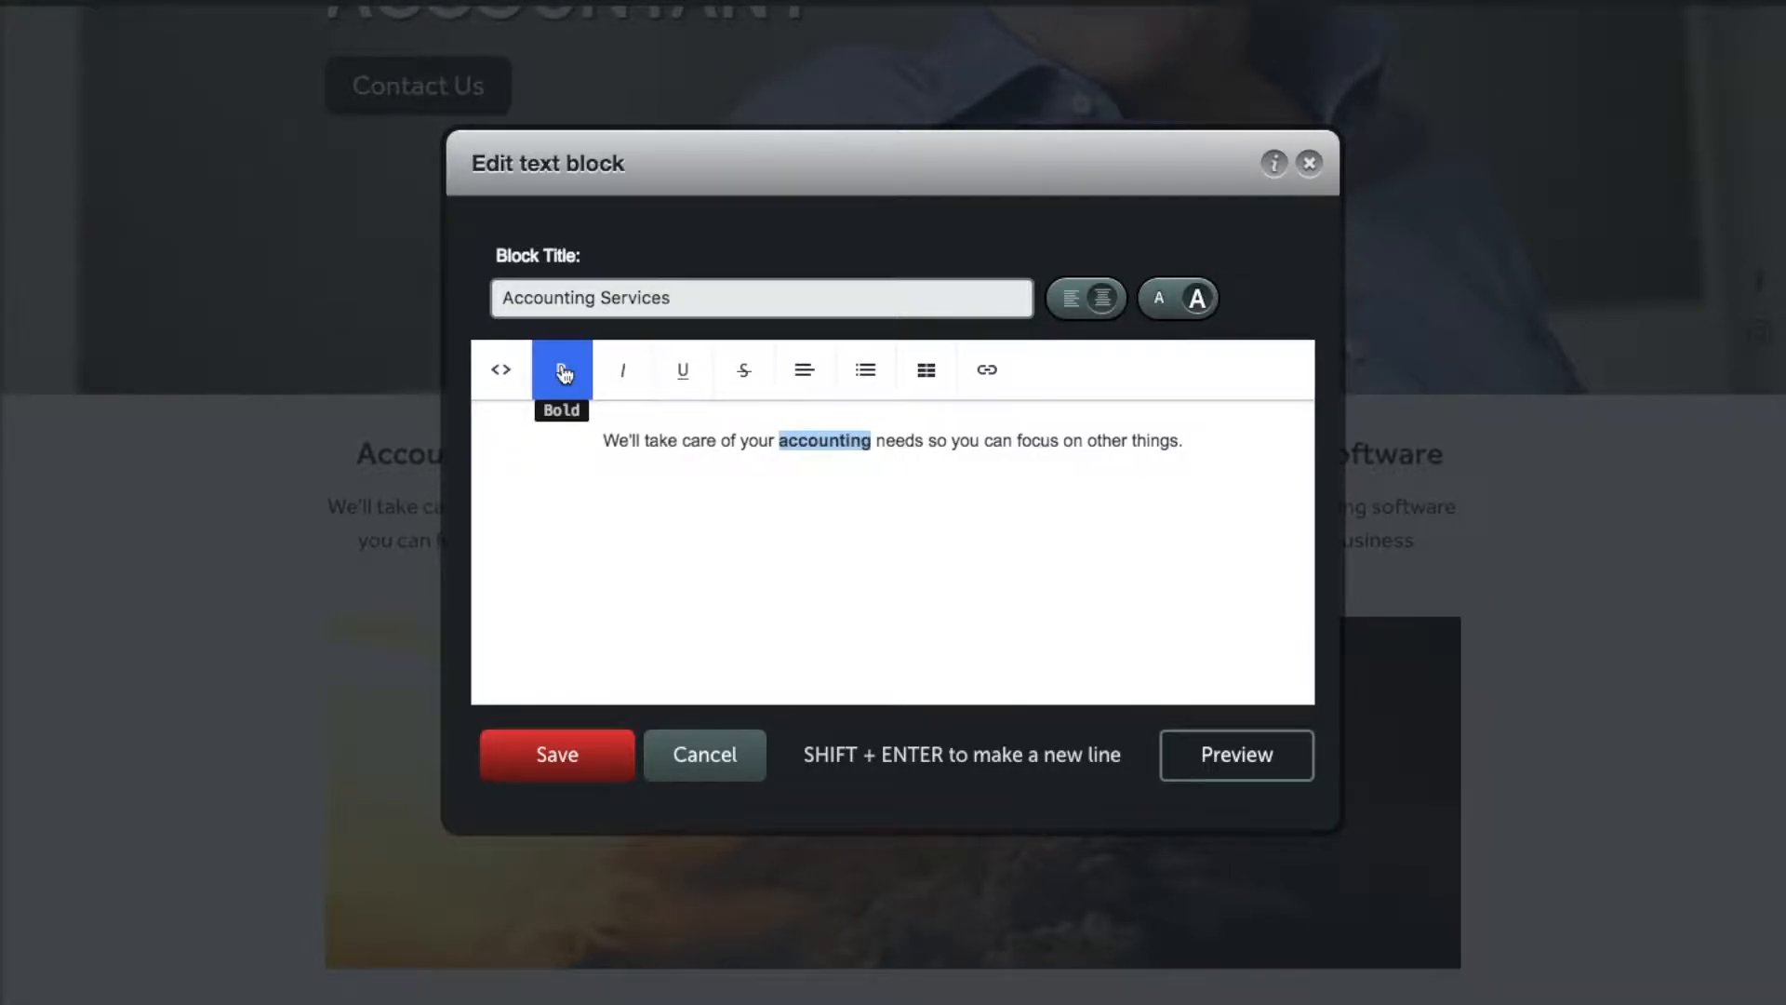
left_click(919, 439)
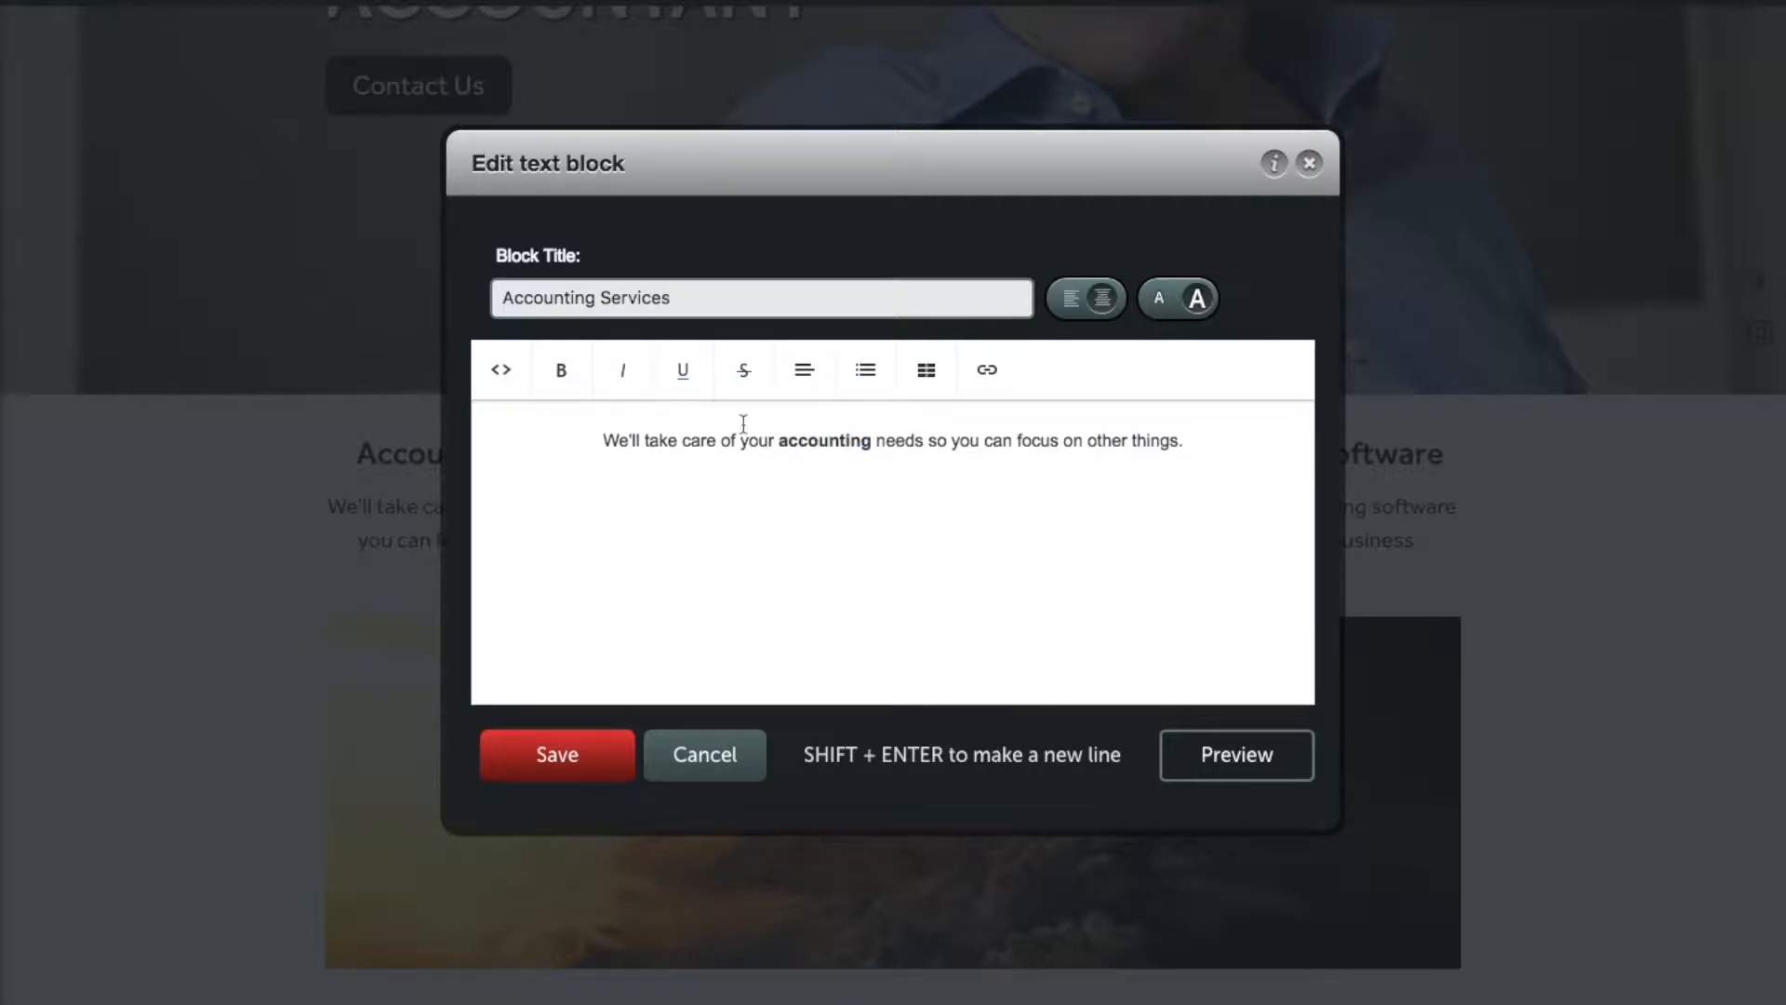
left_click(804, 370)
left_click(810, 423)
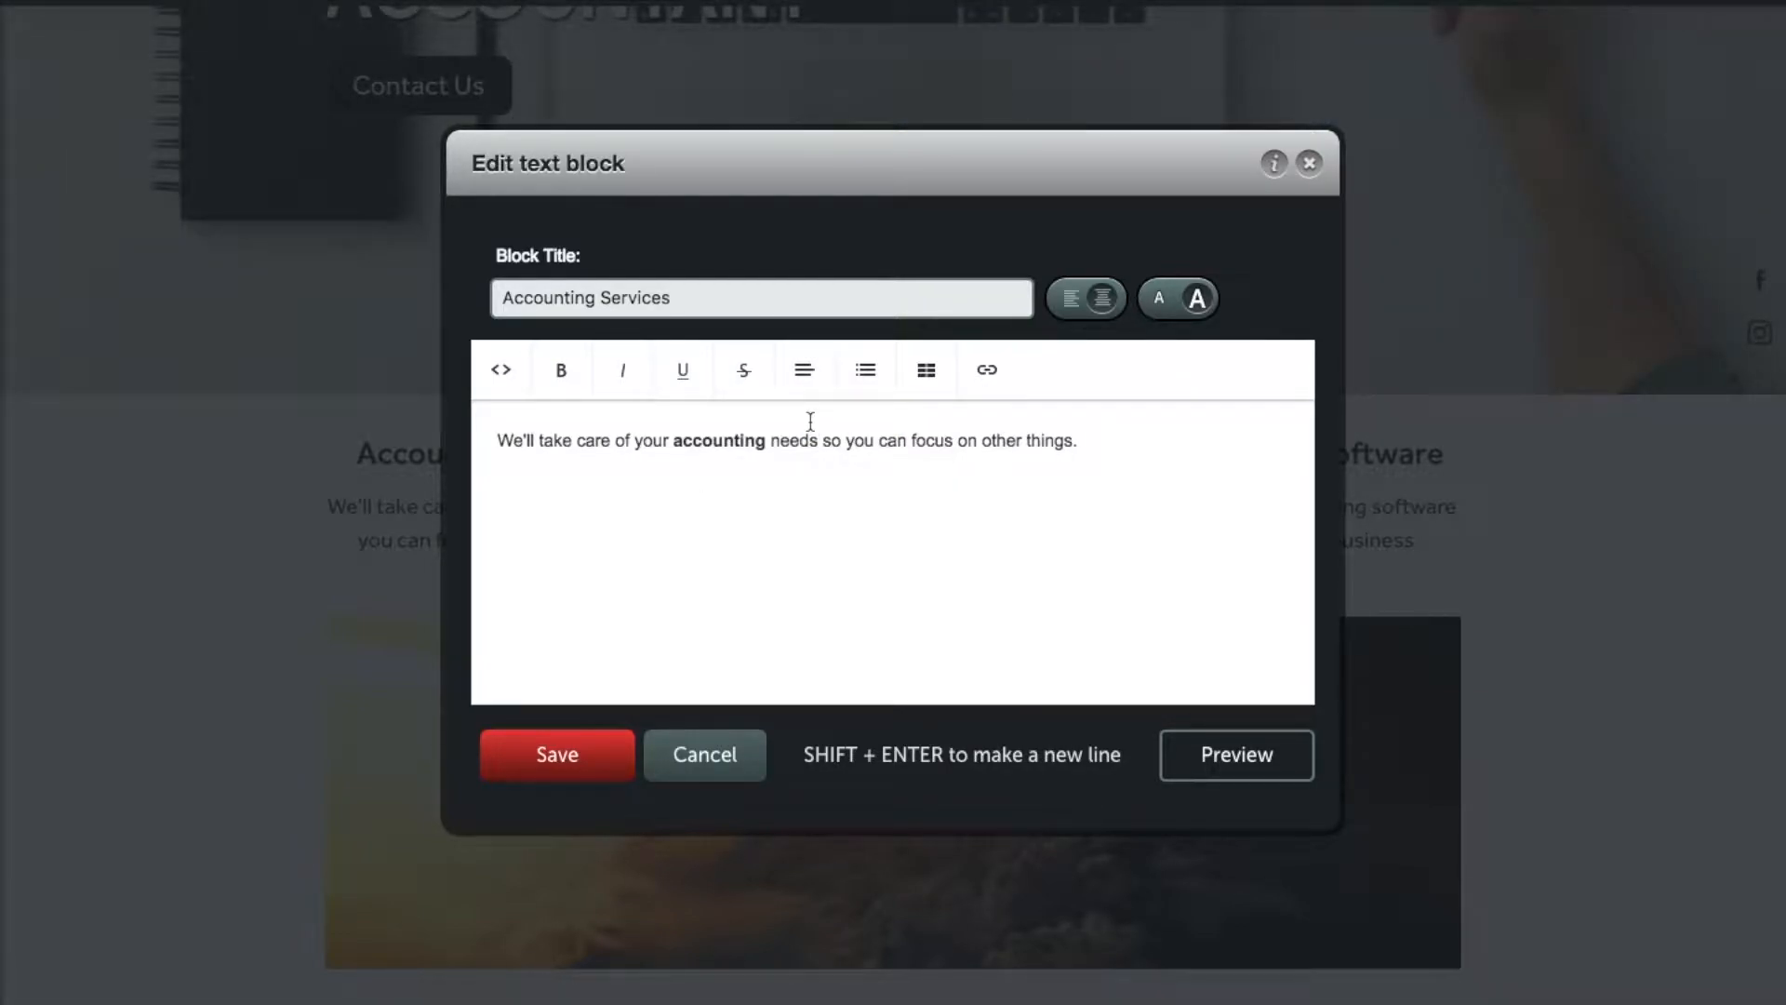
left_click(577, 780)
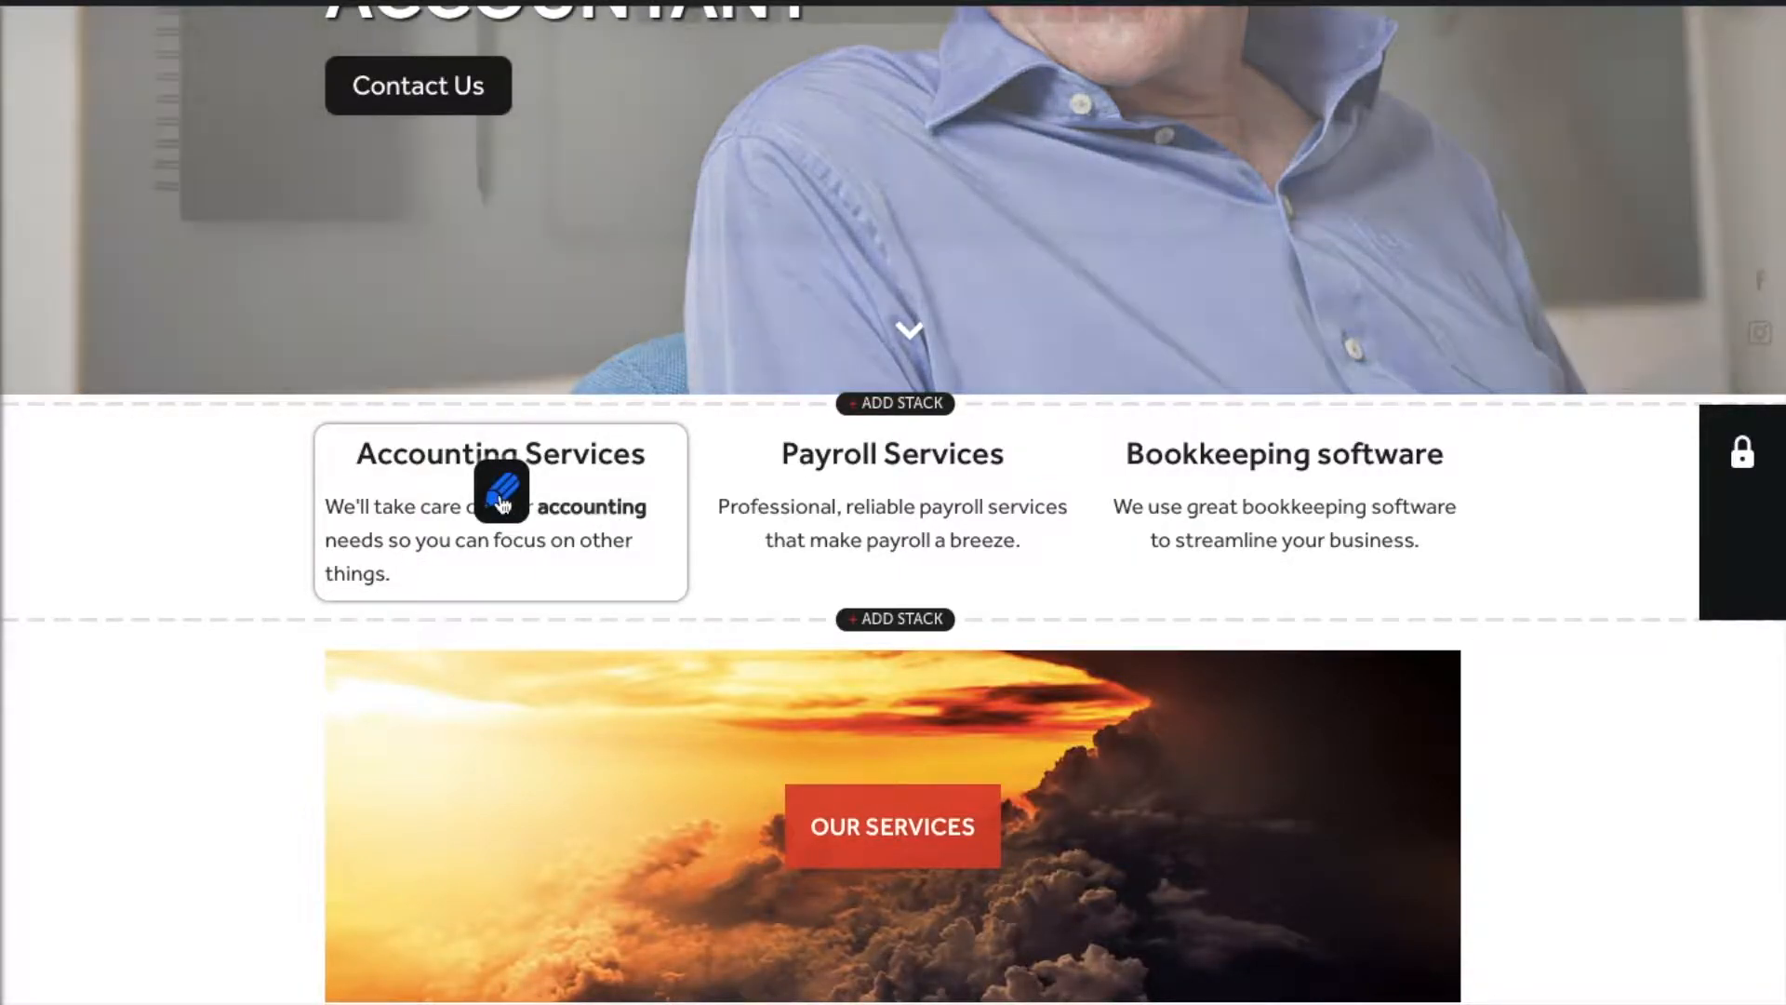
Step: Delete 'needs' from the Accounting Services text and set it back to Align Center
left_click(502, 493)
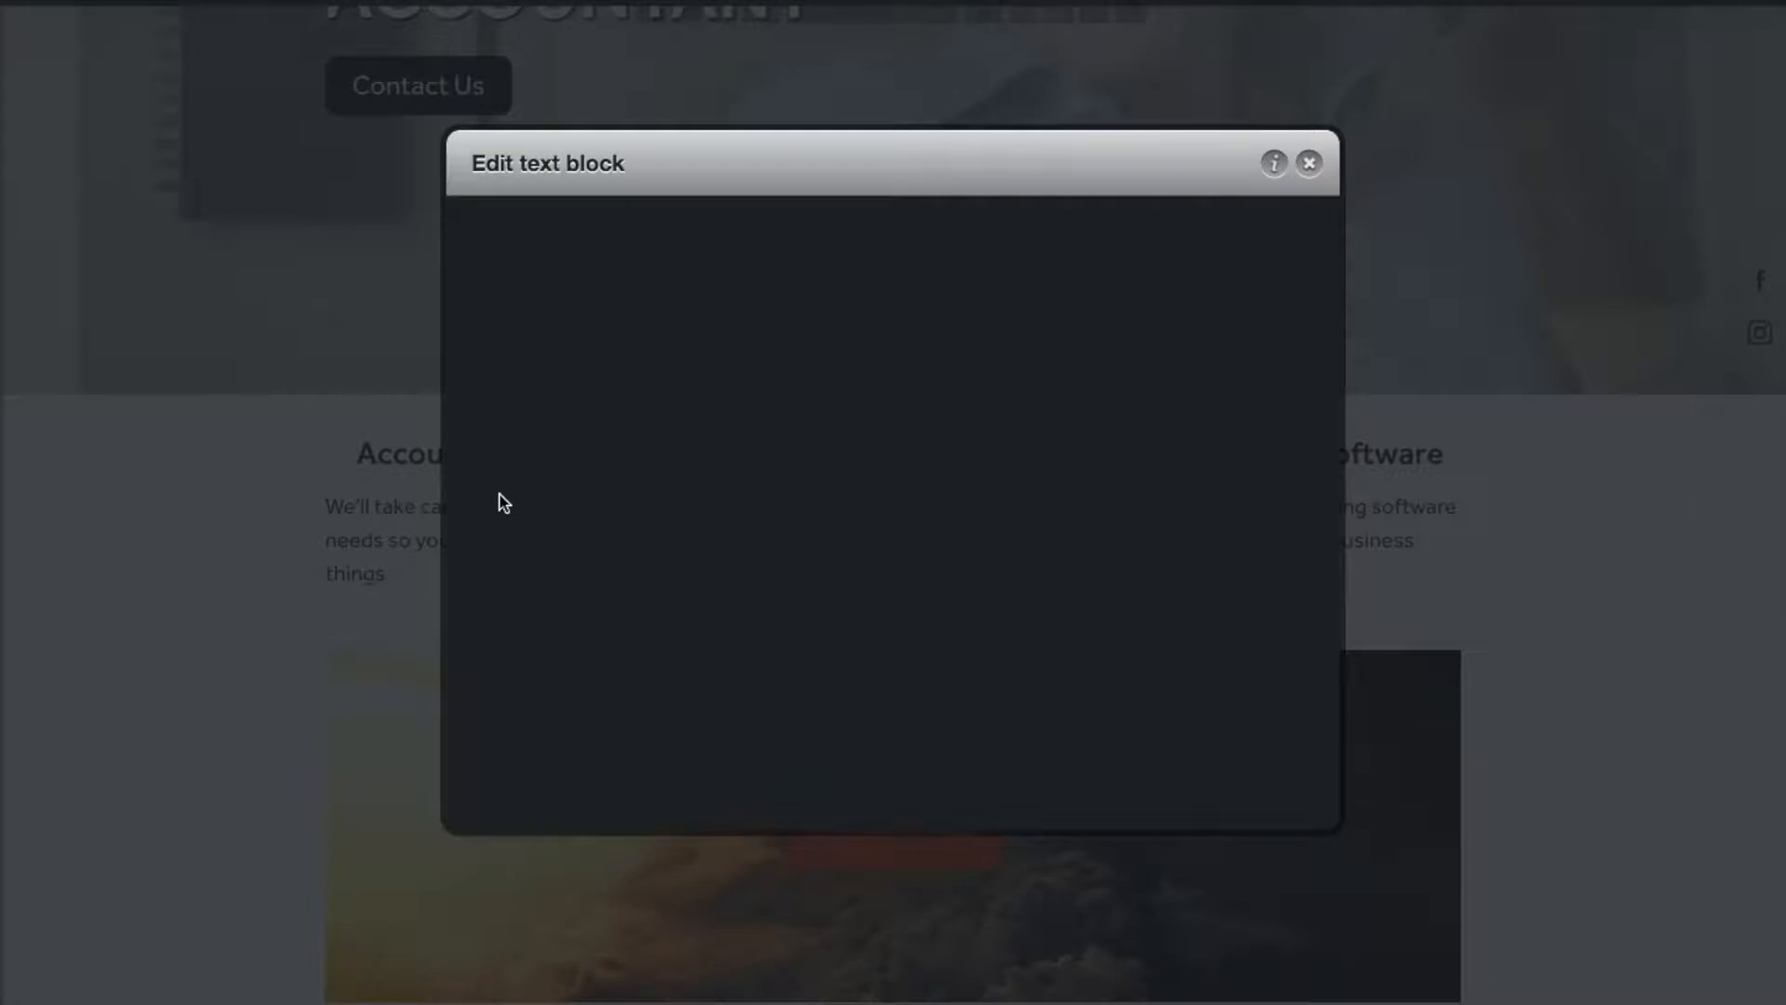
double_click(806, 442)
key("BackSpace")
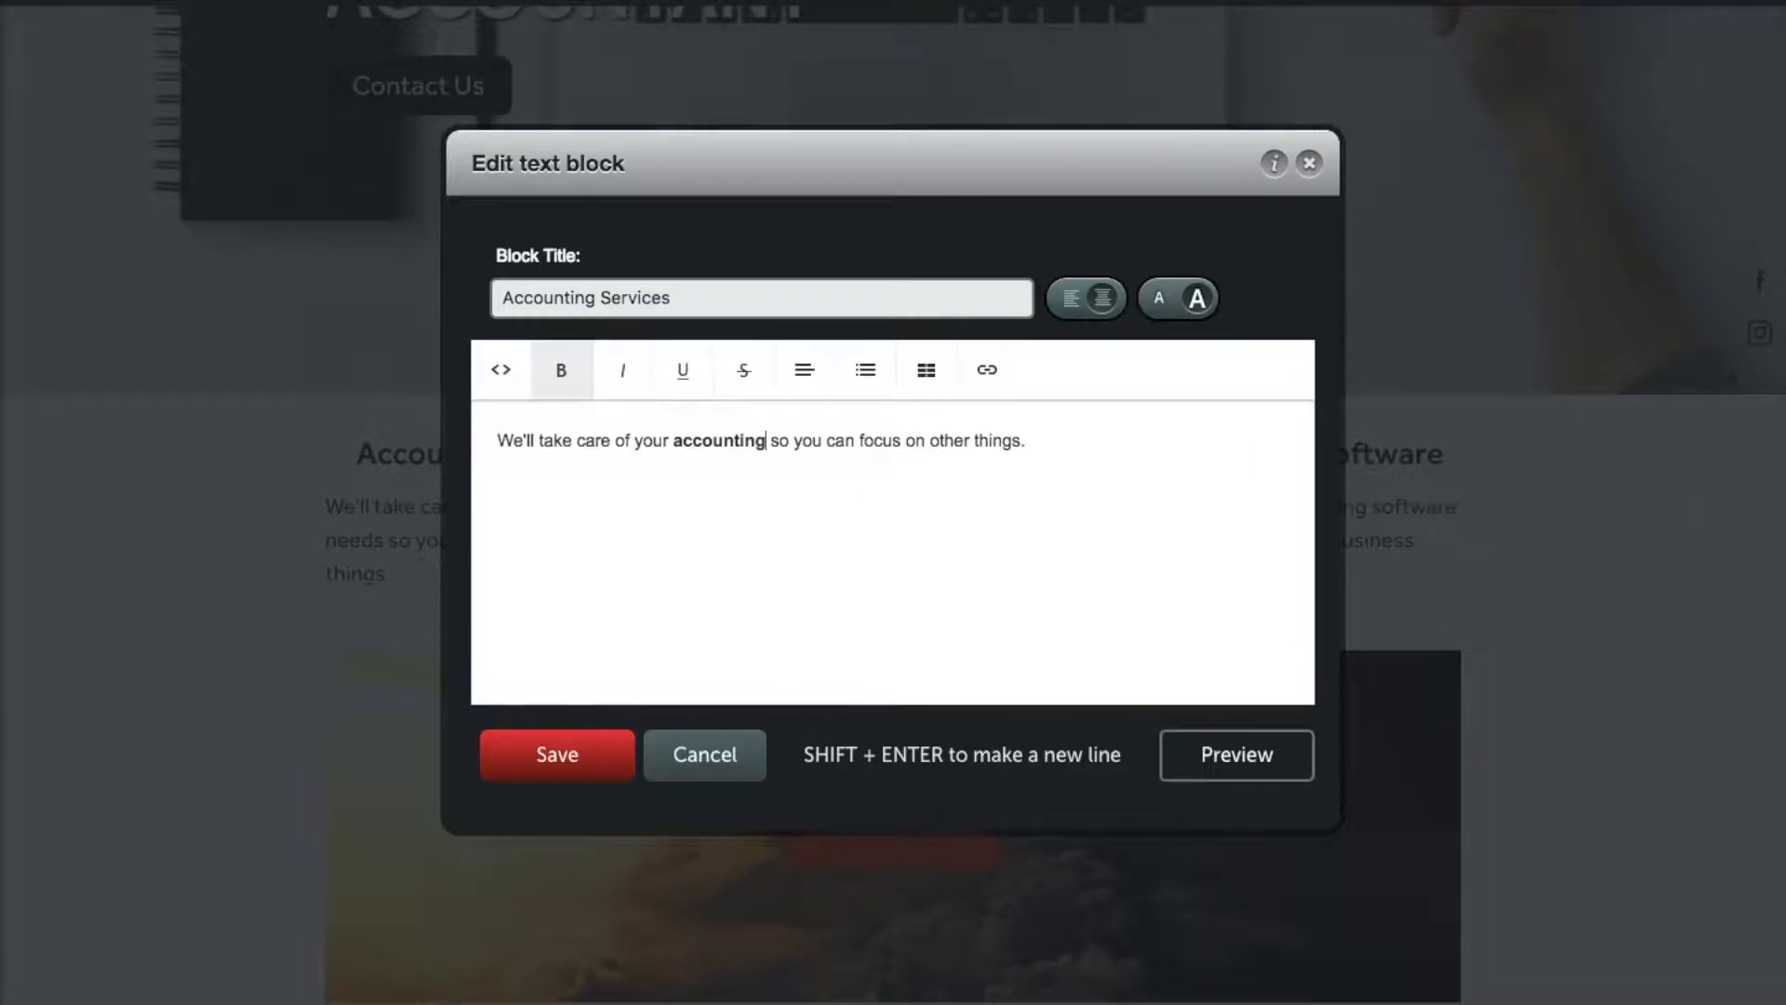
double_click(828, 439)
left_click(806, 372)
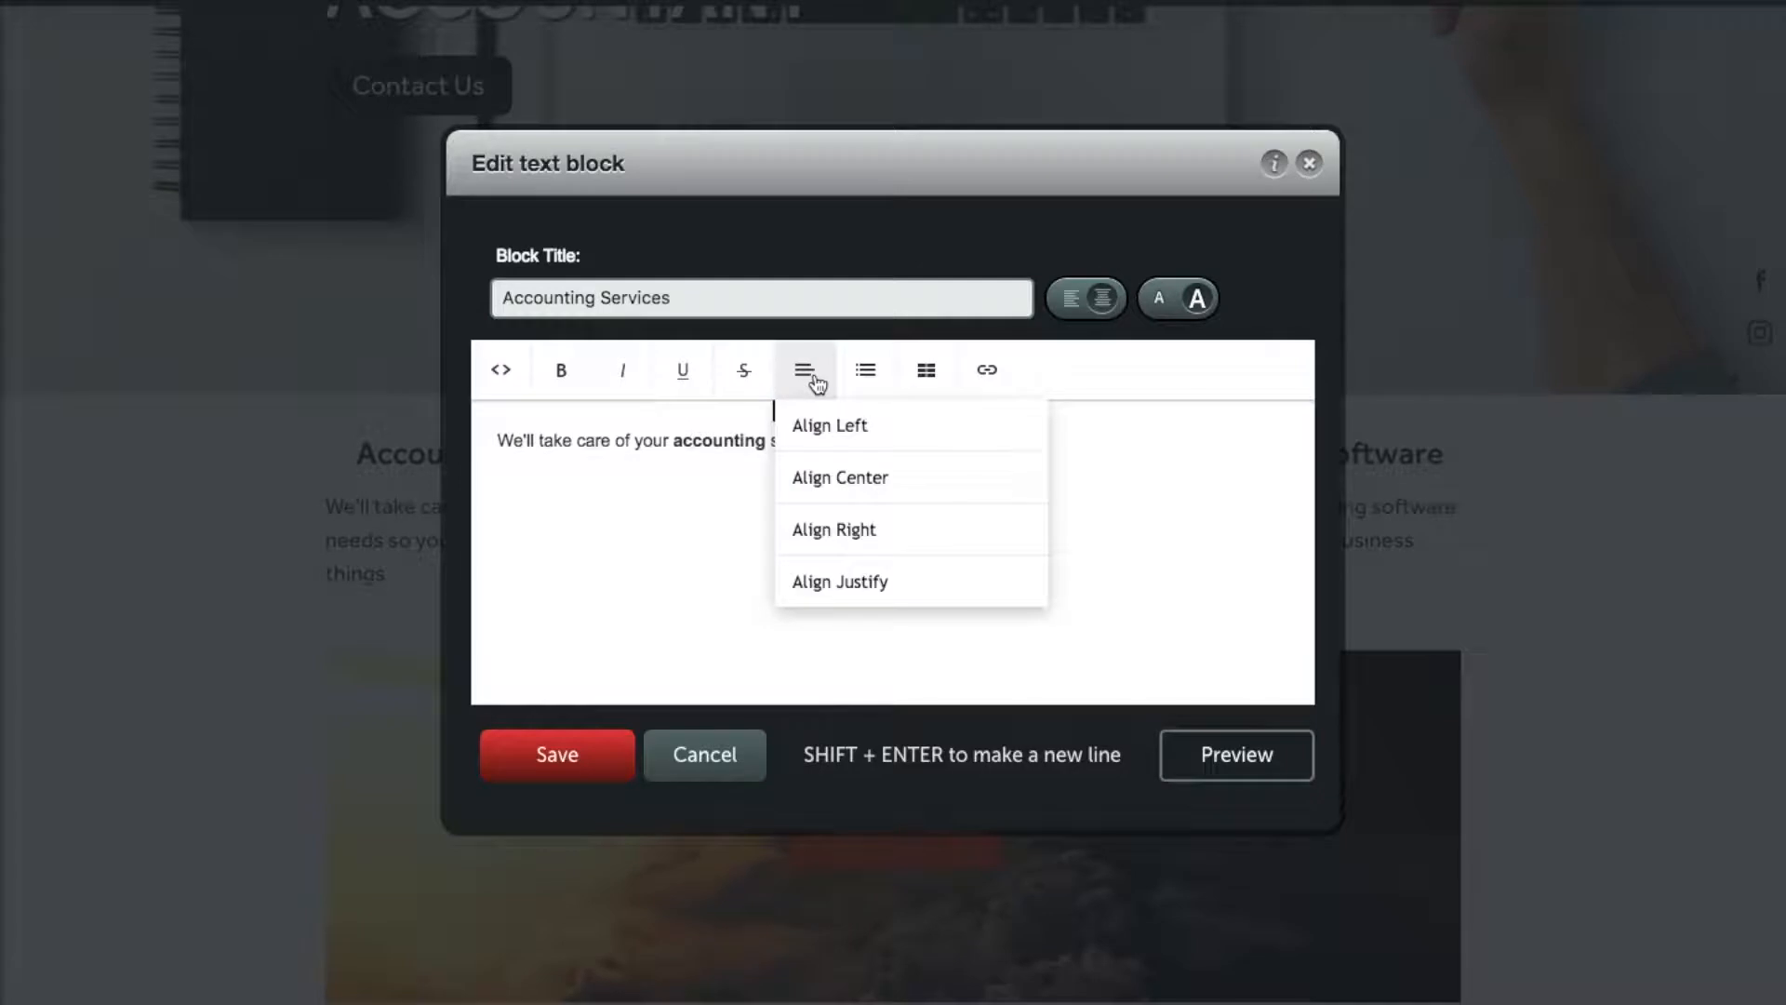
left_click(841, 474)
left_click(590, 765)
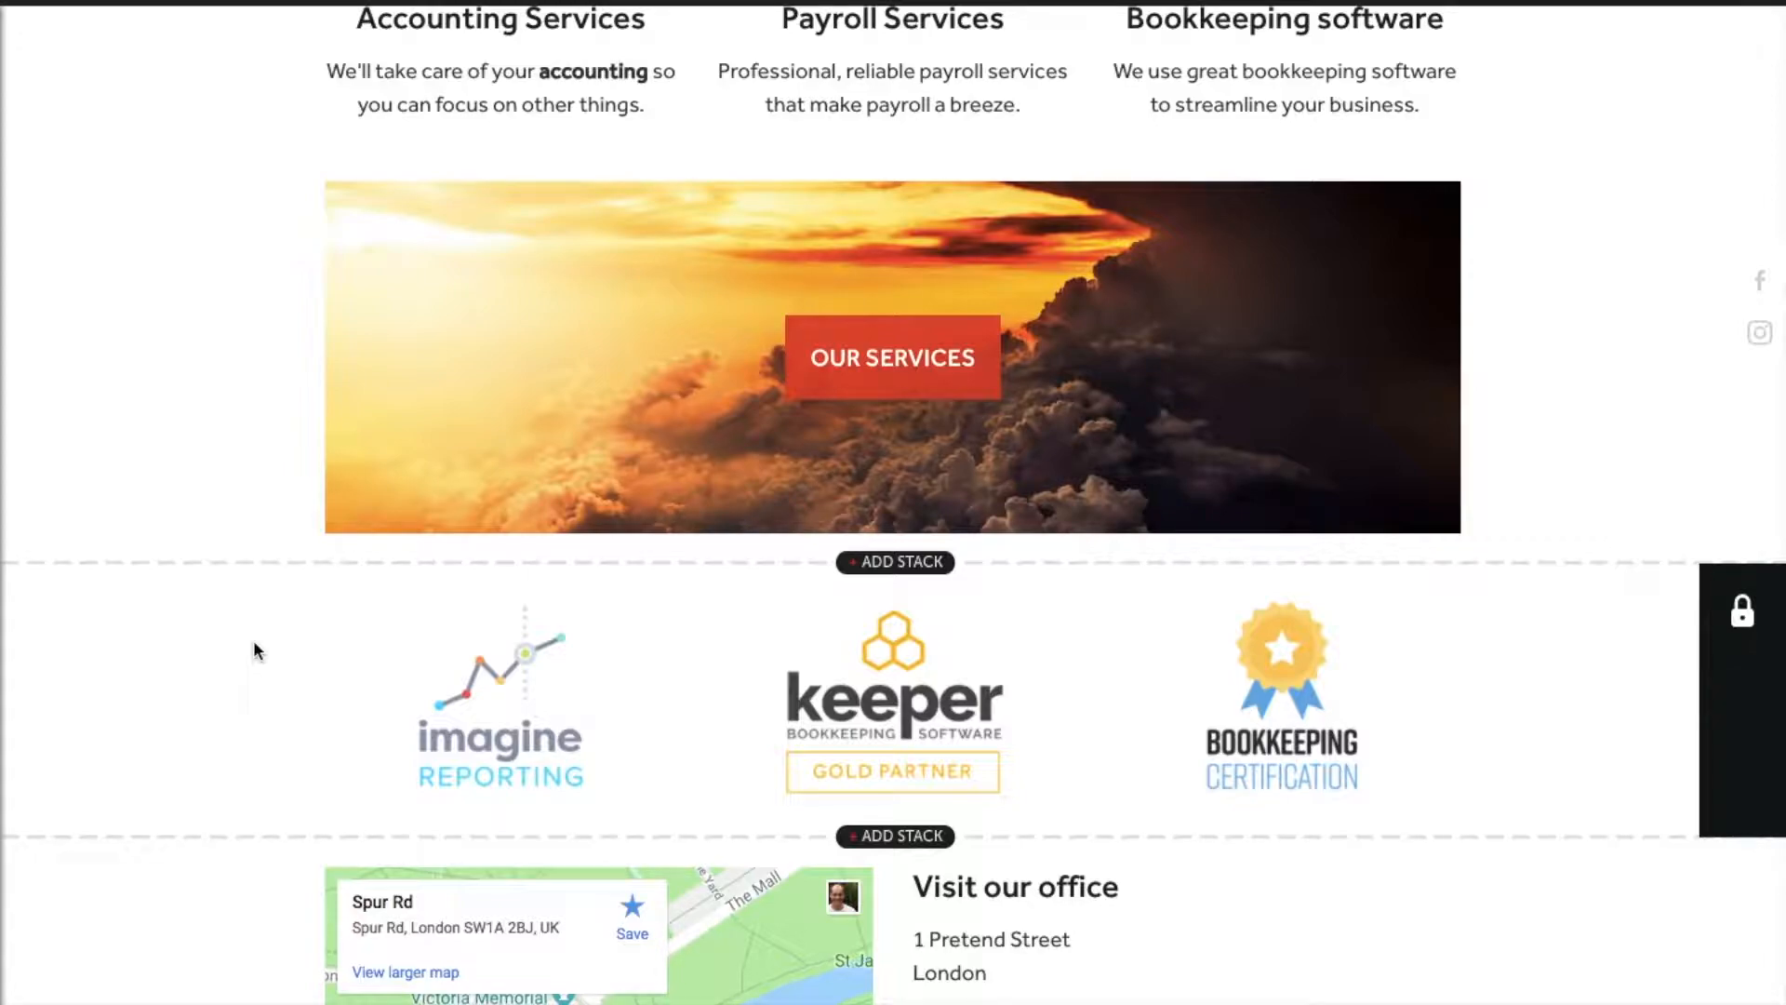
Step: Load sunflower.jpeg as the new OUR SERVICES banner picture
mouse_move(717, 462)
left_click(909, 249)
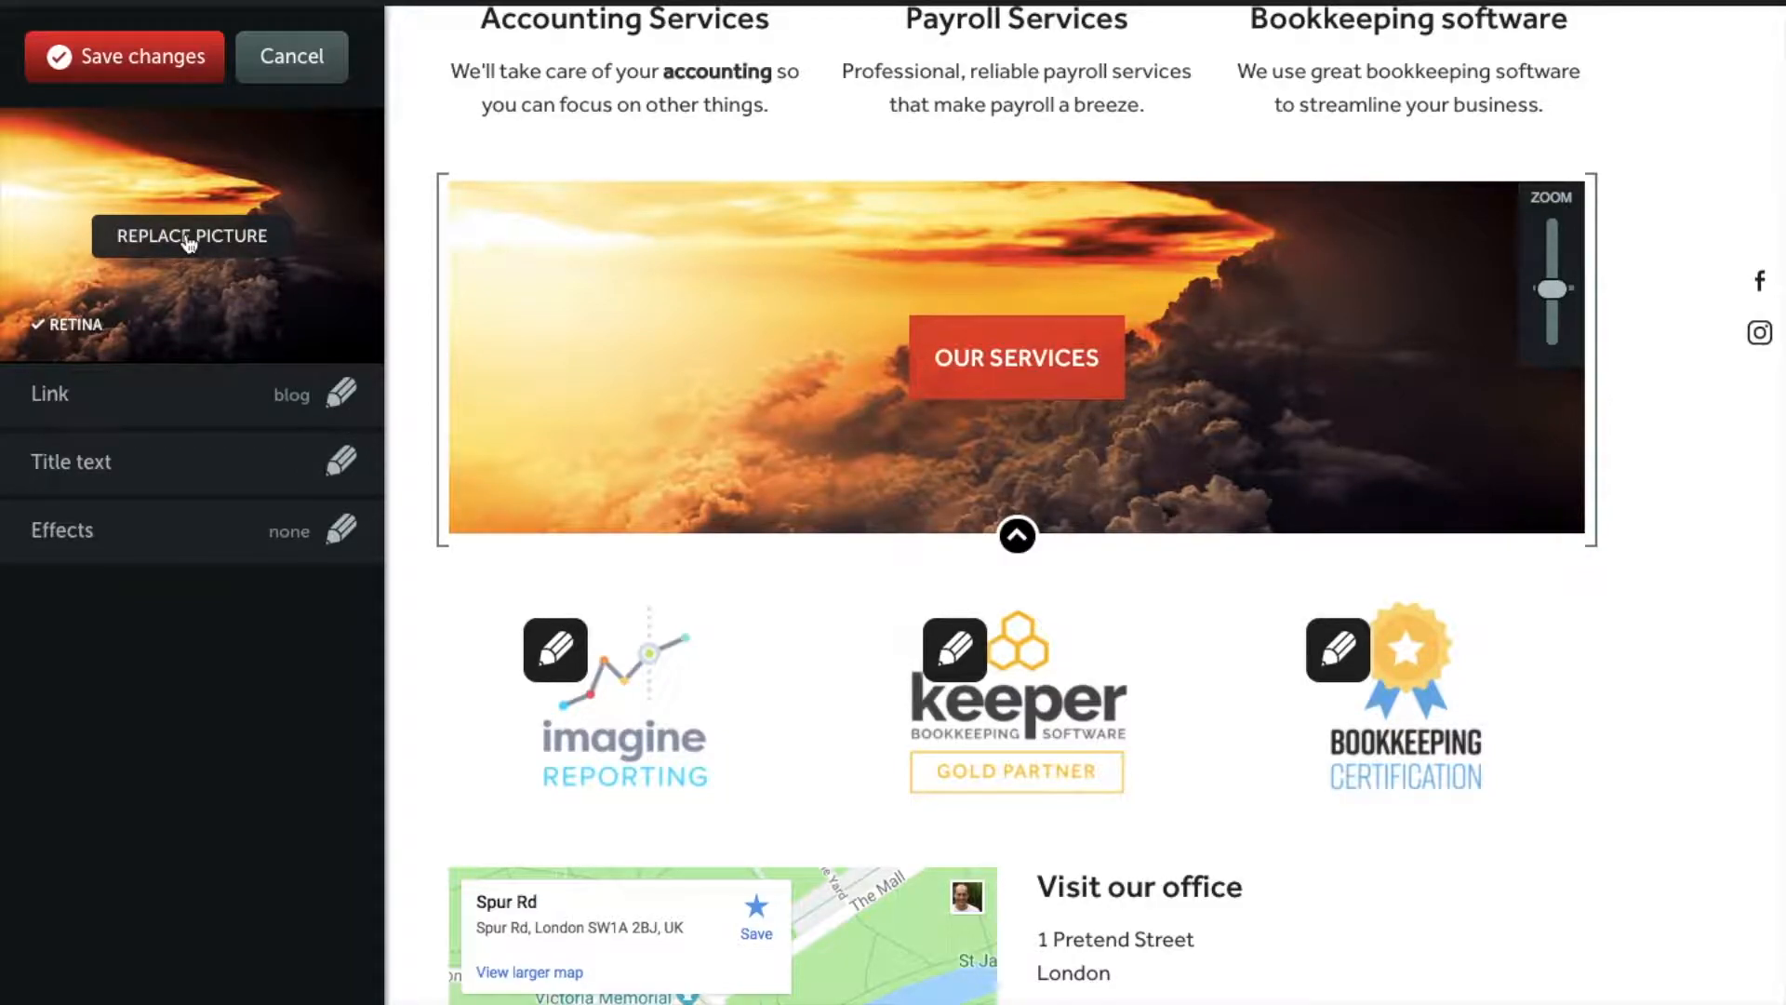
left_click(190, 238)
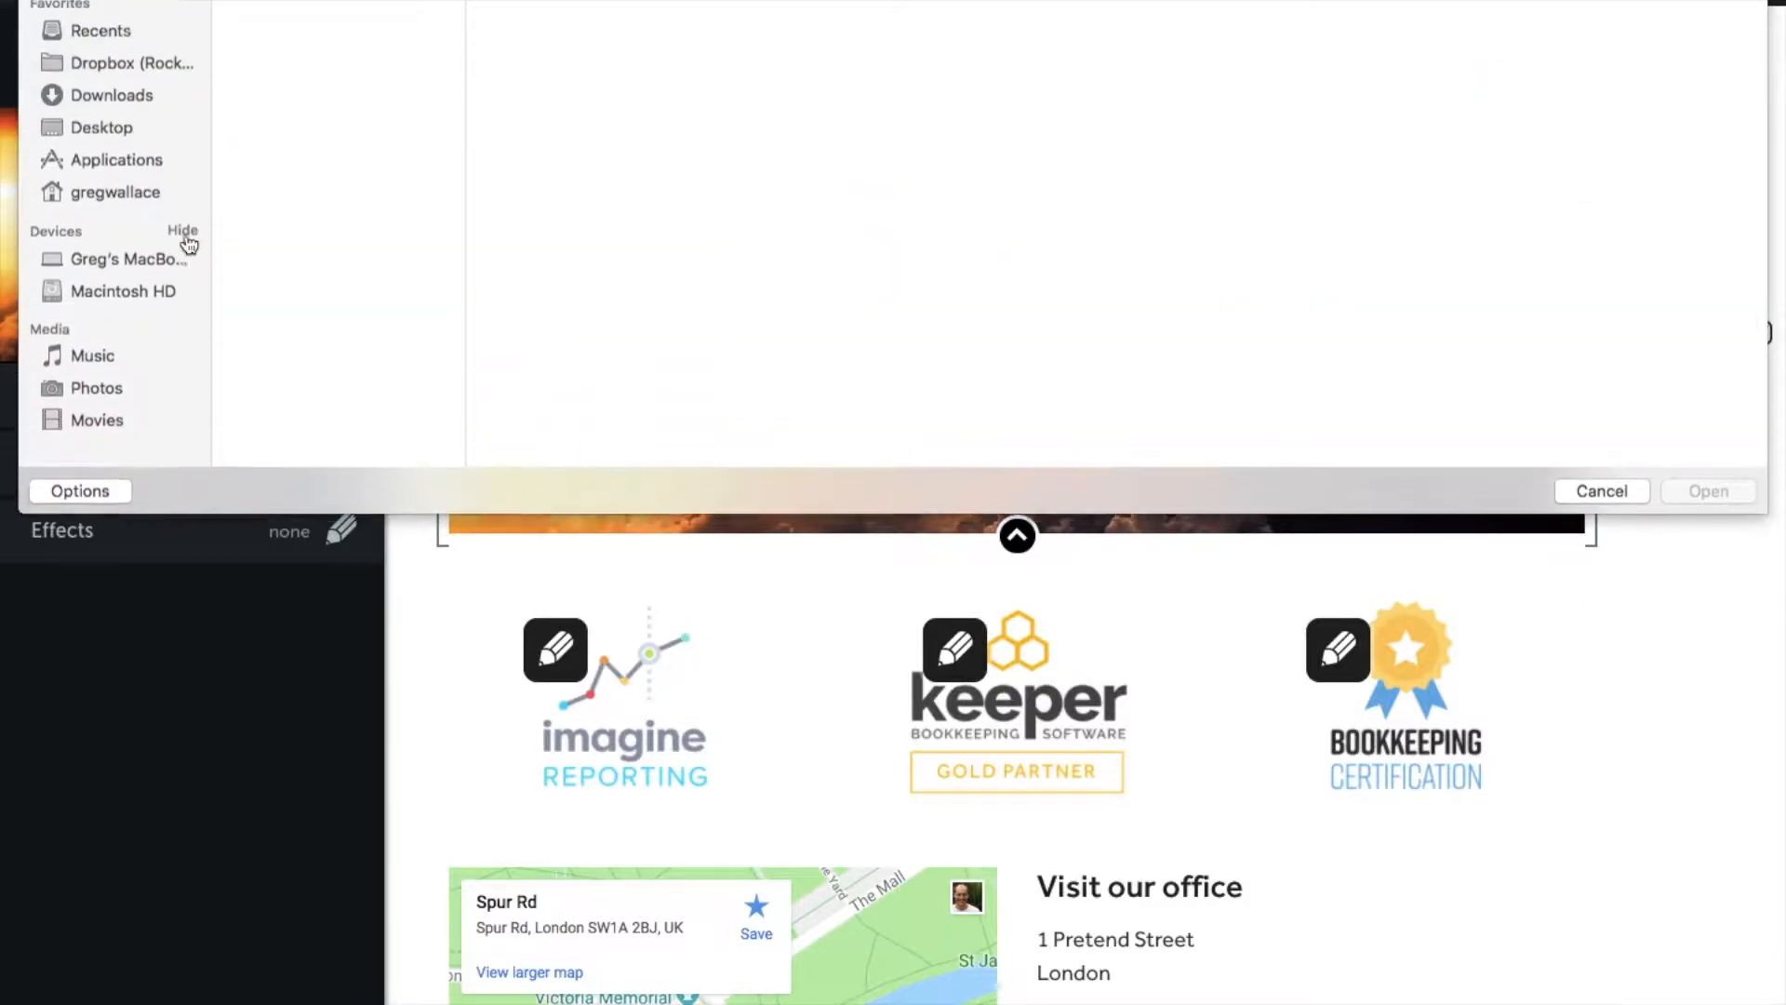
left_click(294, 271)
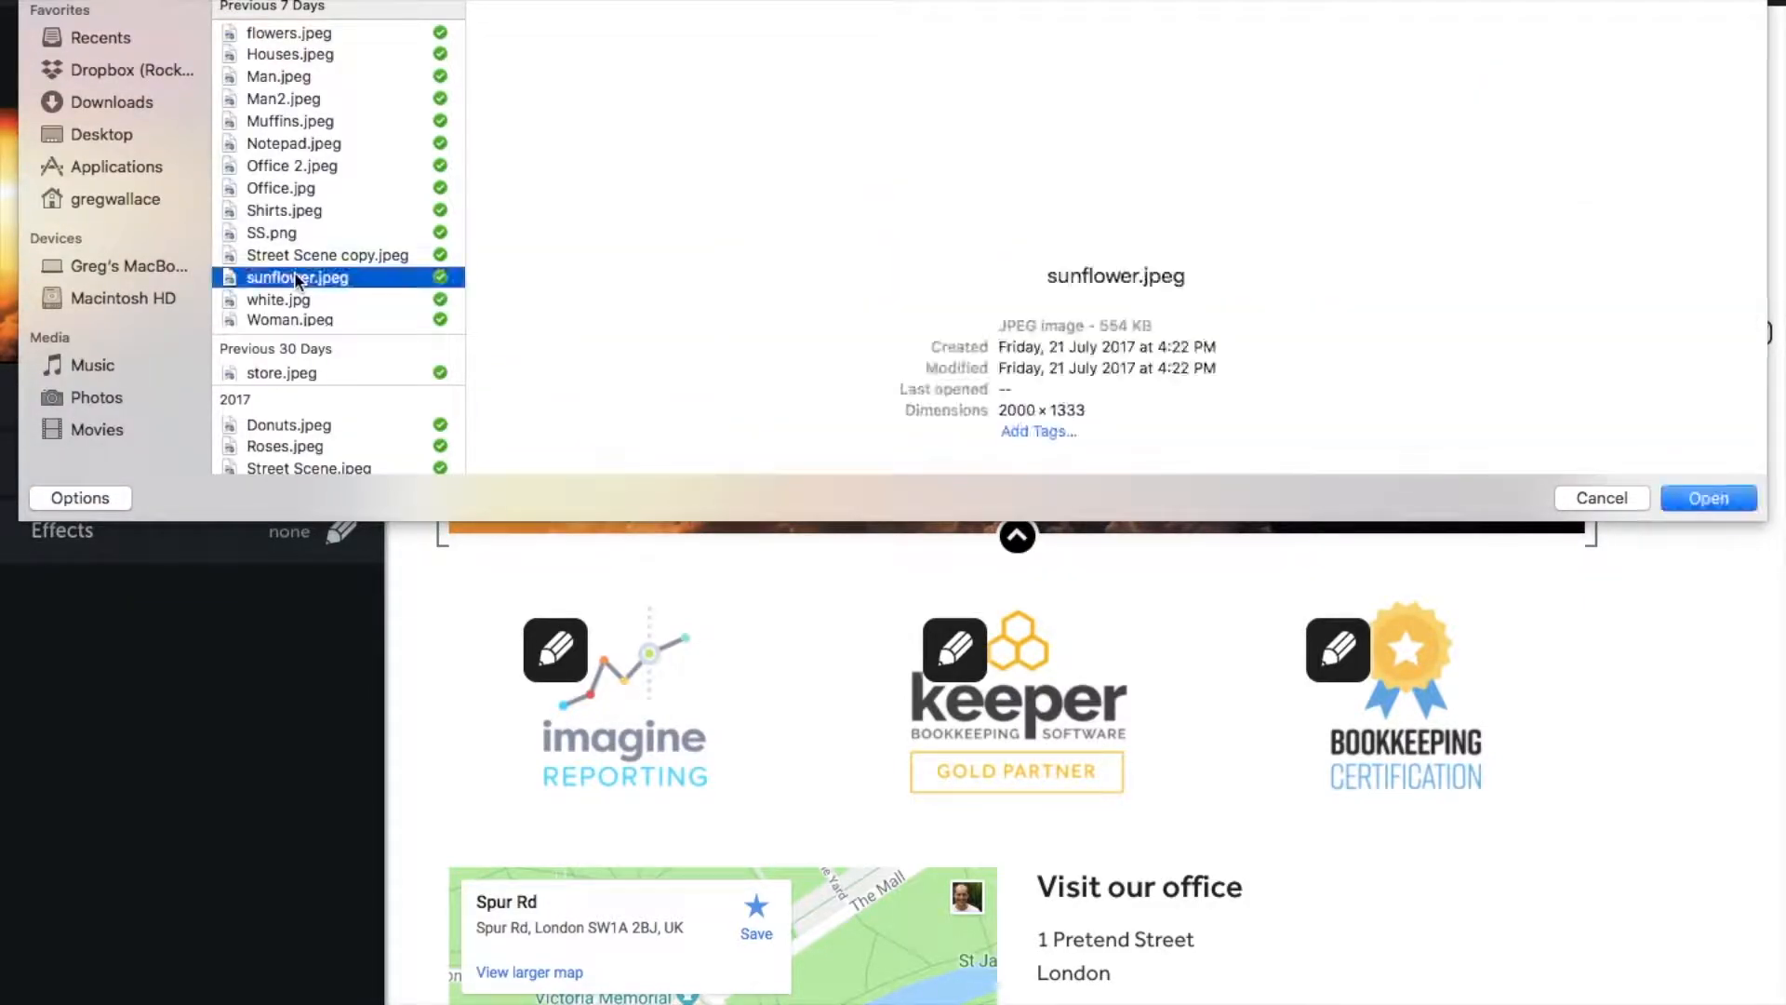
key("Return")
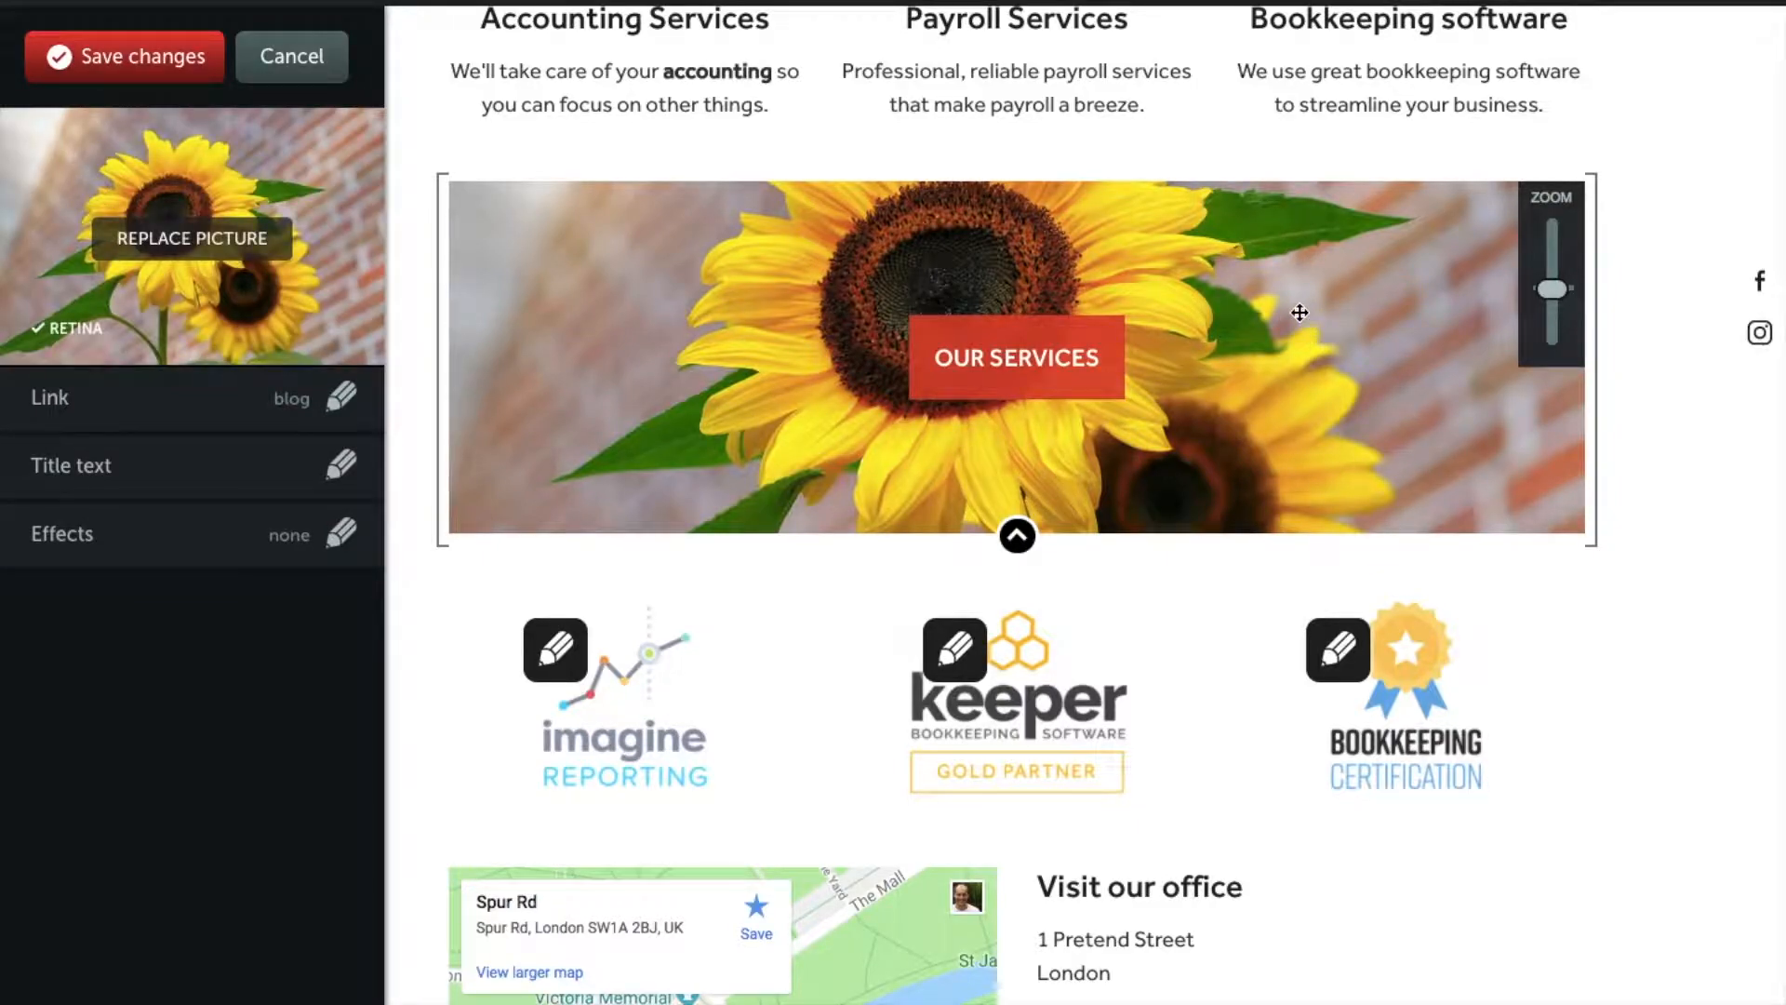
Step: Enlarge the sunflower banner and pan and zoom the photo to centre both blooms
left_click_drag(1300, 313, 1347, 392)
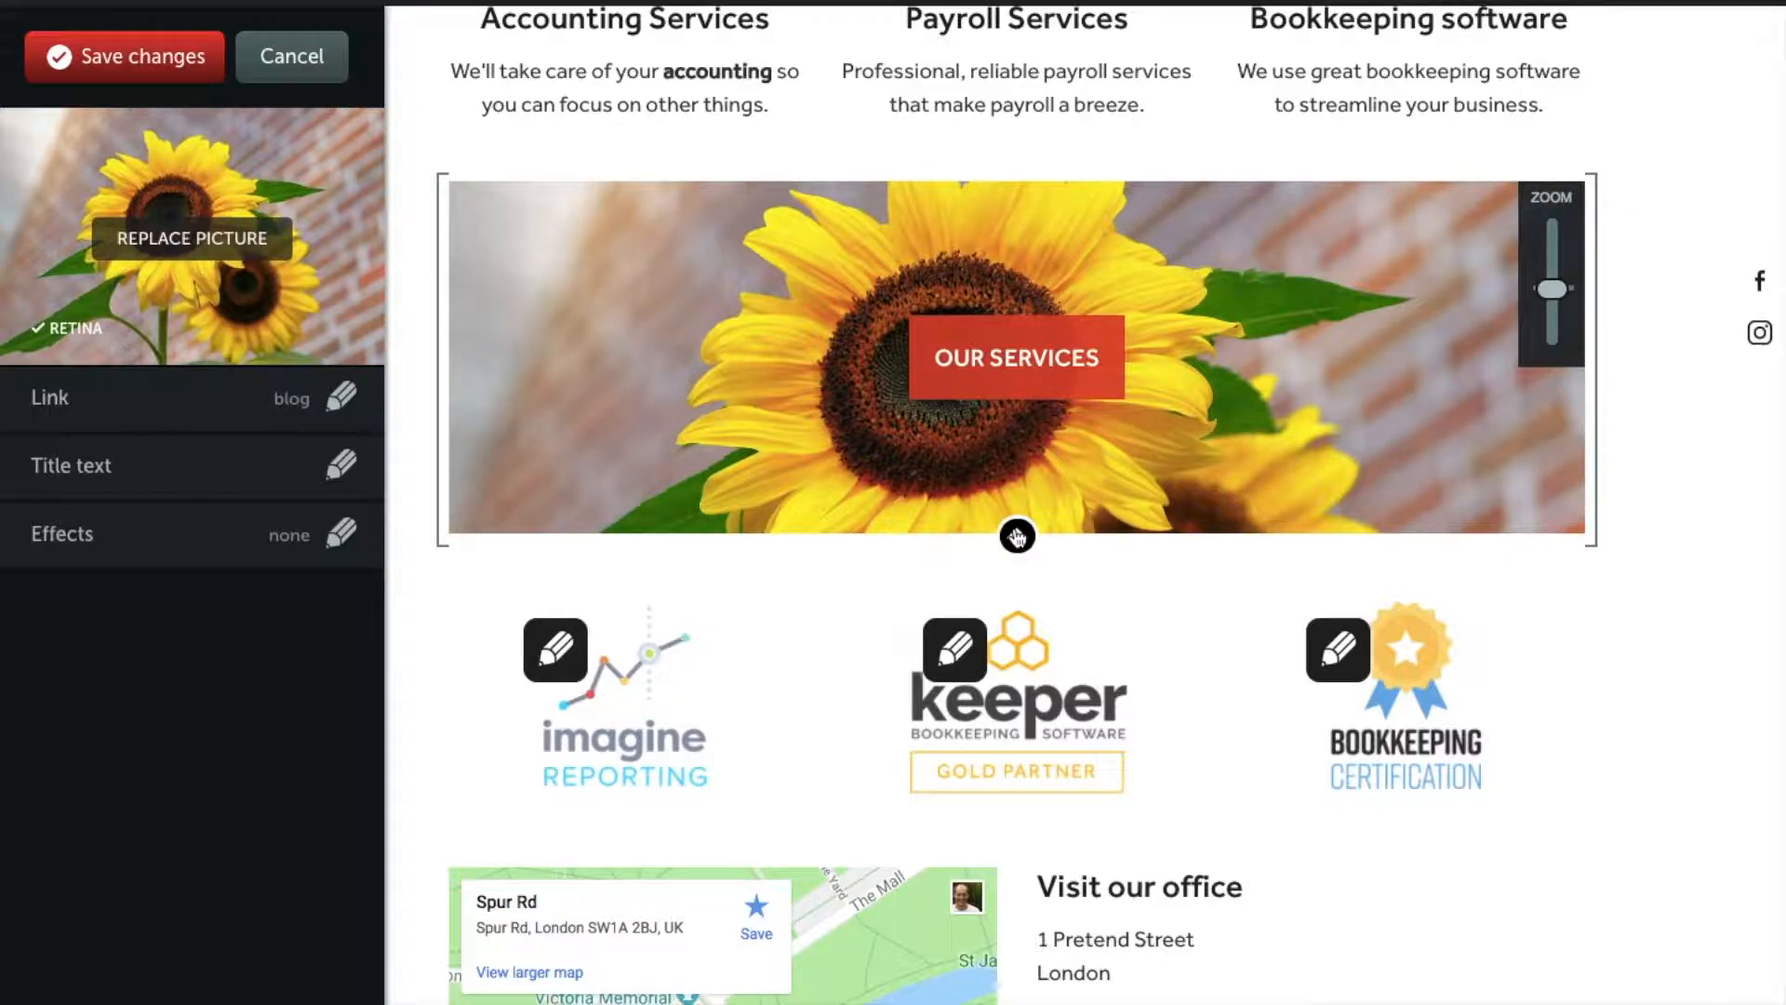
left_click_drag(1016, 536, 1015, 909)
left_click_drag(1551, 289, 1552, 219)
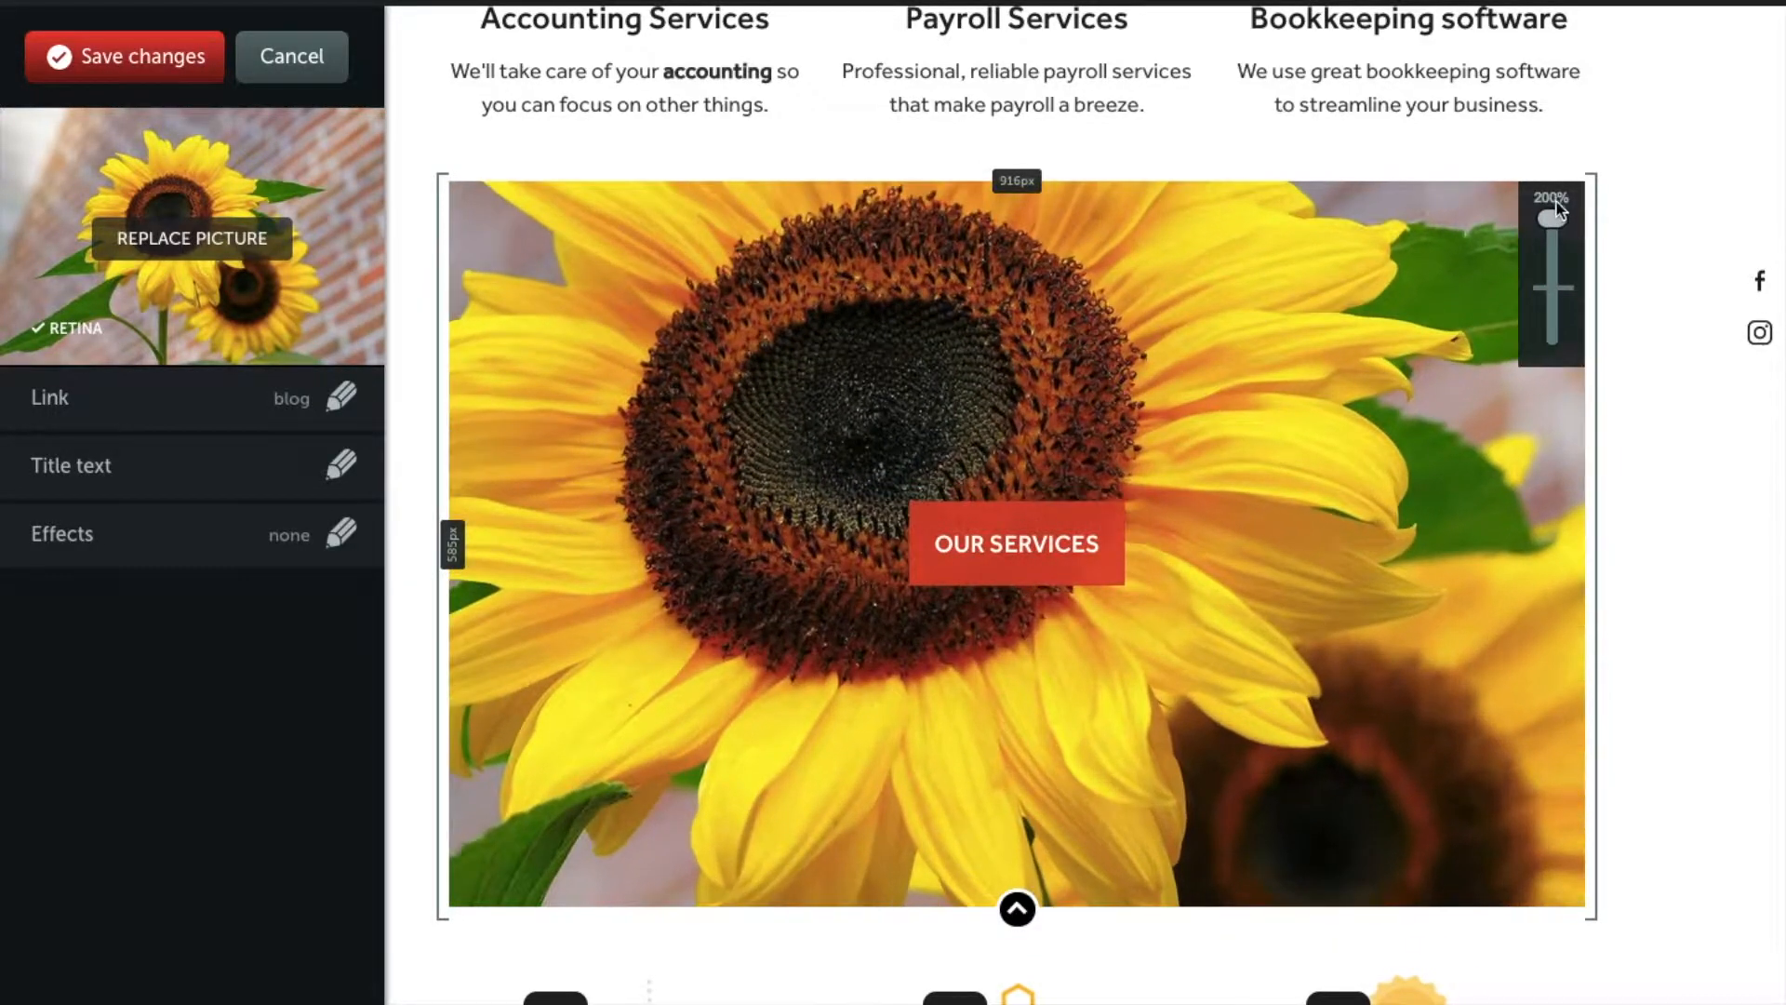
left_click_drag(1304, 679, 539, 746)
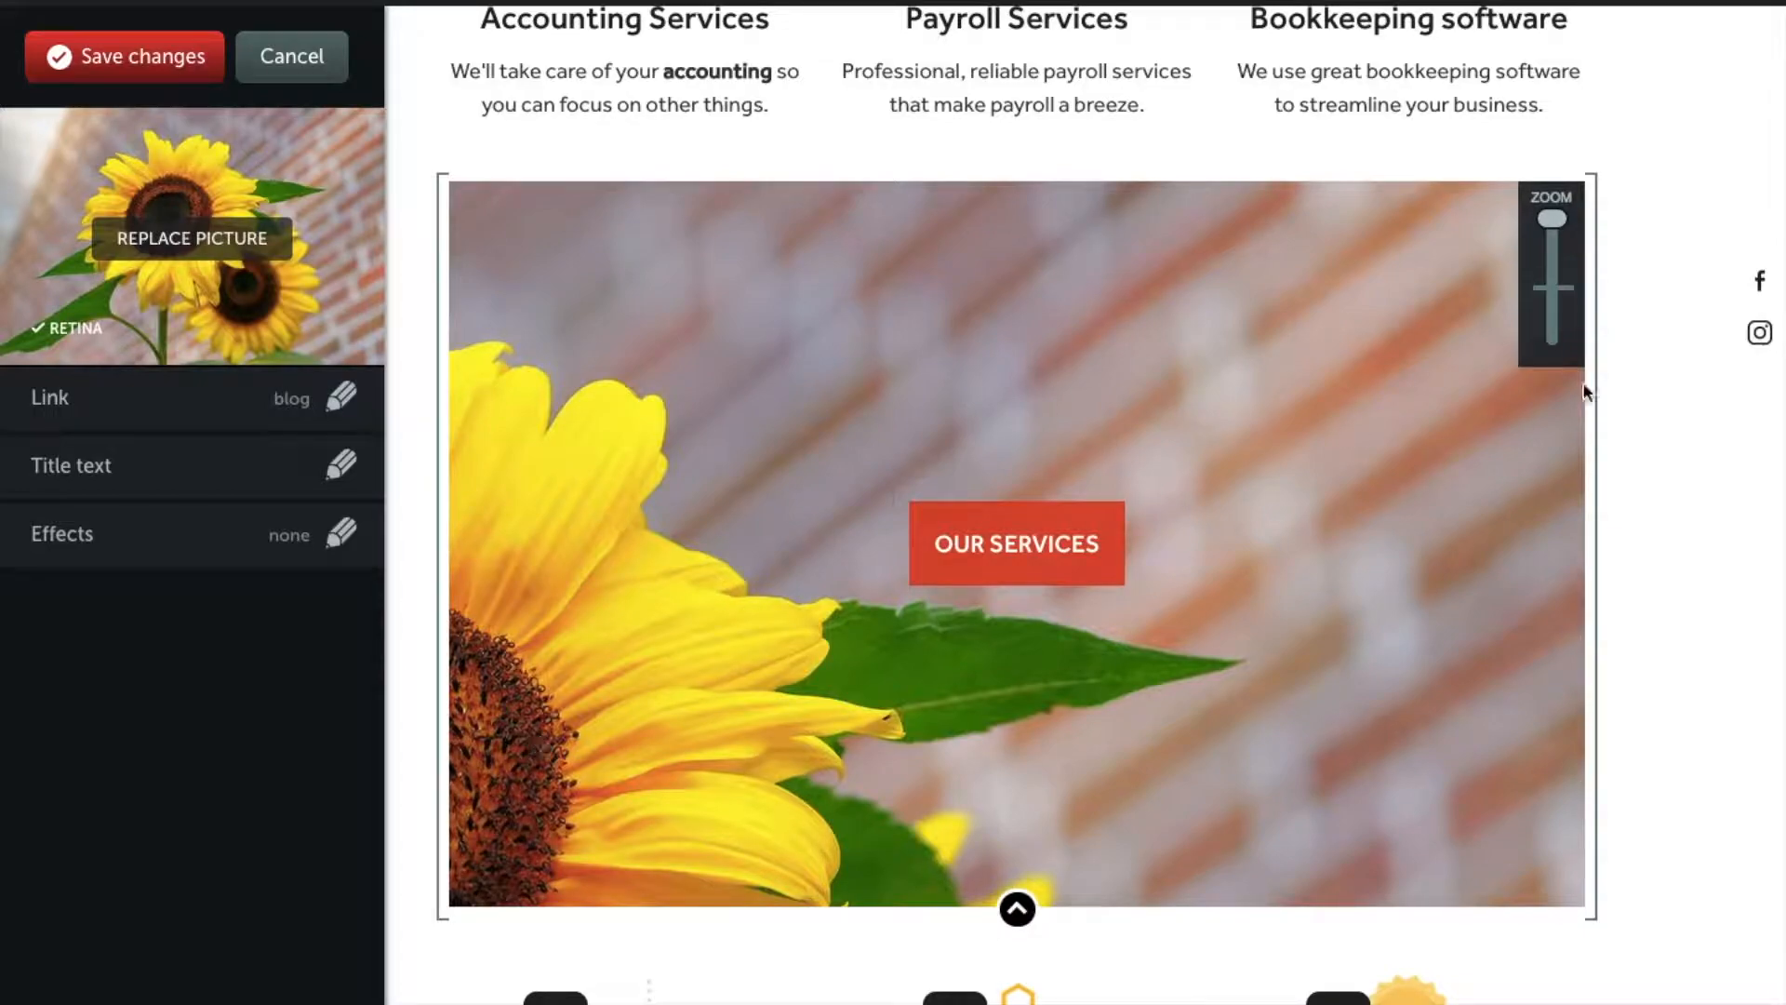
left_click_drag(1186, 651, 1499, 432)
left_click_drag(1552, 221, 1556, 296)
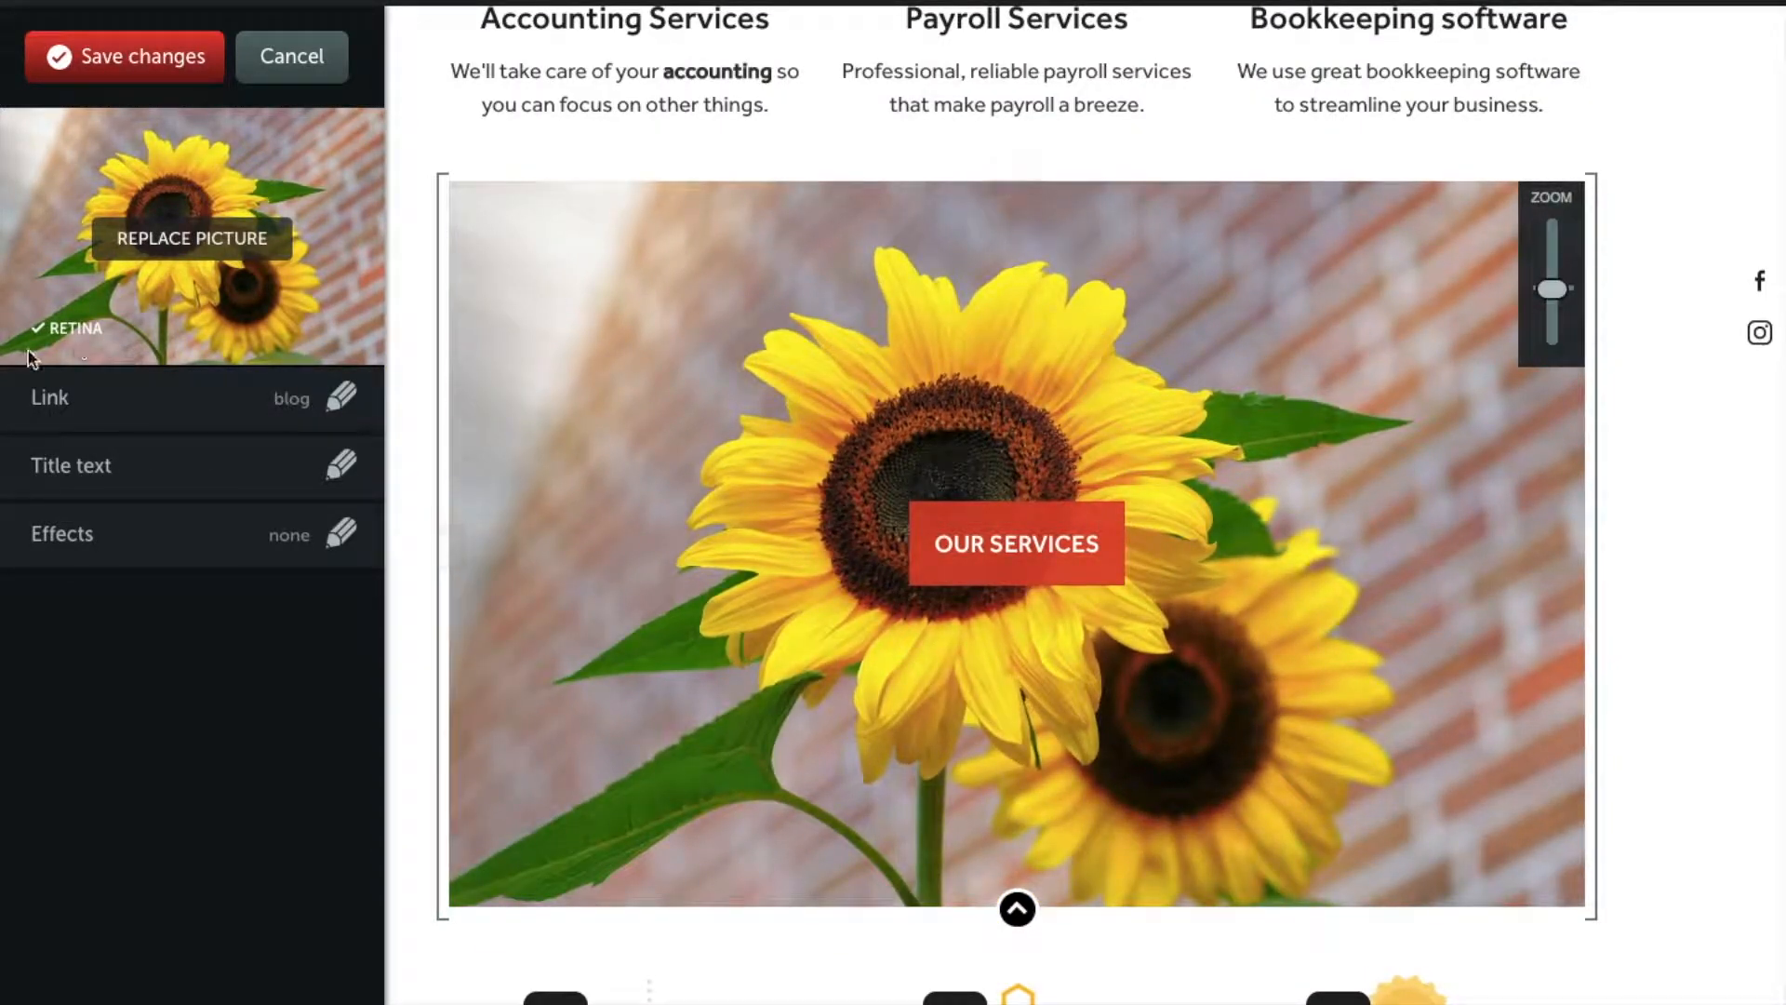
Step: Delete 'OUR' so the banner title reads 'SERVICES'
left_click(219, 480)
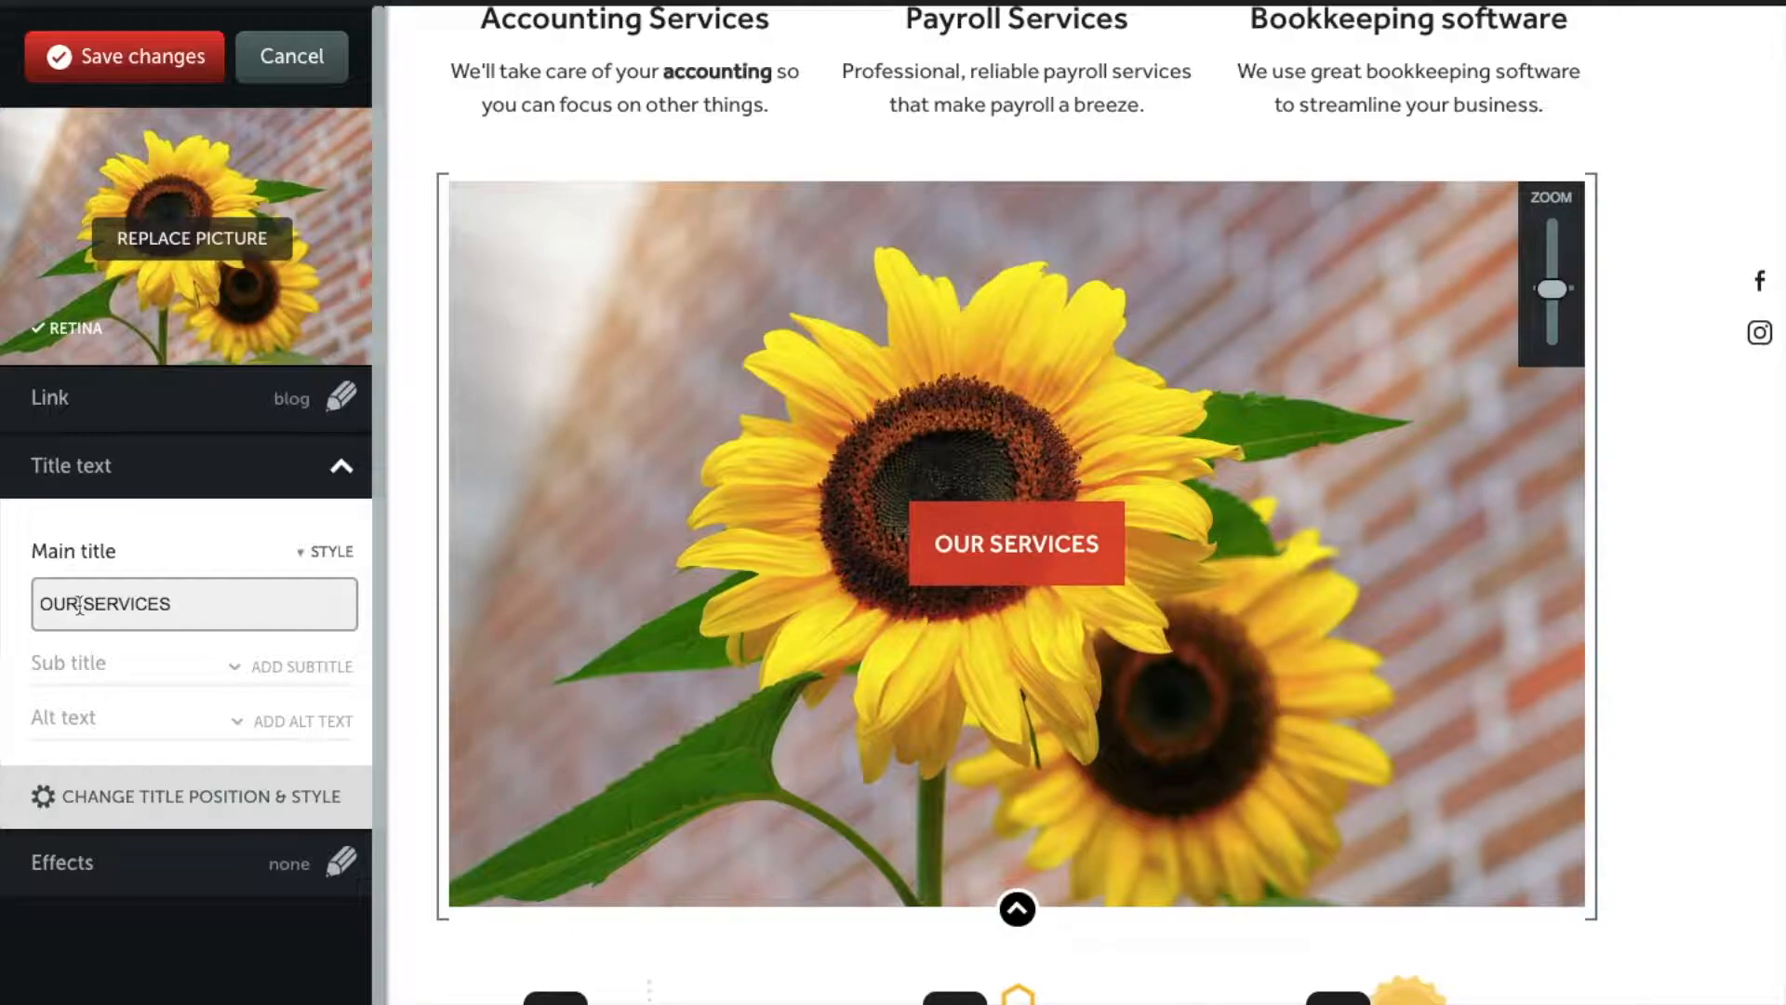
left_click_drag(88, 606, 19, 609)
key("BackSpace")
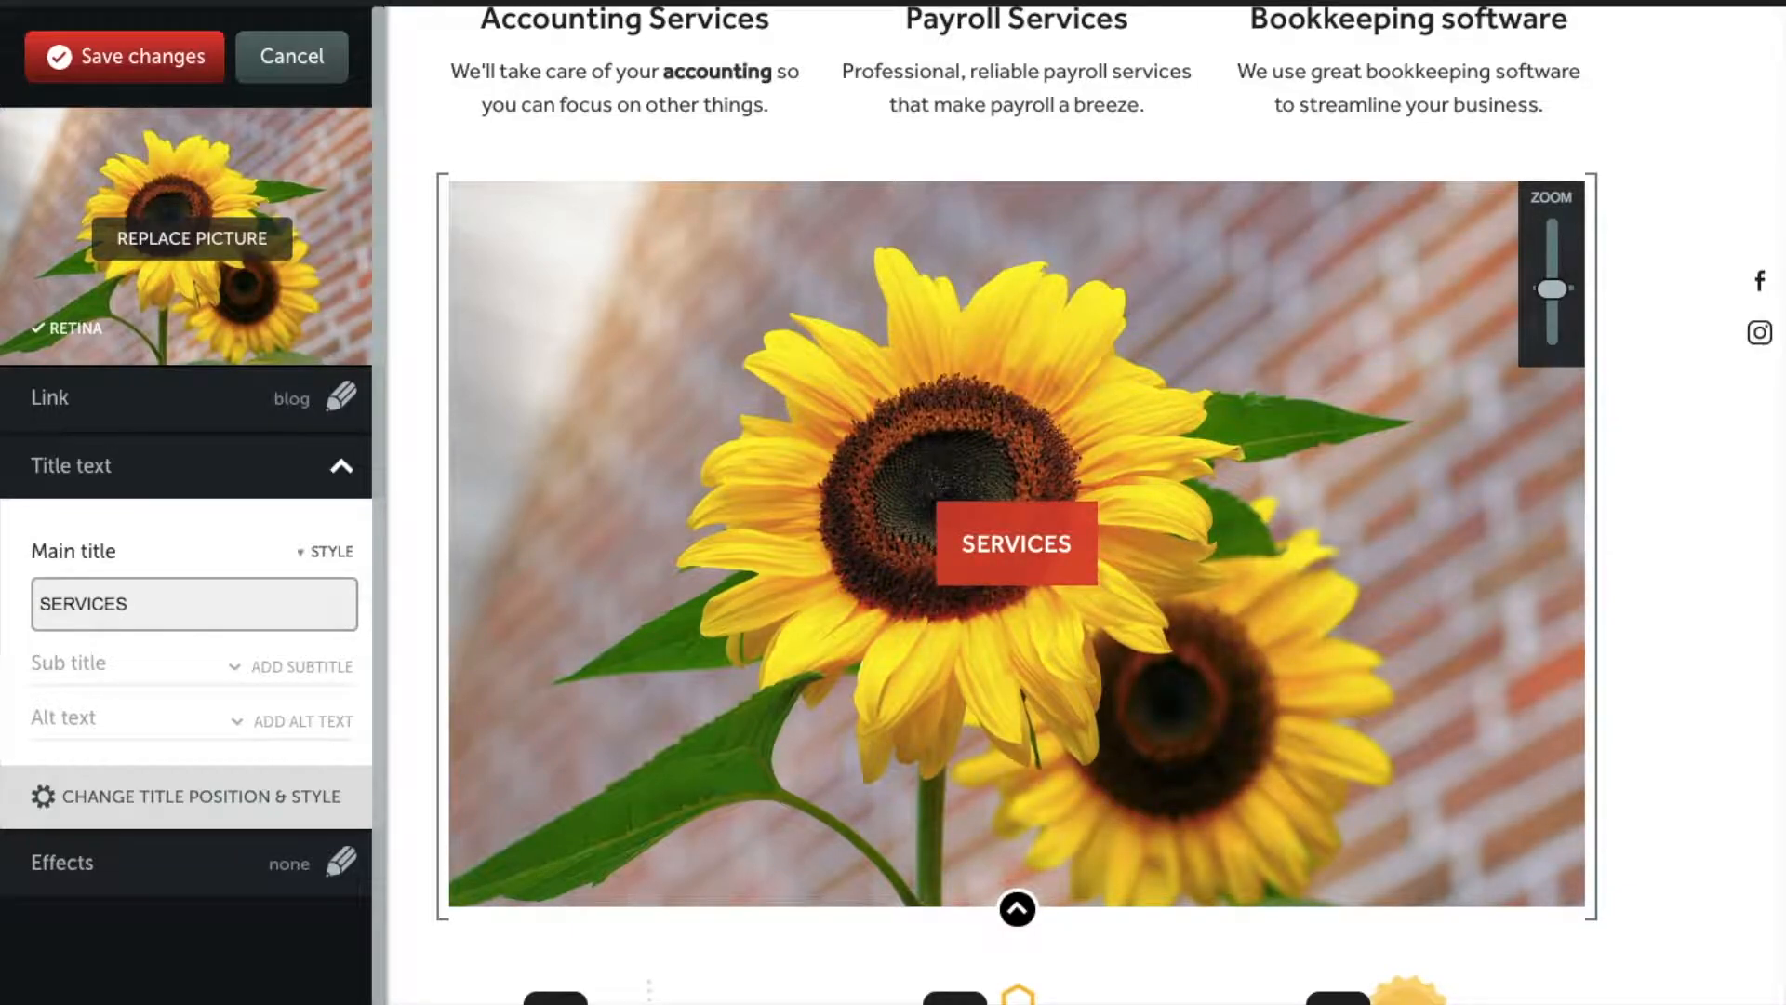
Step: Make the sunflower picture a smaller circle, recentre it, and add a dark overlay and border
left_click(181, 875)
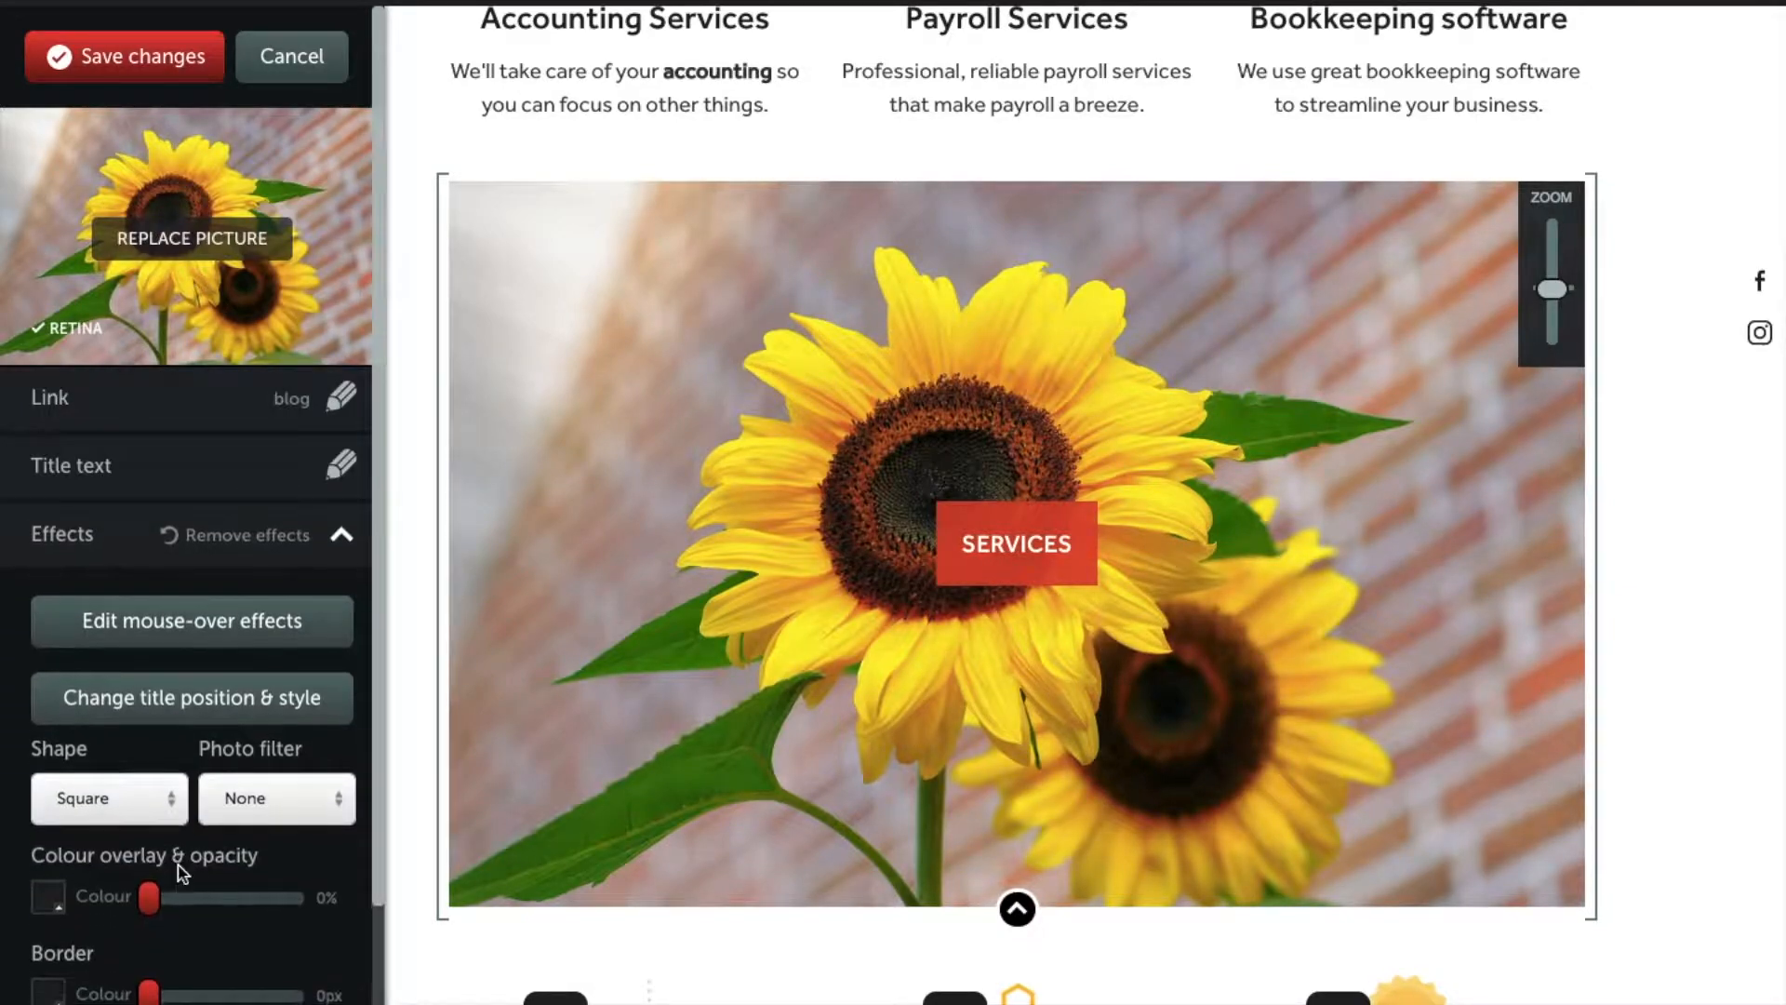
left_click(149, 815)
left_click(135, 884)
left_click(128, 797)
left_click(115, 923)
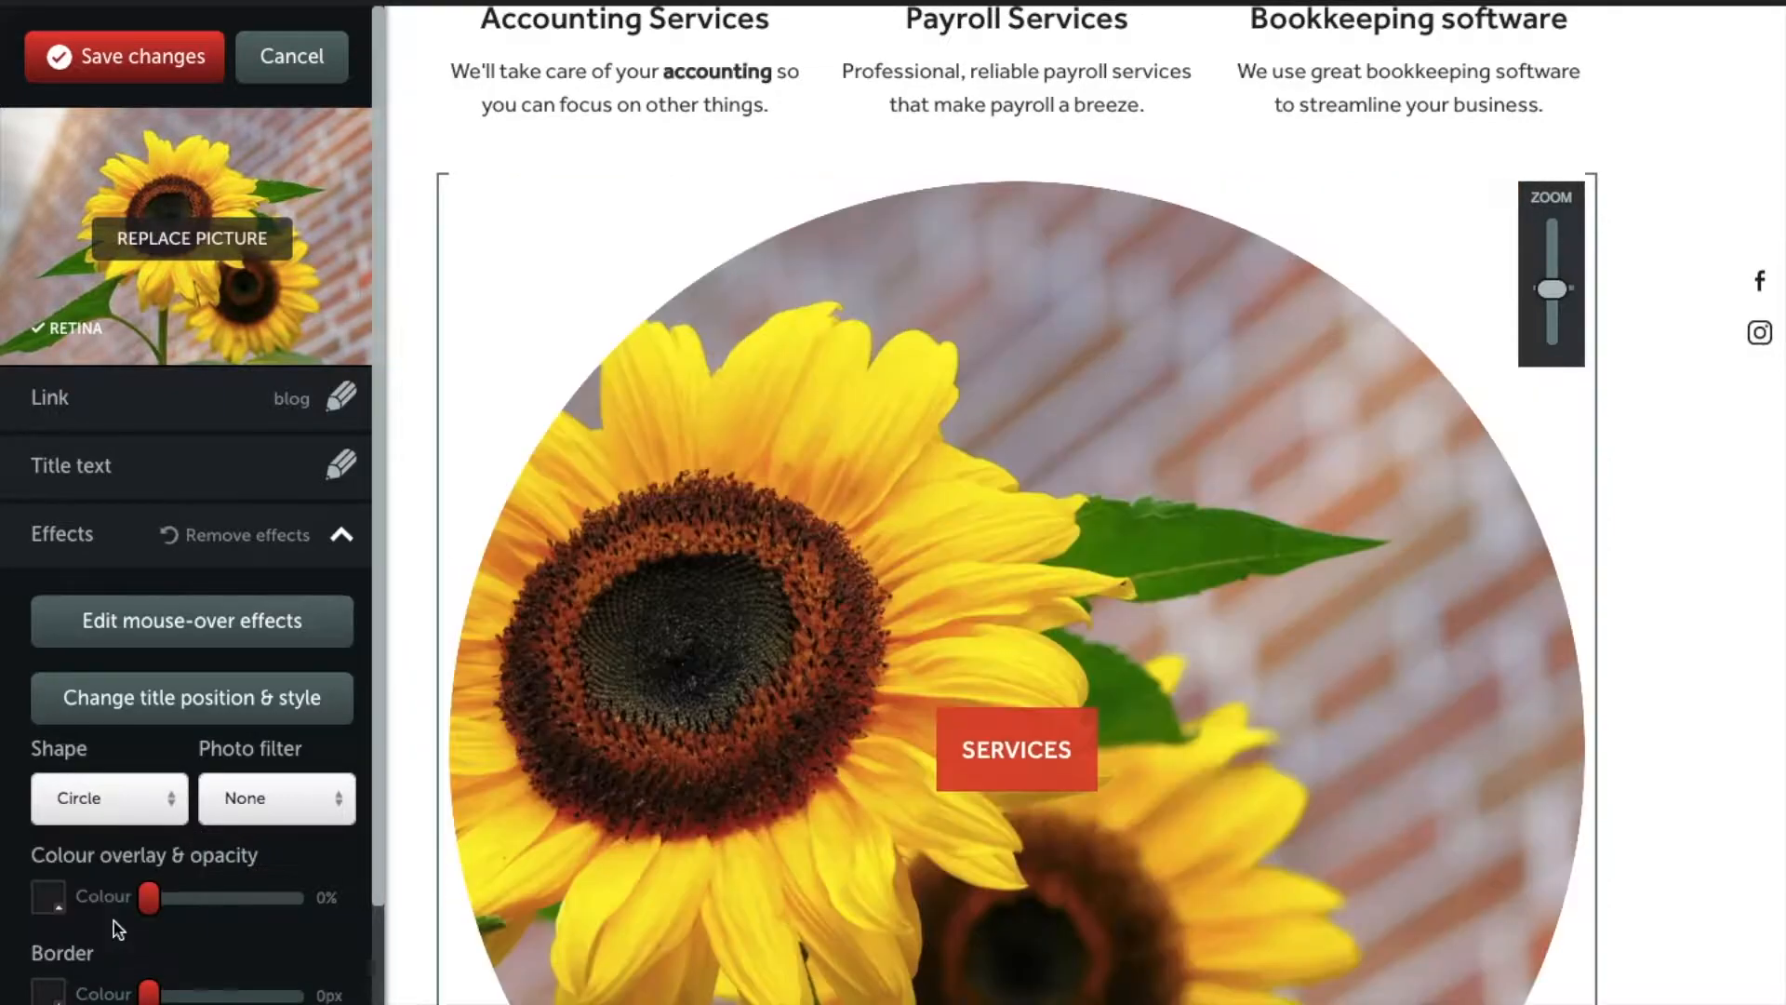
scroll(1403, 618, "down", 3)
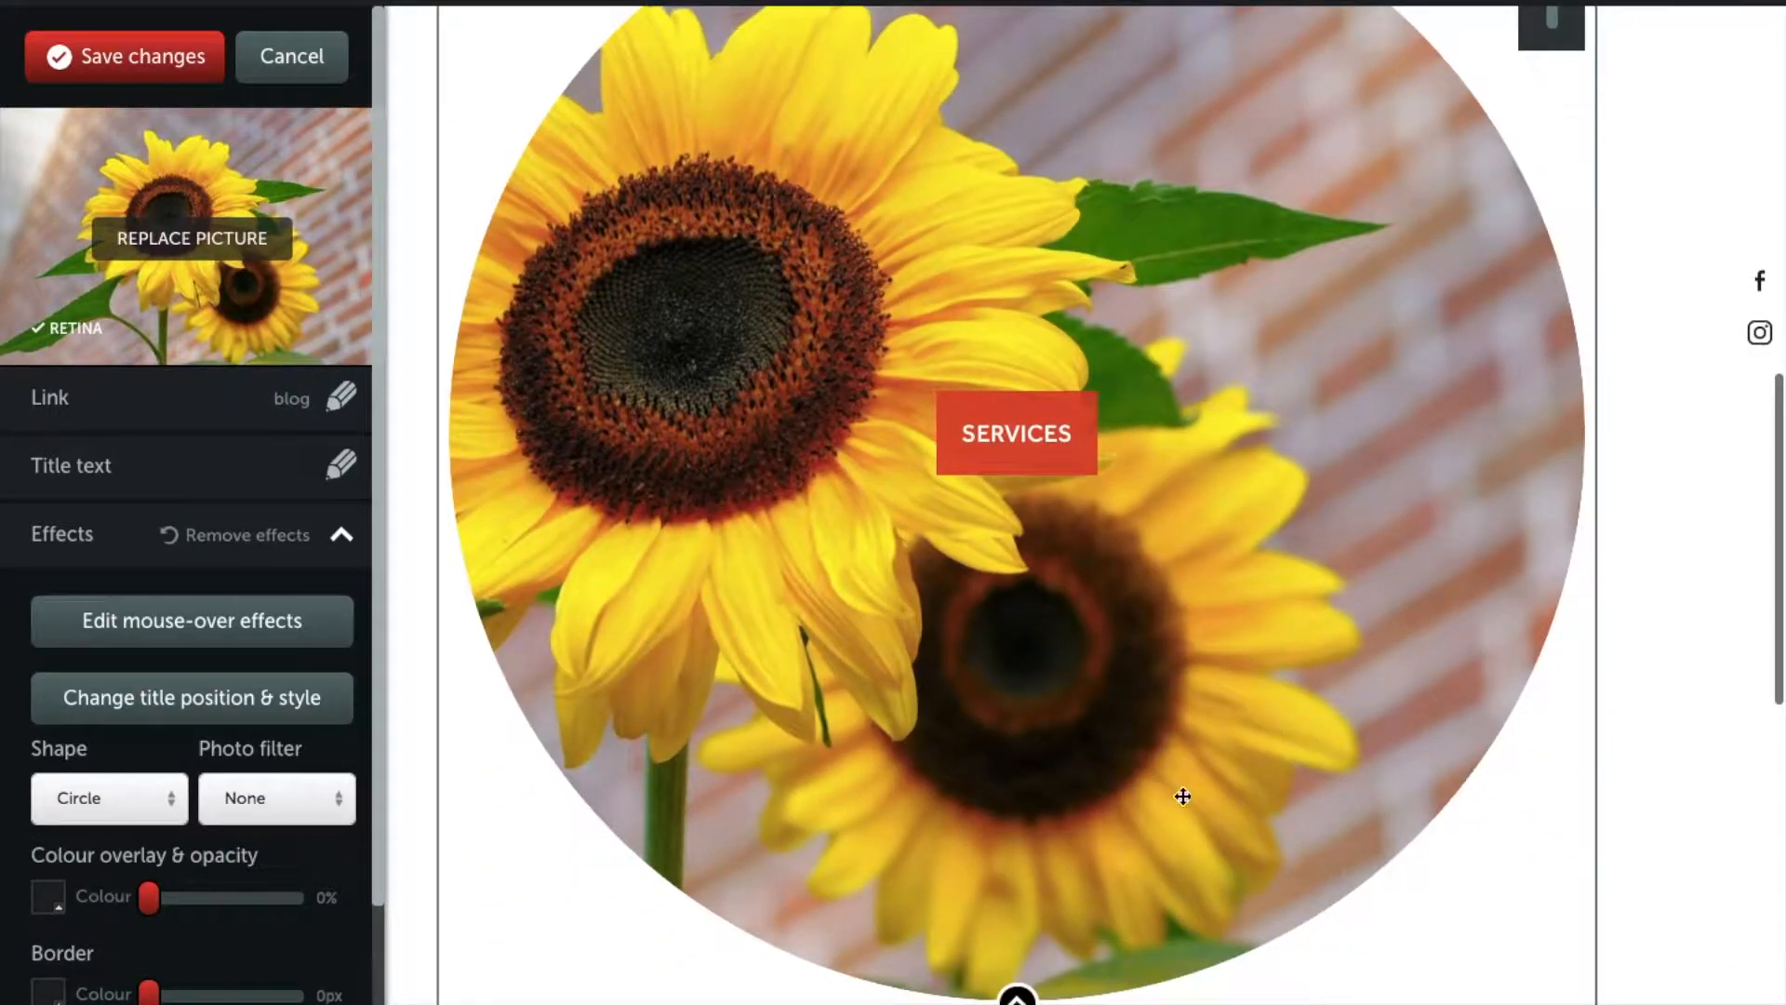
left_click_drag(1023, 1000, 1065, 499)
scroll(1494, 351, "up", 2)
left_click_drag(917, 471, 1228, 390)
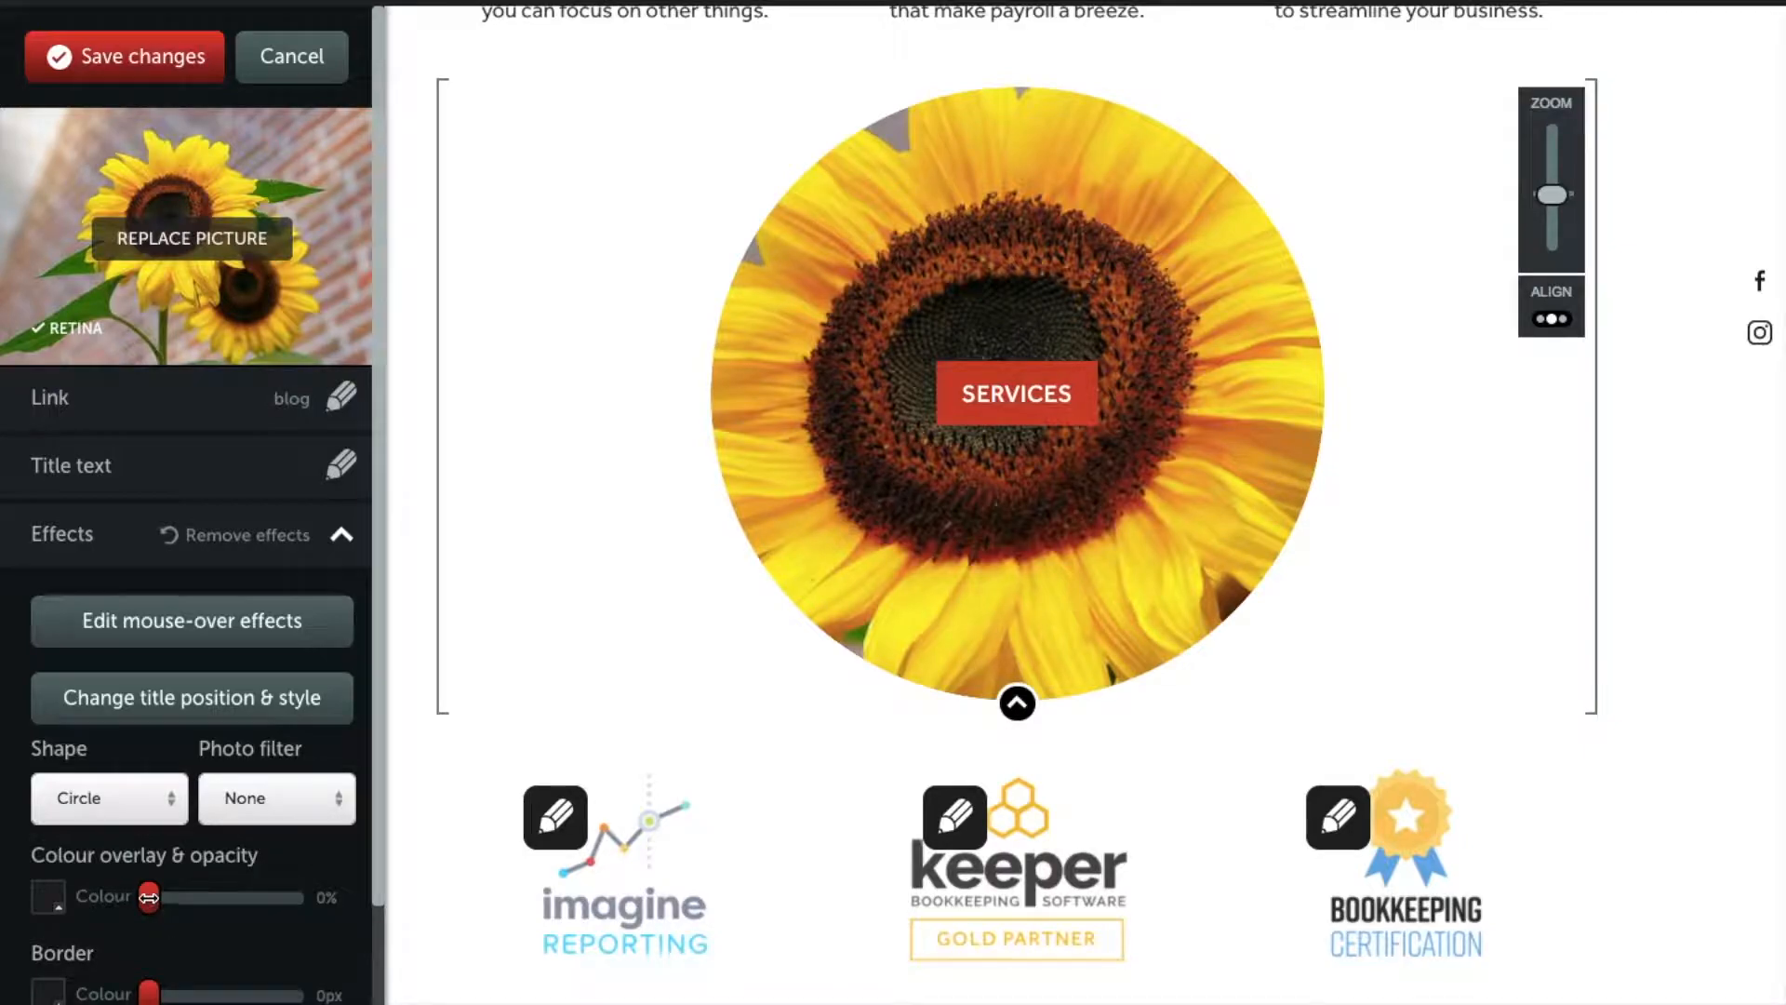
left_click_drag(149, 896, 265, 899)
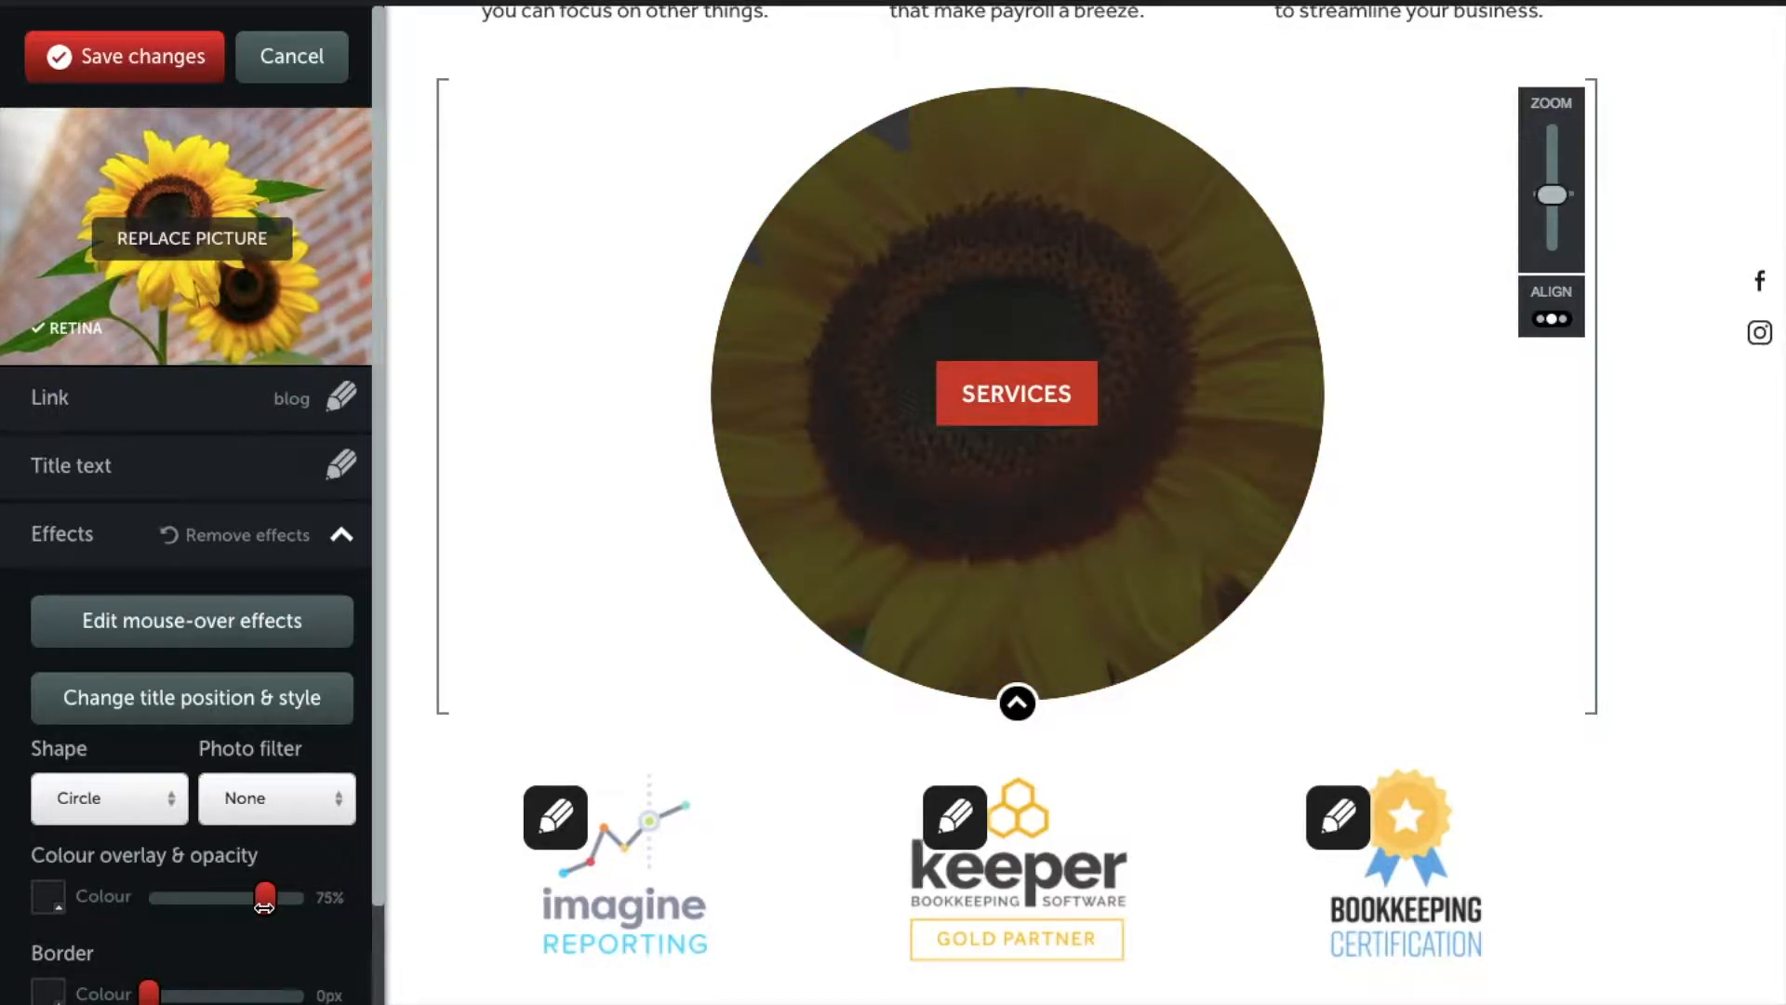
left_click_drag(149, 994, 104, 997)
Step: Cancel the sunflower edits, add a 3 Column stack, and open its first column's block chooser
left_click(304, 75)
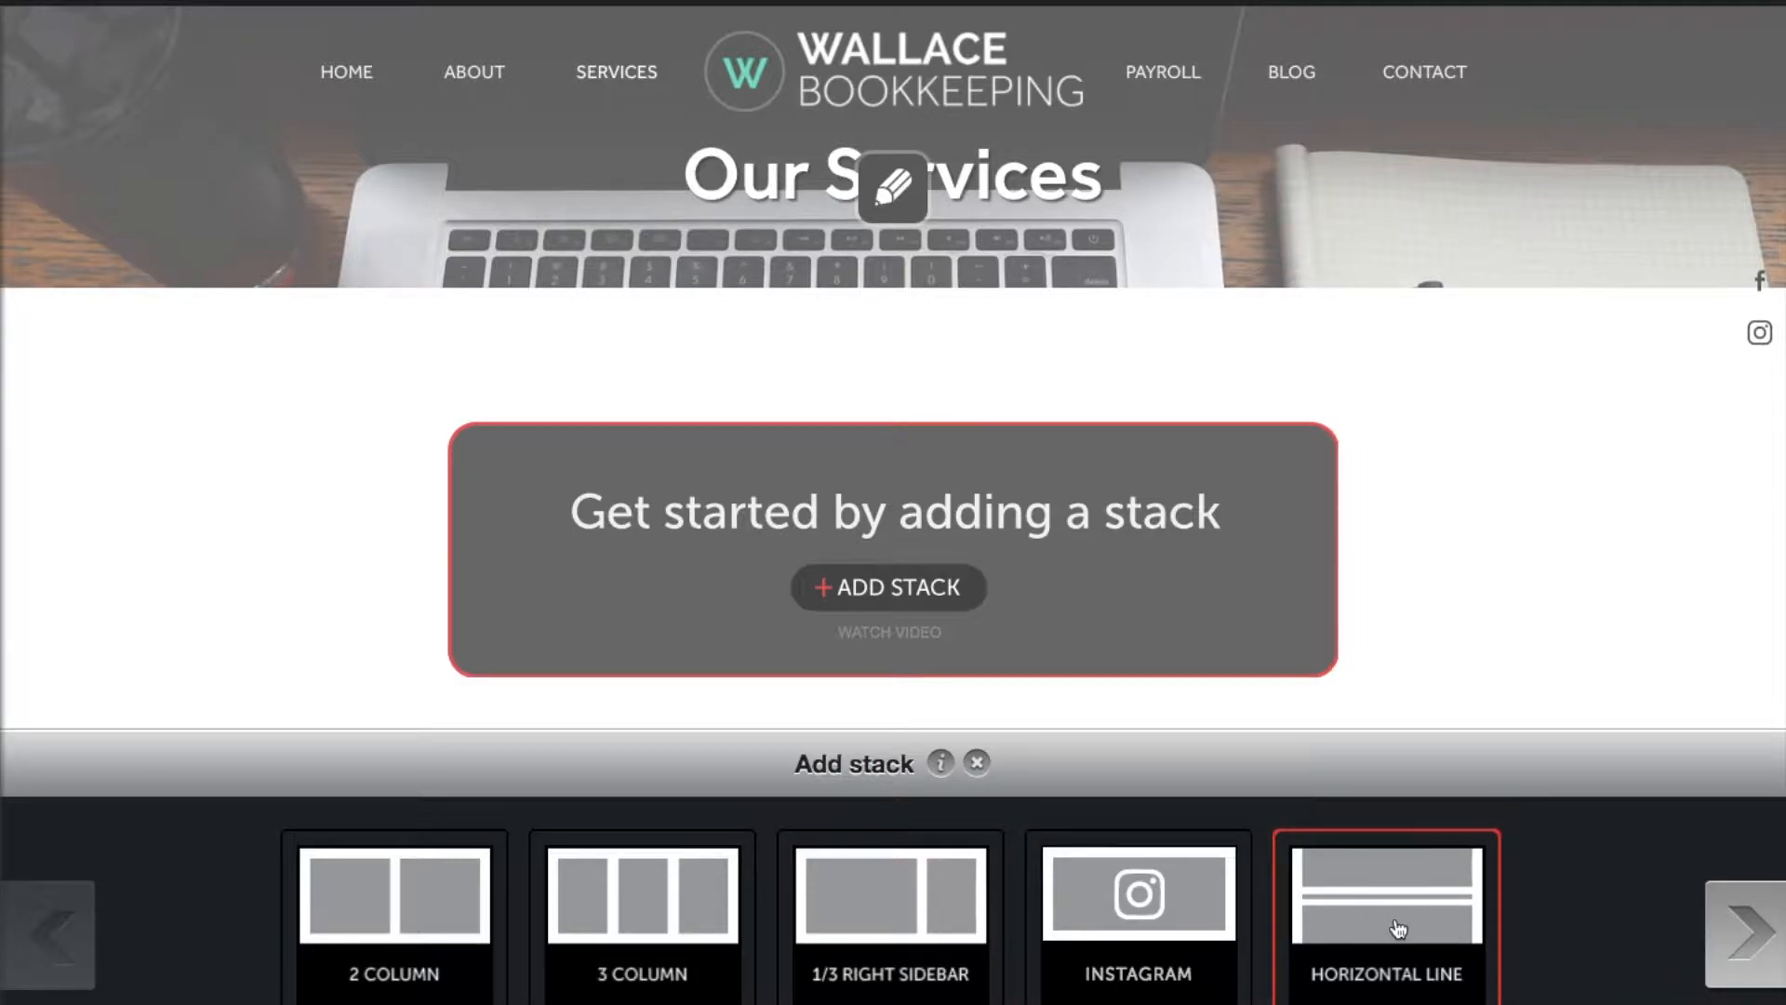
left_click(1738, 932)
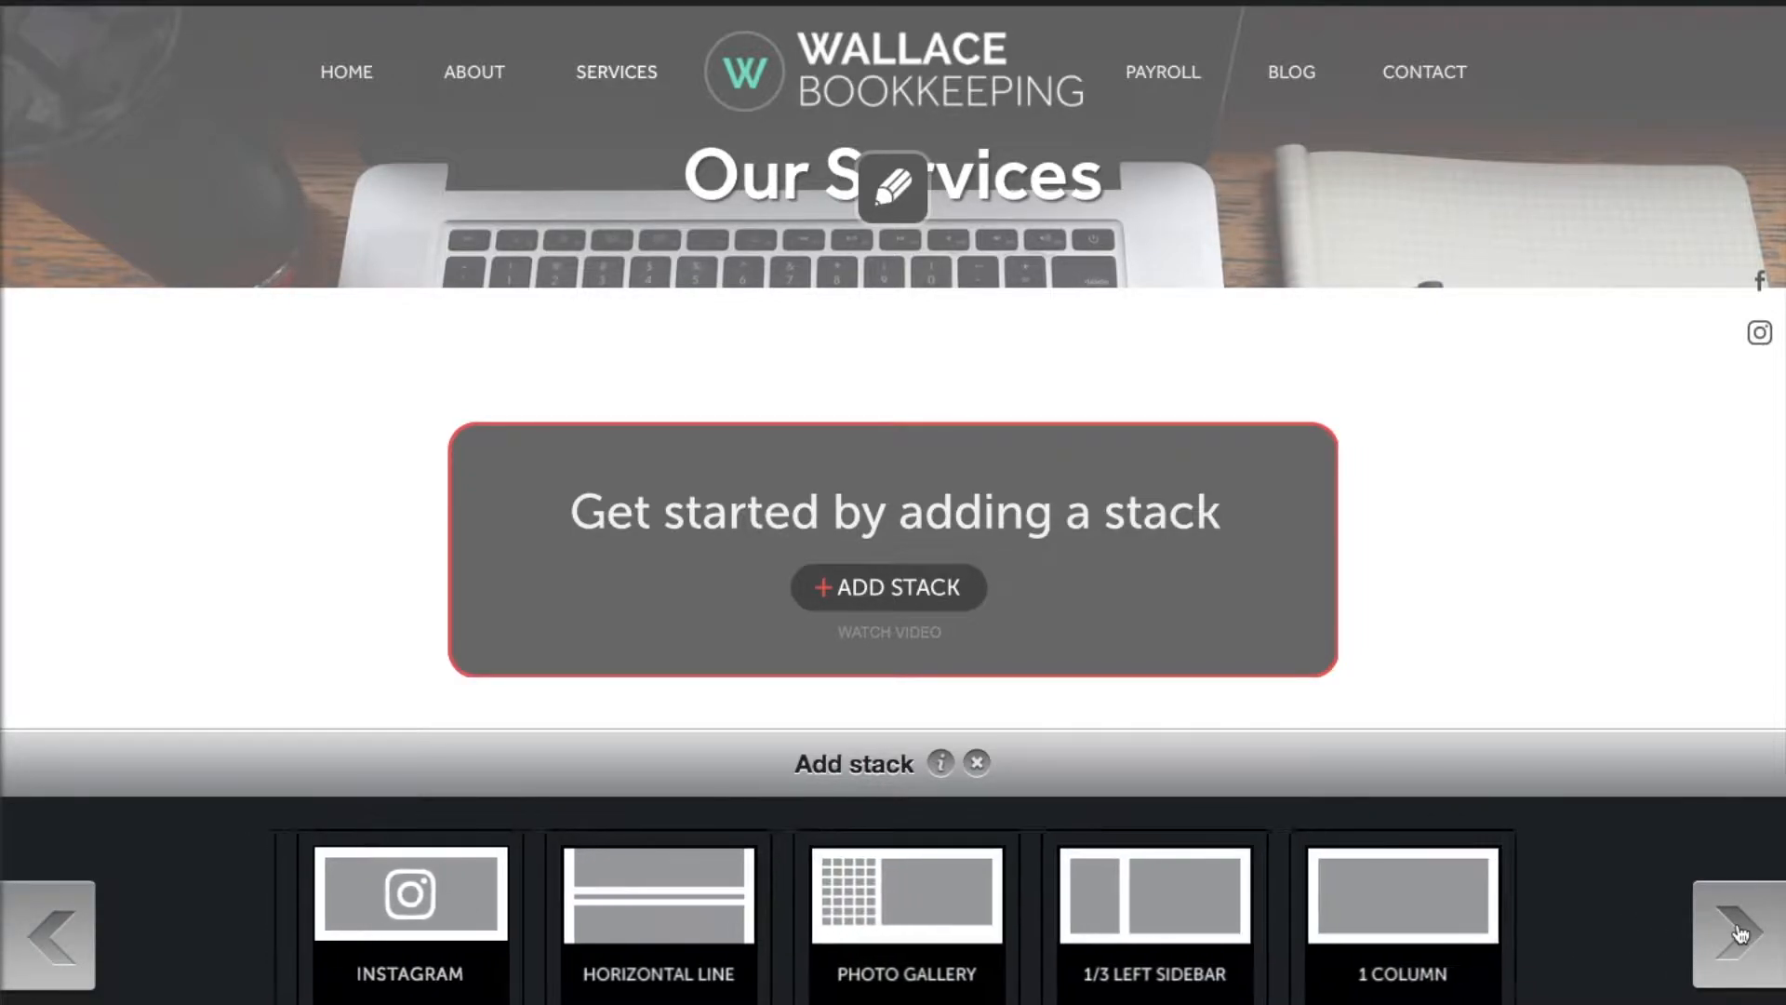
left_click(1738, 933)
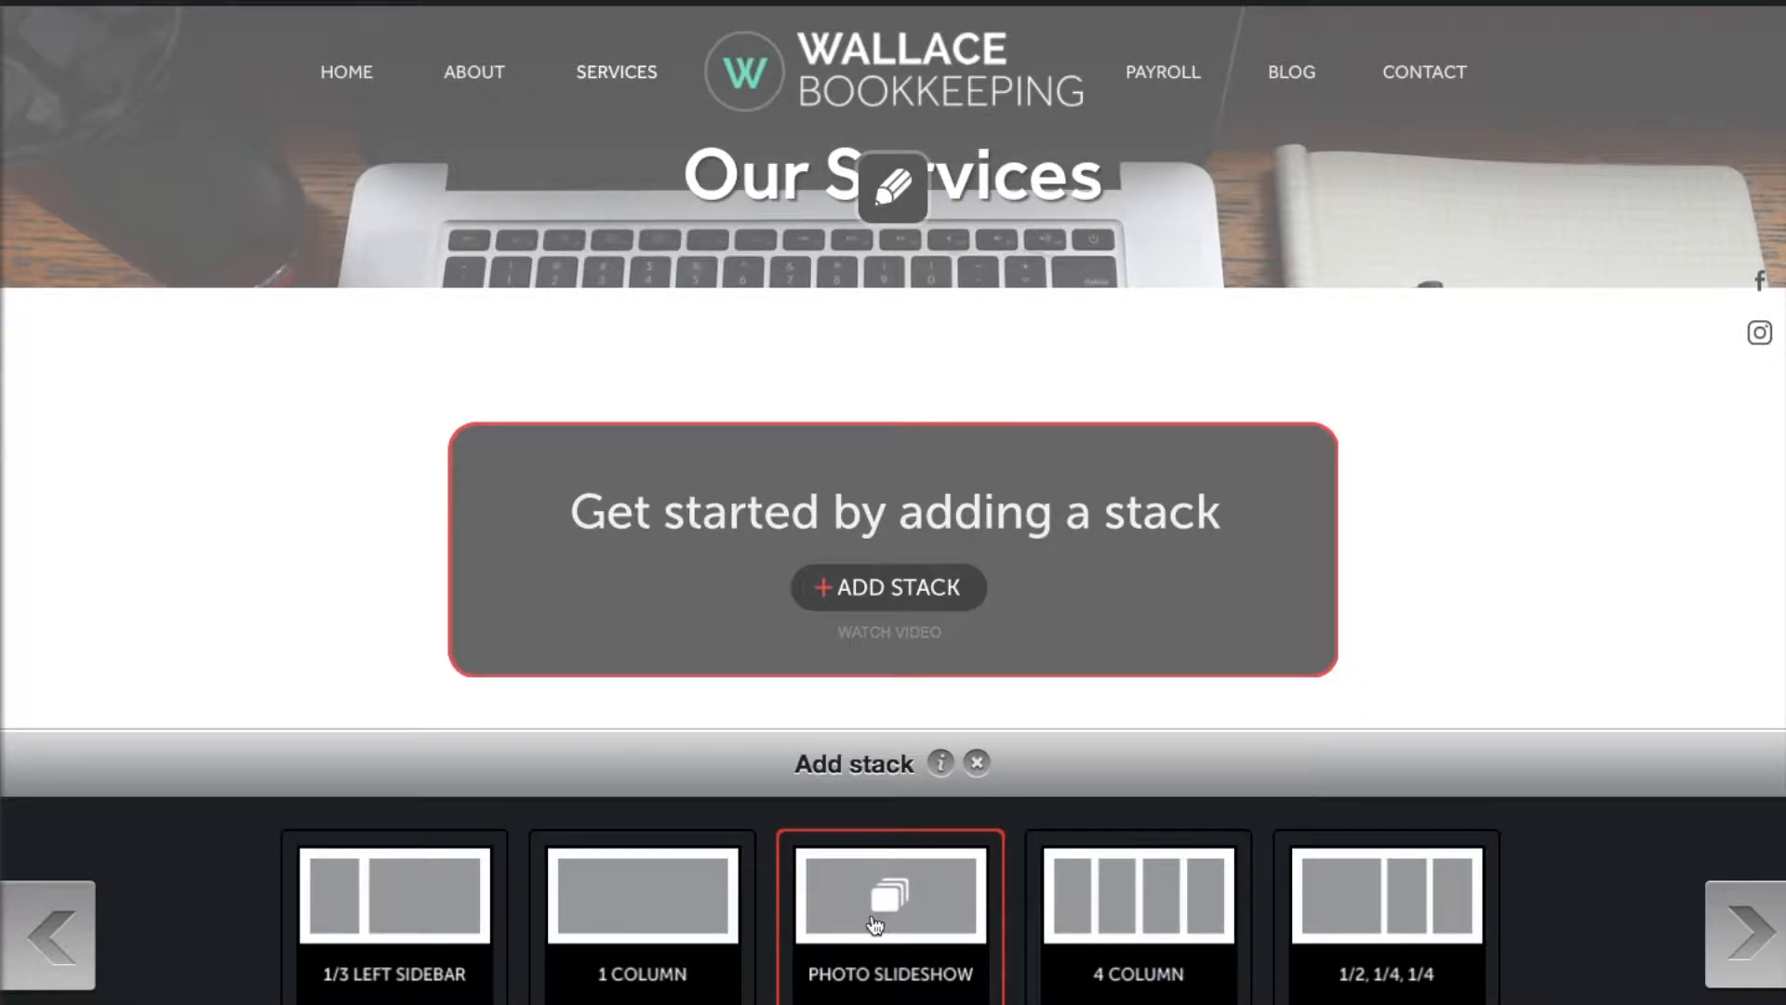
left_click(1743, 931)
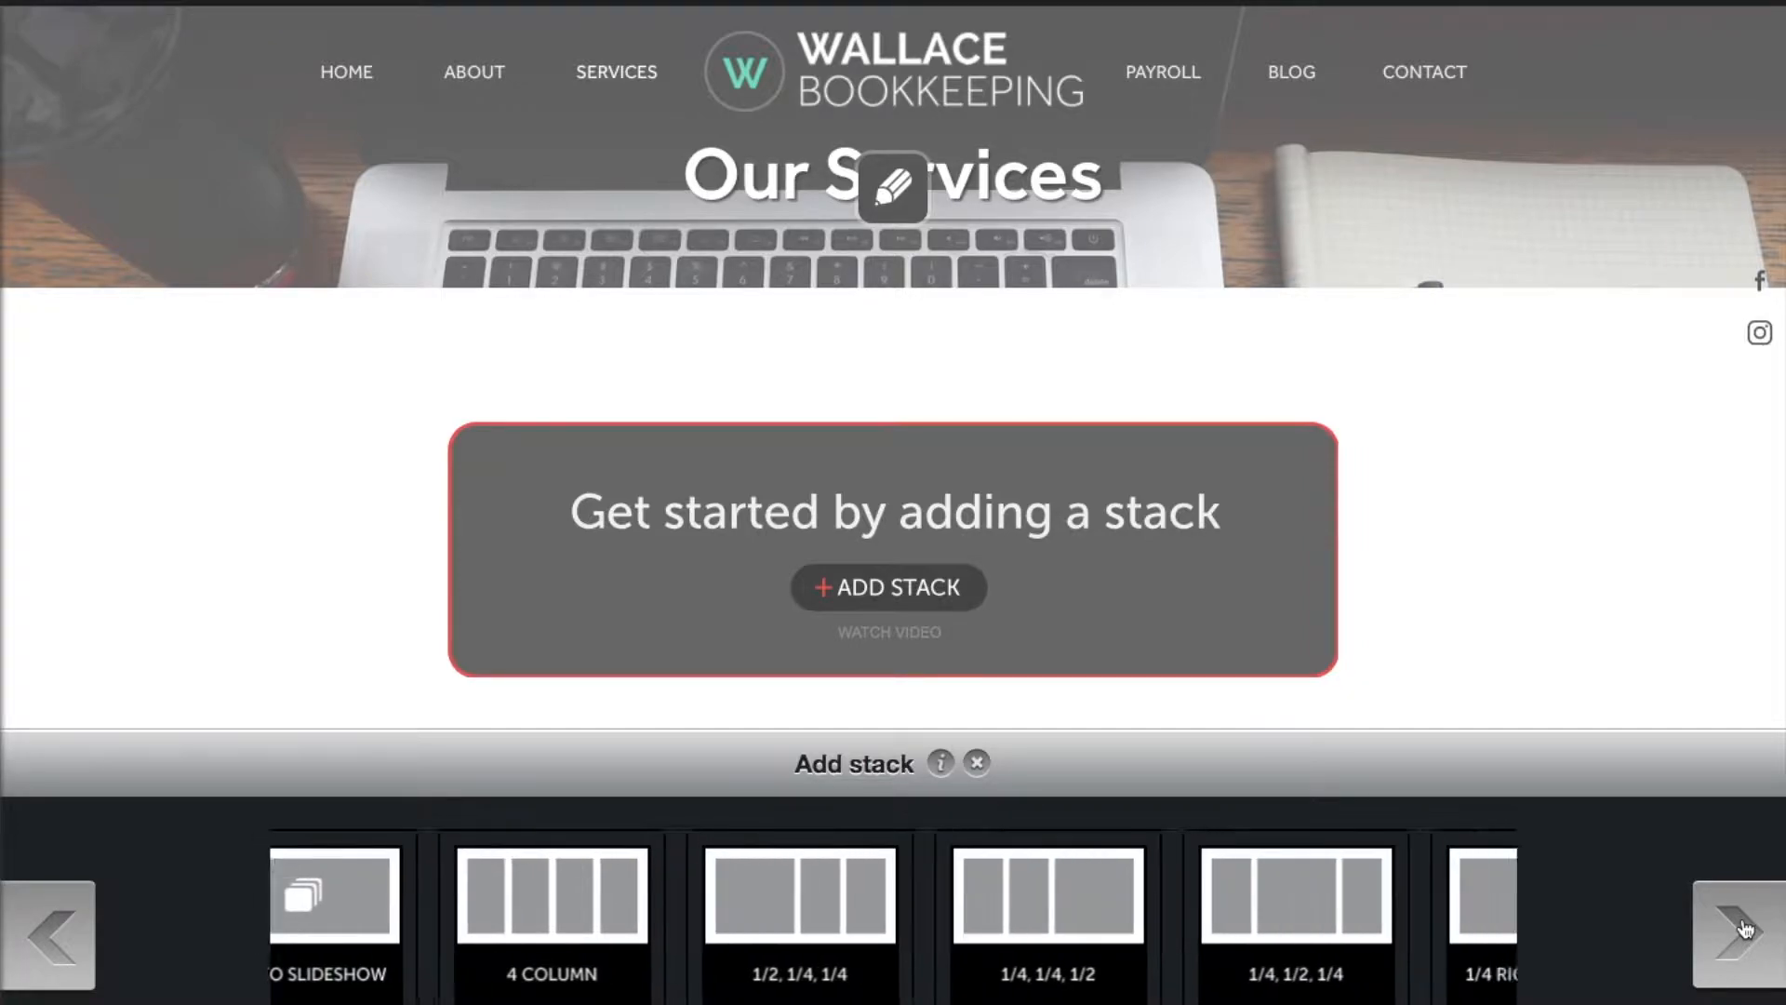
left_click(60, 936)
left_click(60, 936)
left_click(58, 933)
left_click(56, 930)
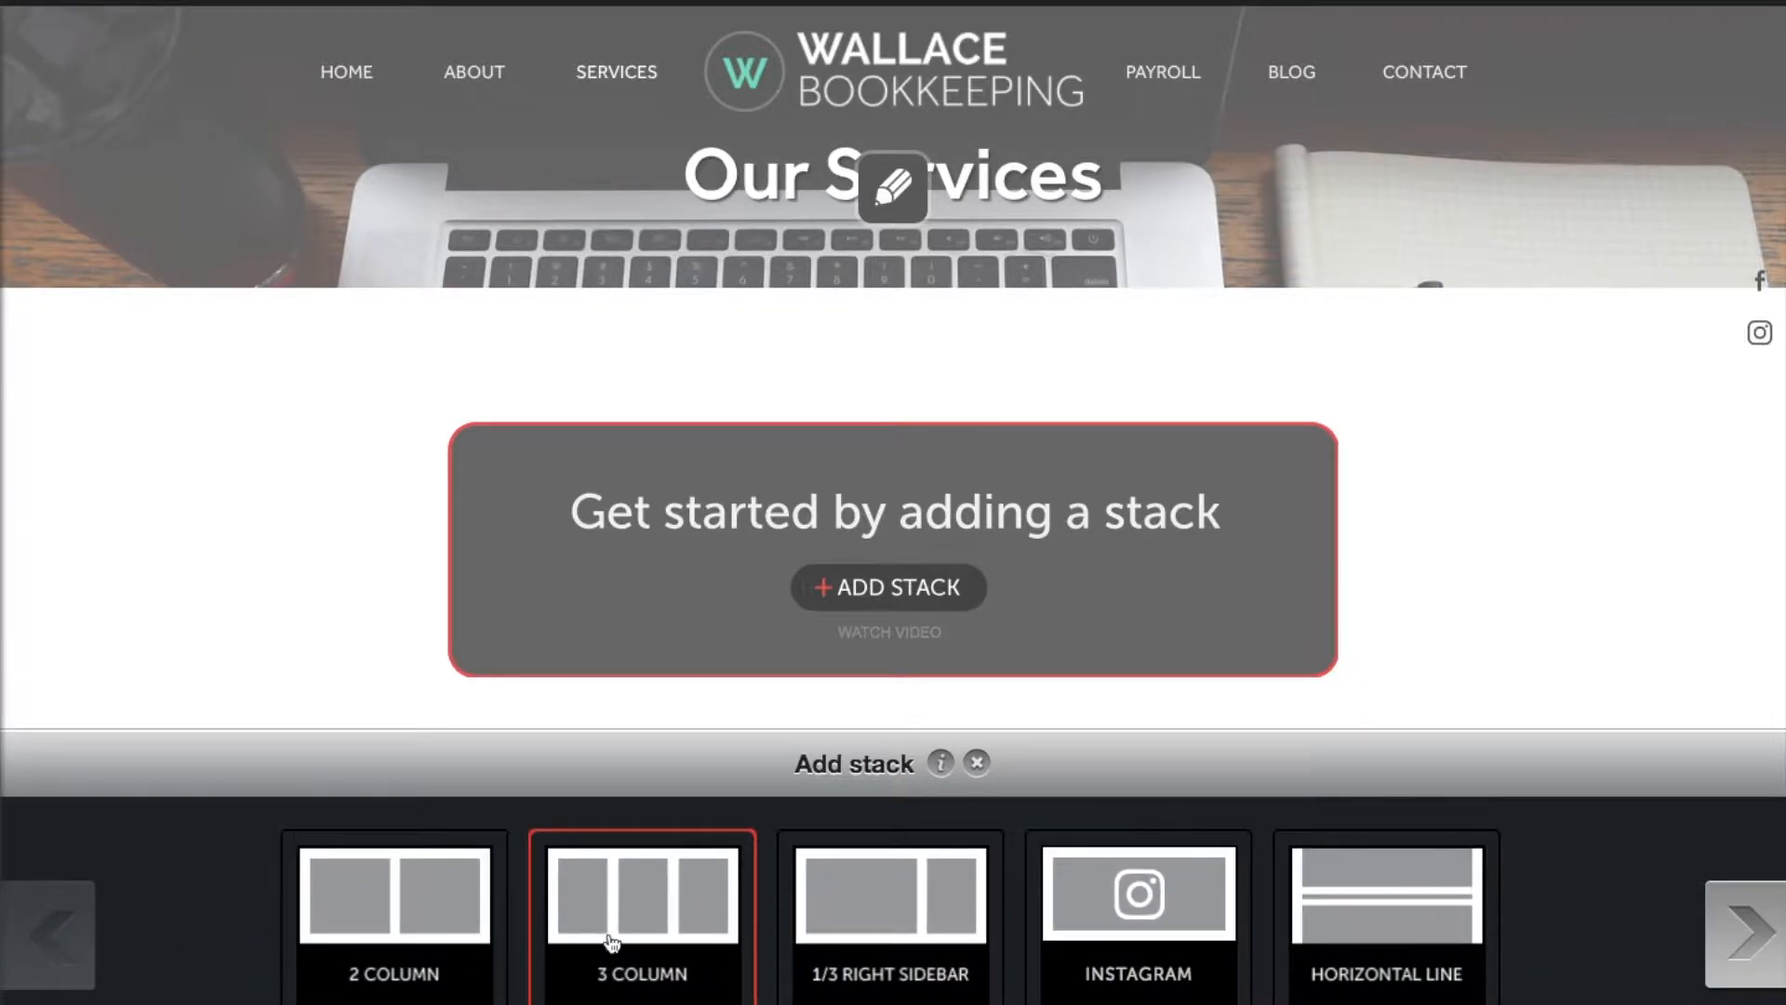
left_click(612, 942)
left_click(532, 253)
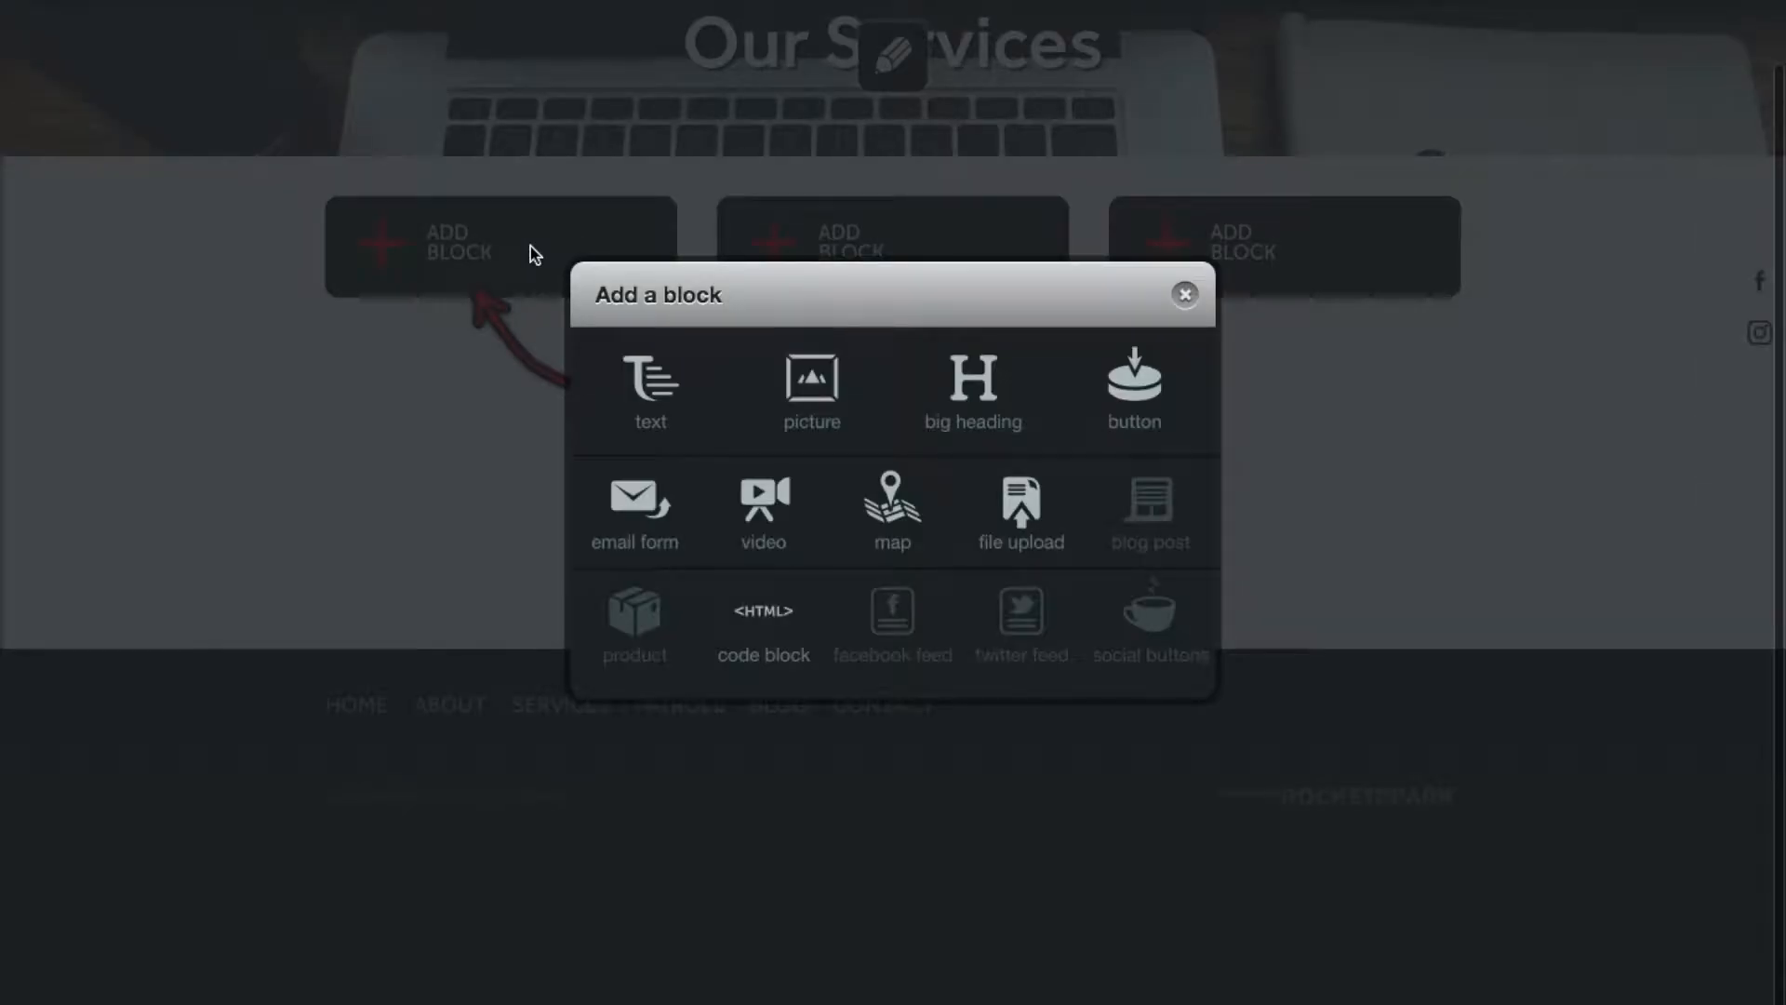
Step: Fill the first column with a text block reading 'This is a heading' over 'This is paragraph text.'
left_click(666, 389)
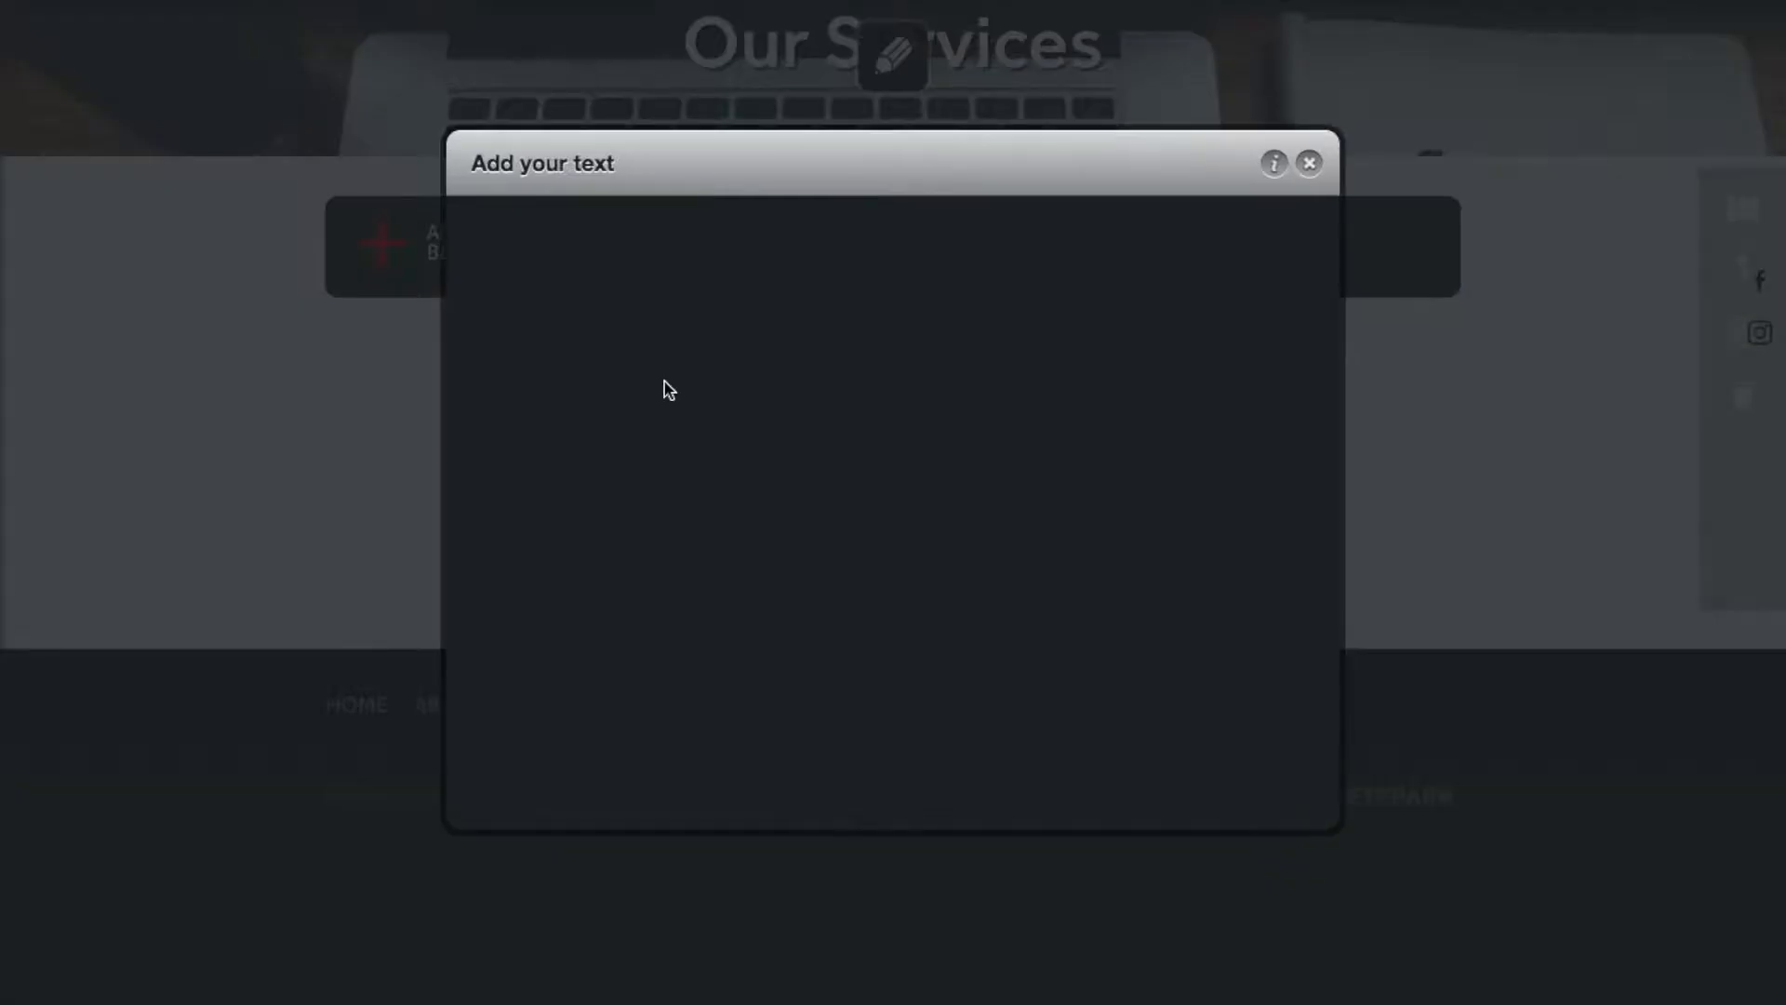
left_click(617, 298)
type("This")
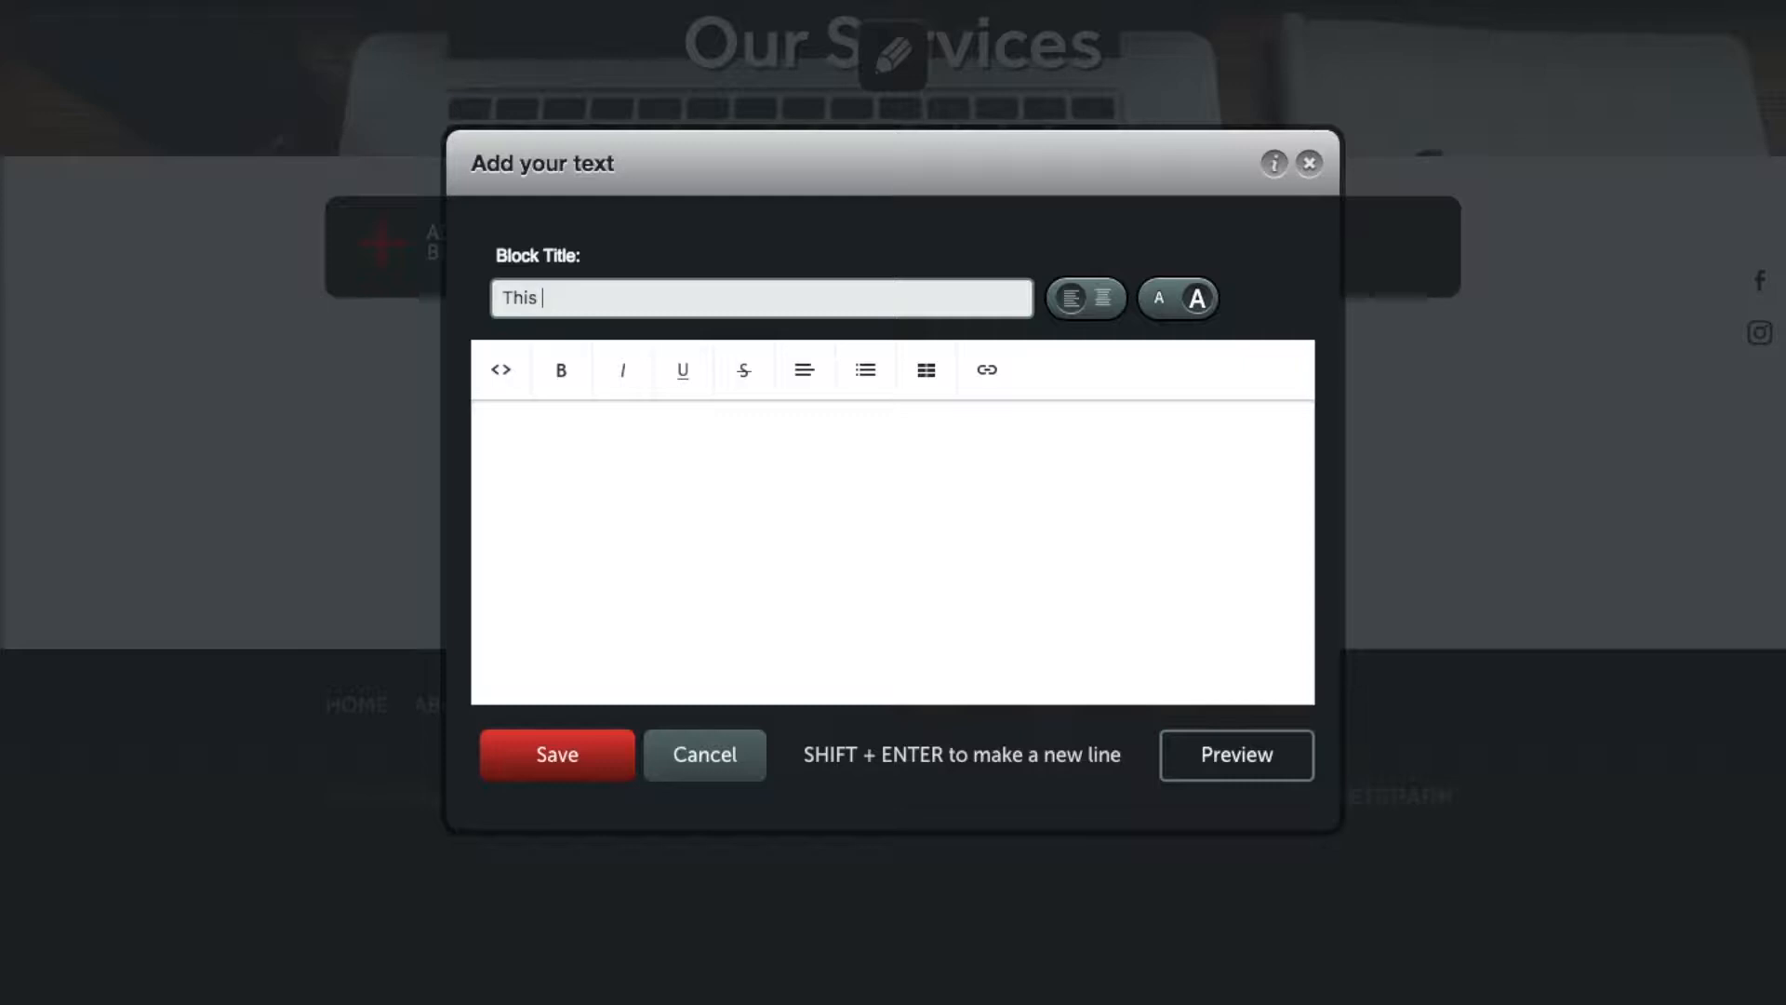
type(" is a heading")
type("This is paragraph text.")
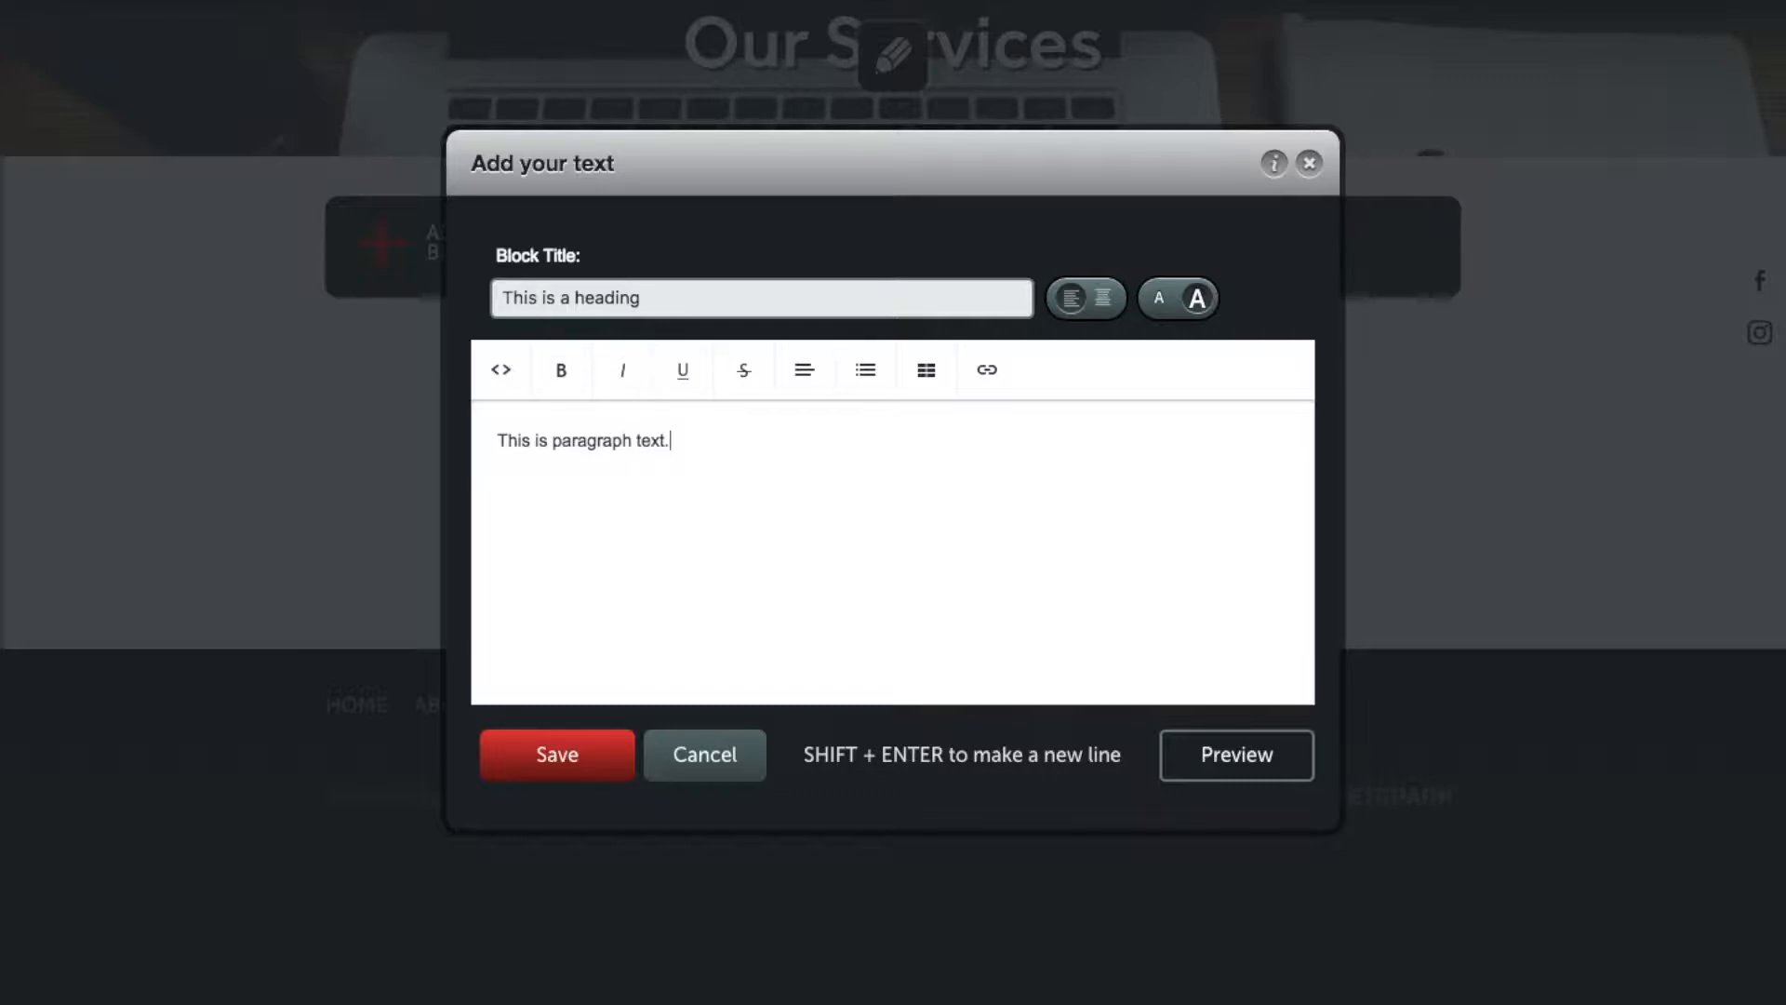
left_click(582, 764)
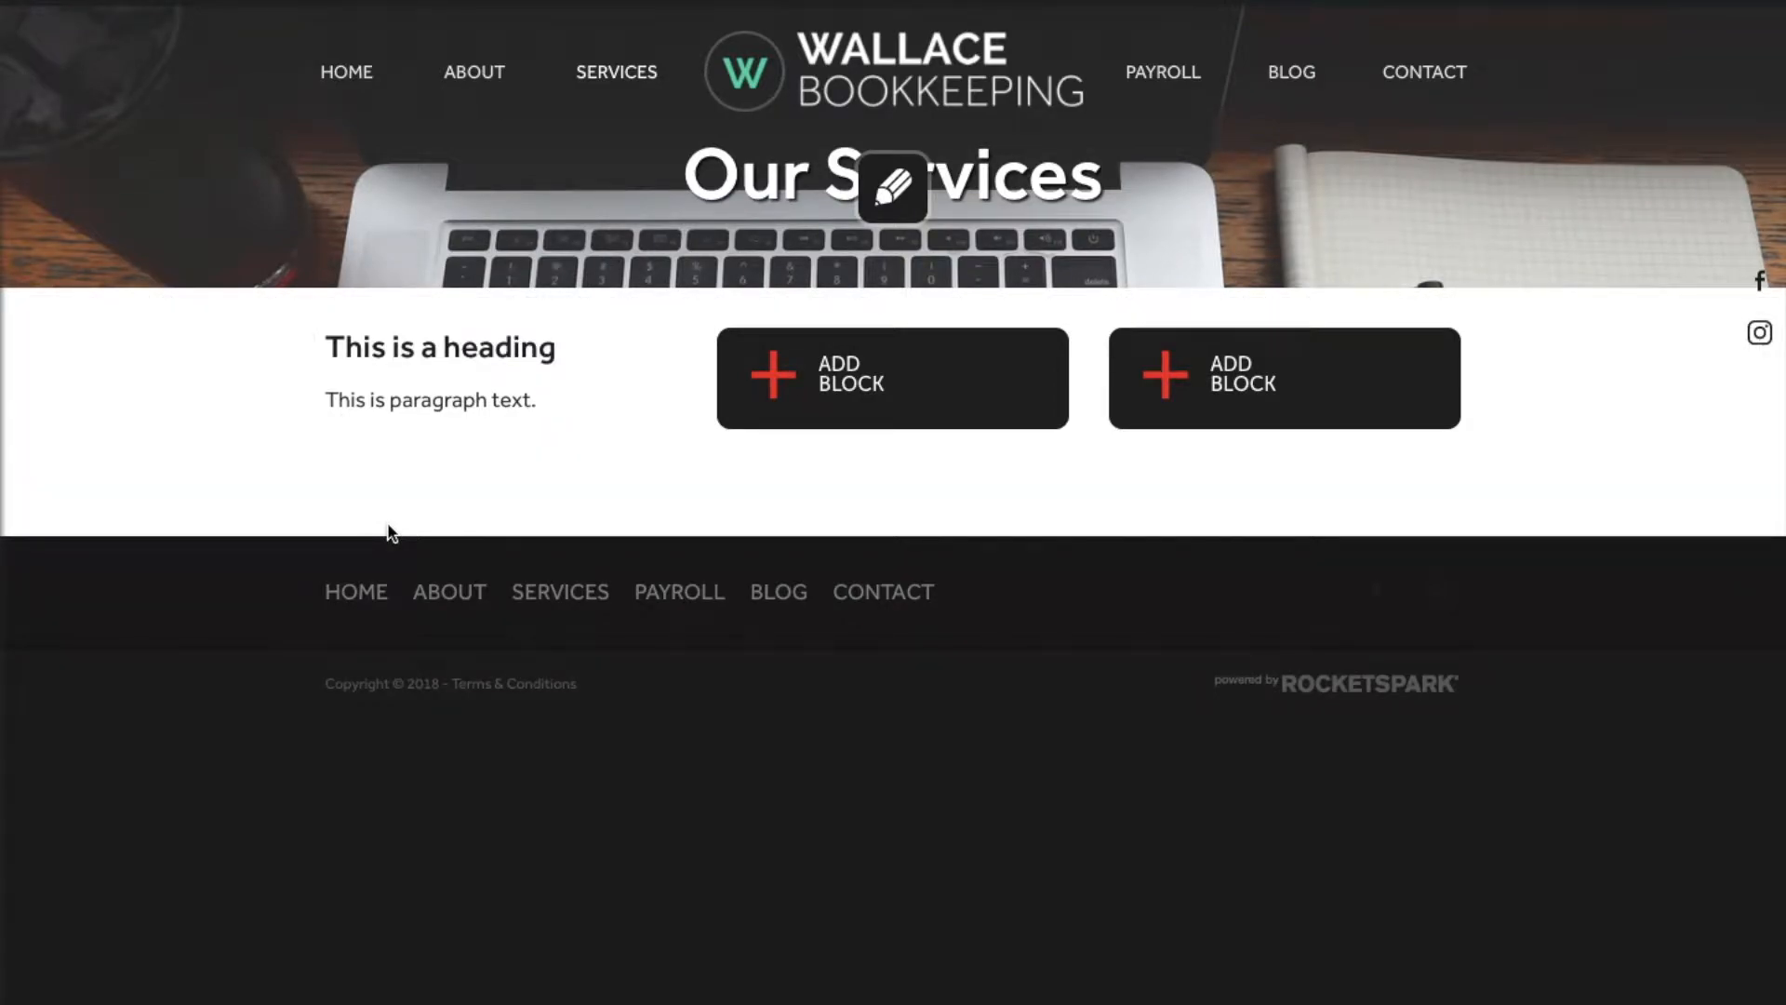
left_click(878, 401)
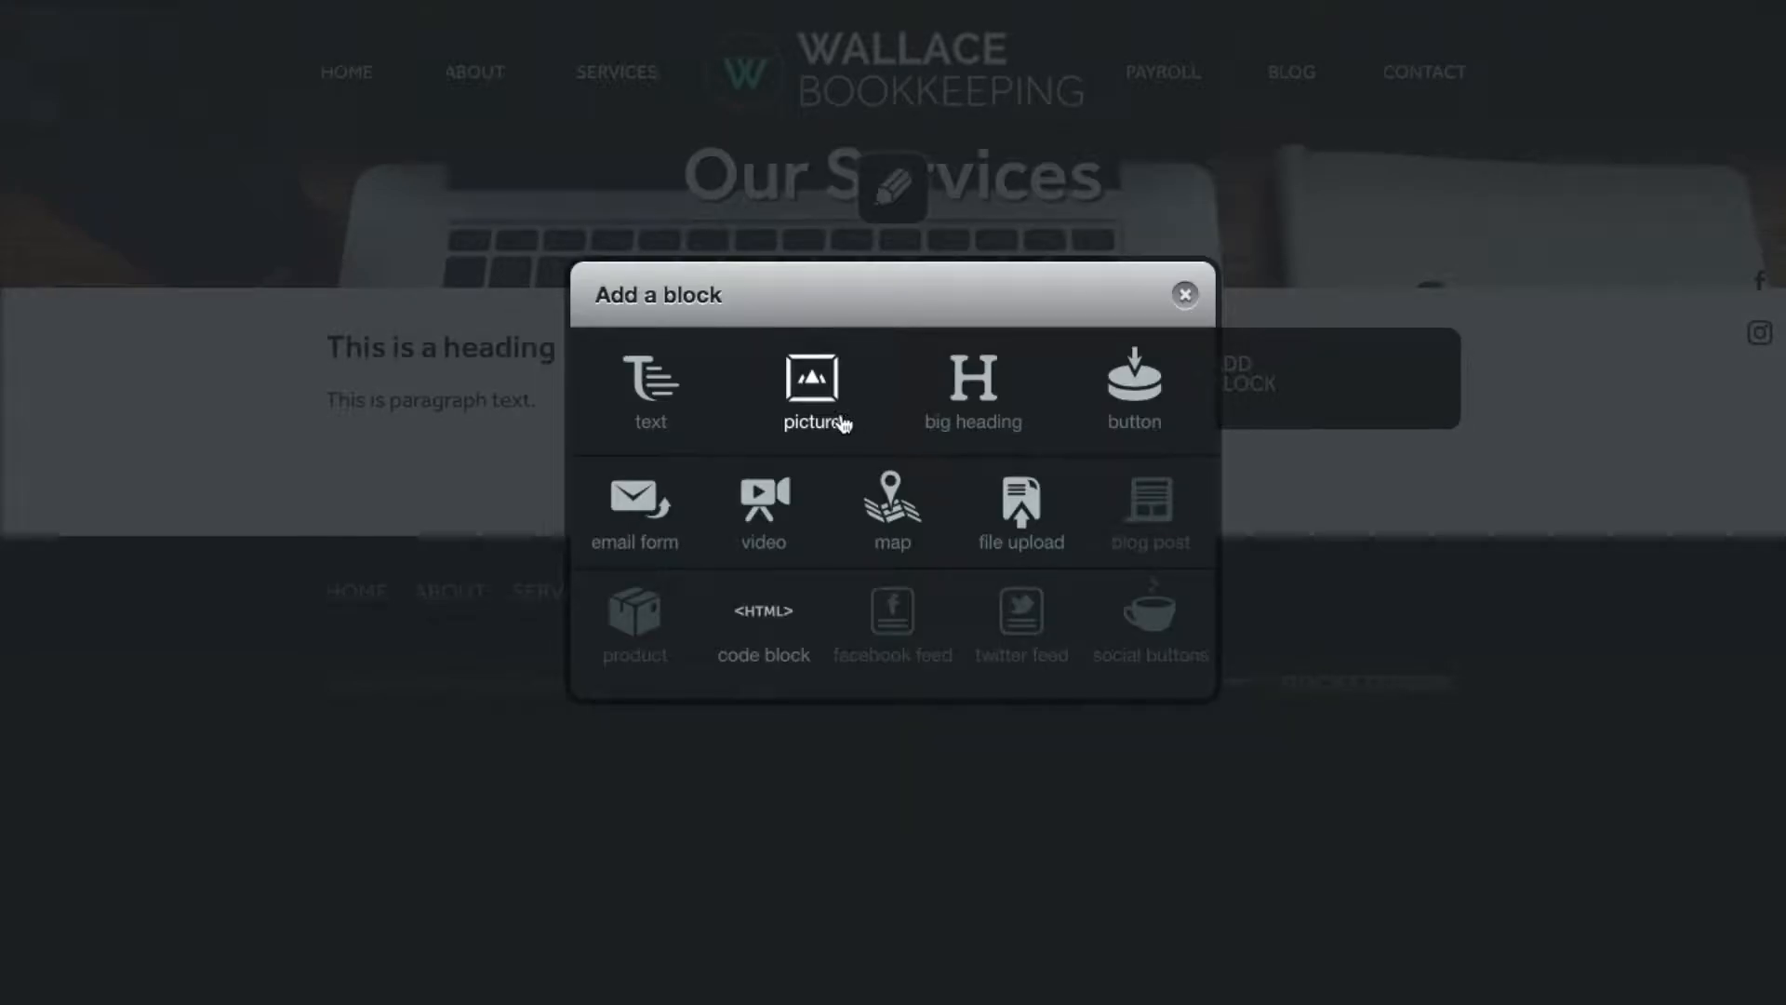
Step: Put the Office 2.jpeg photo in the second column as a picture block
left_click(783, 395)
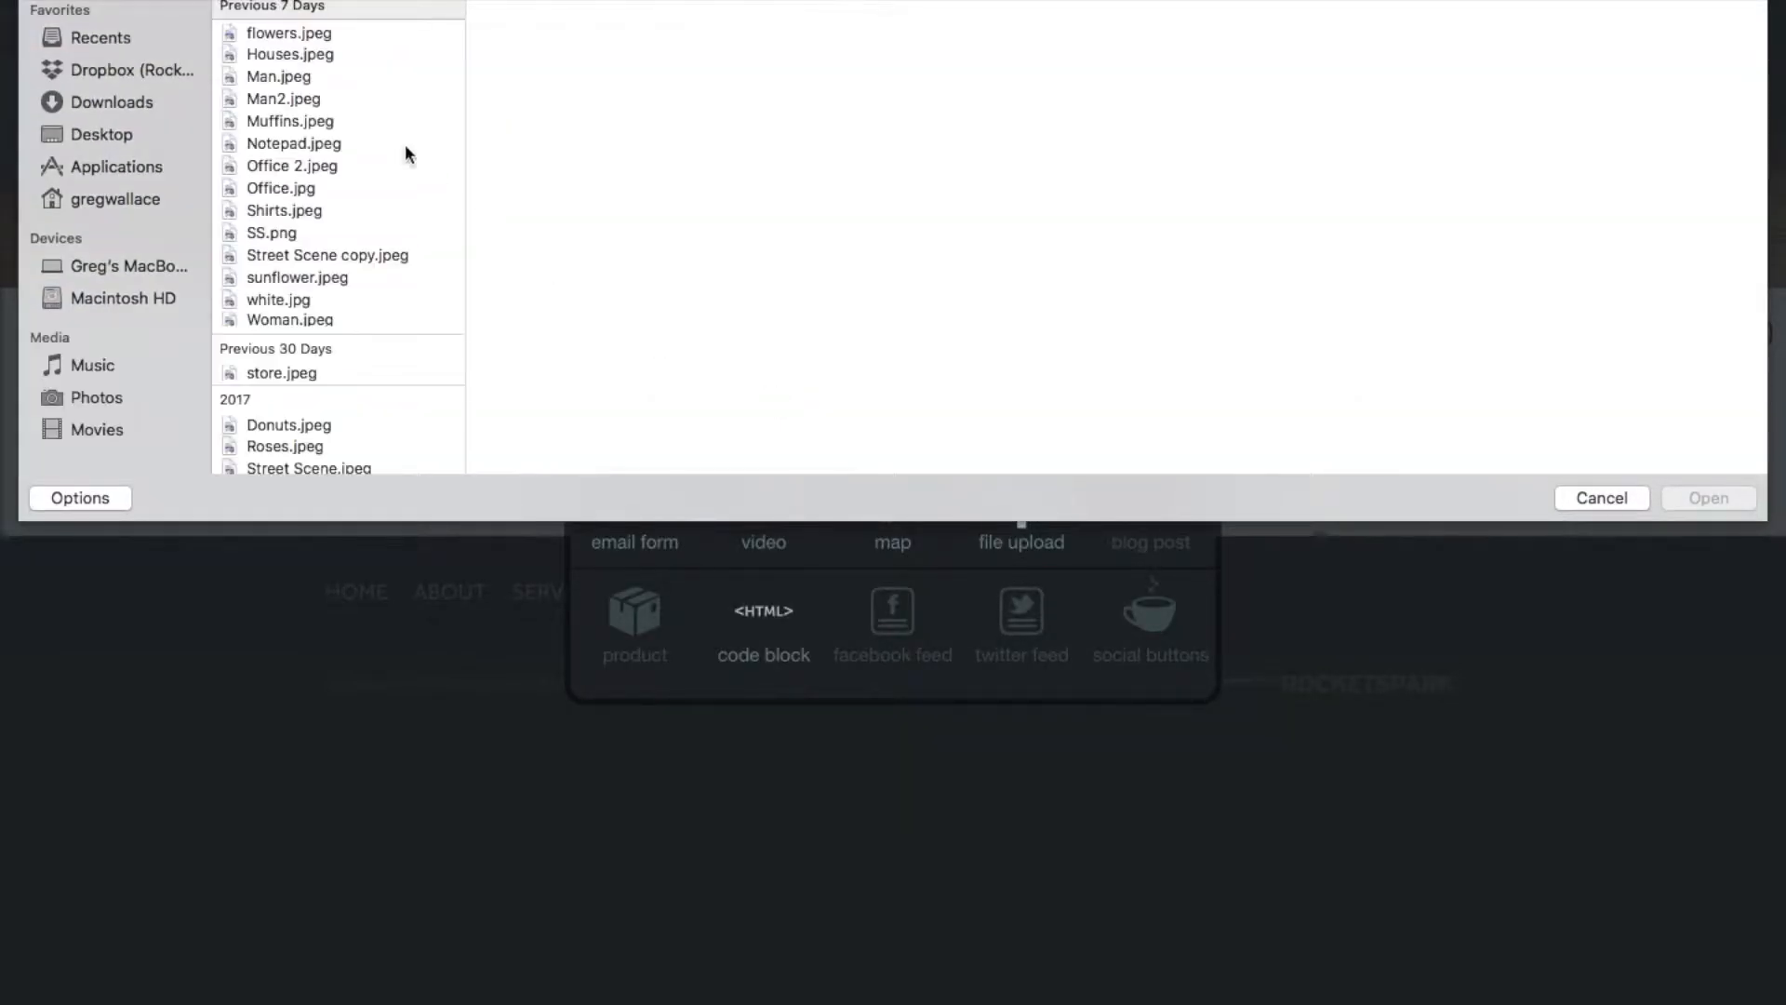
double_click(292, 167)
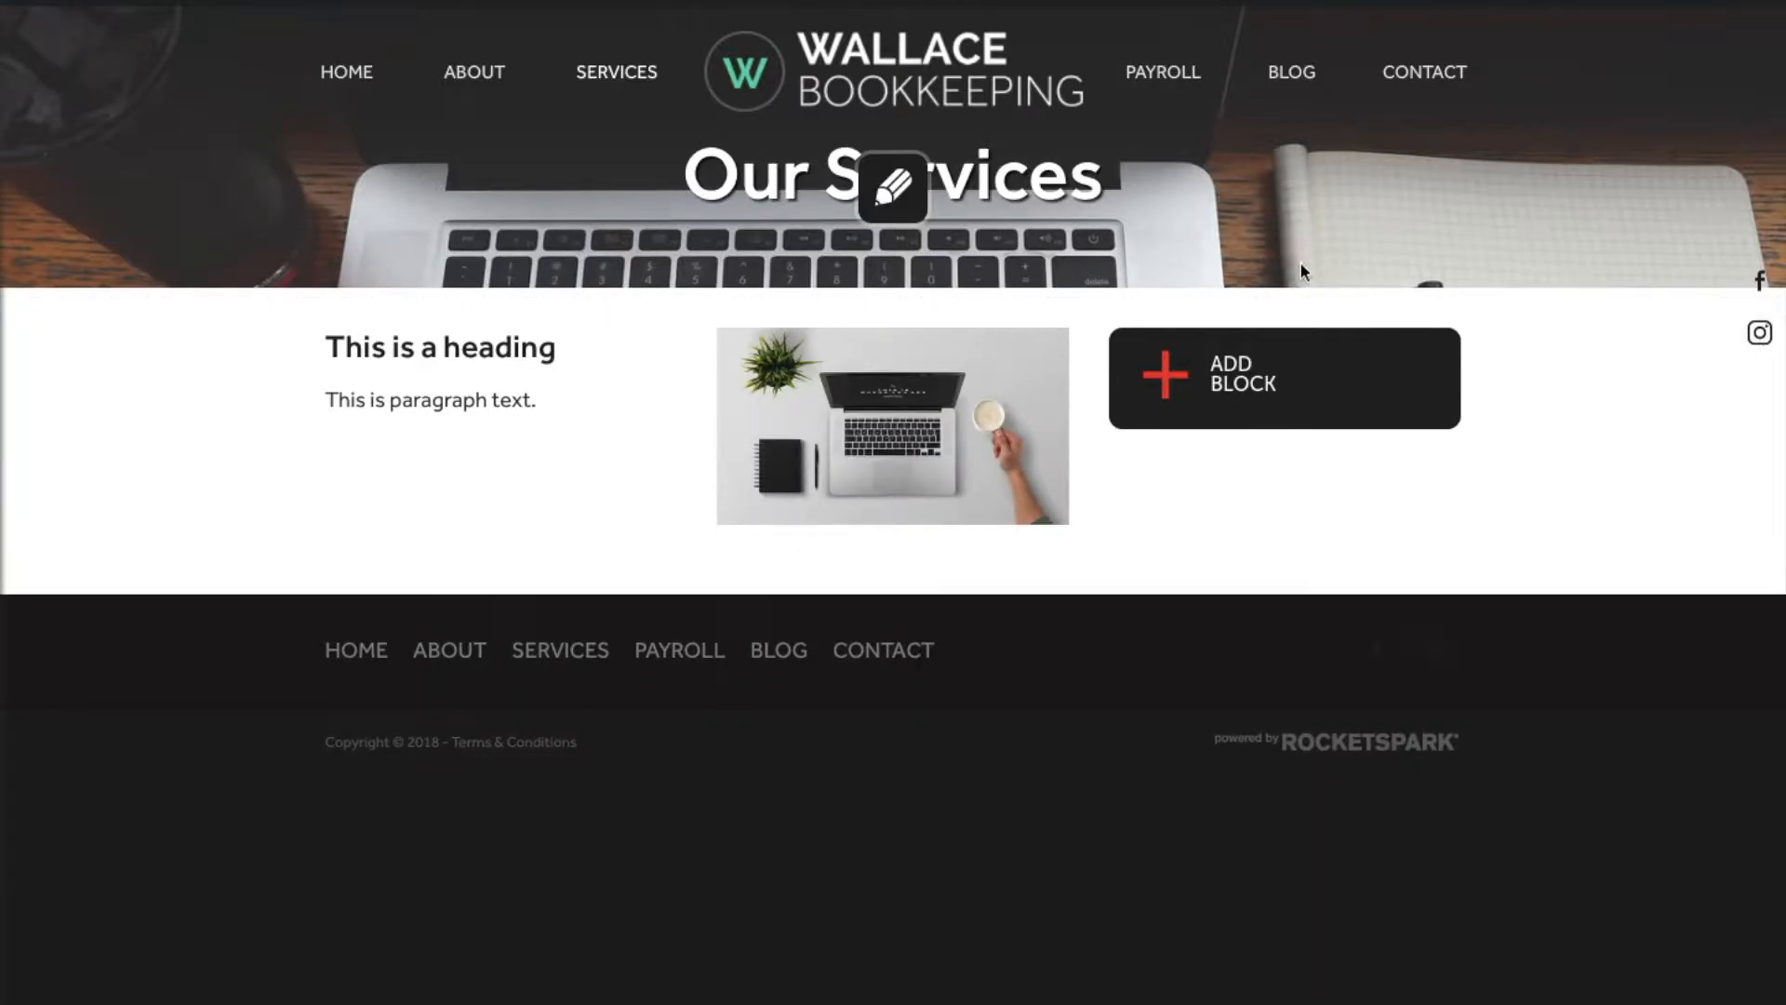
left_click(1292, 364)
Step: Add a 'This is a button' button linking to the About page in the third column
left_click(1134, 381)
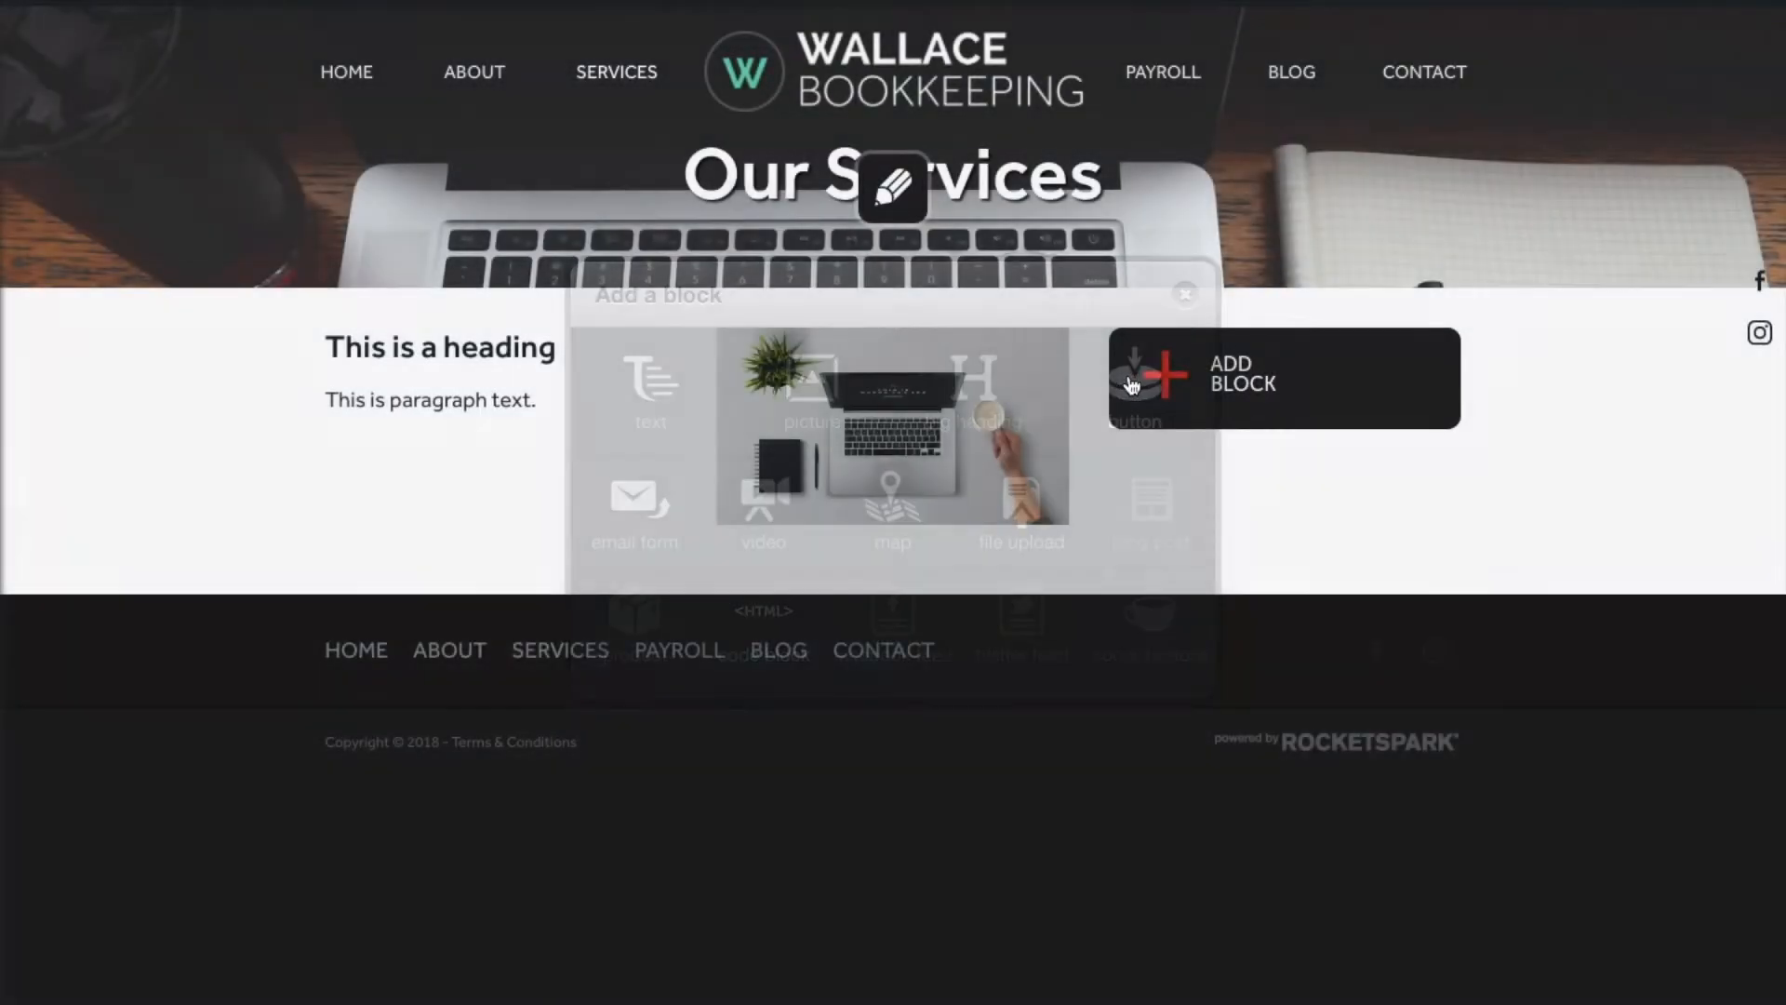
type("This is a button")
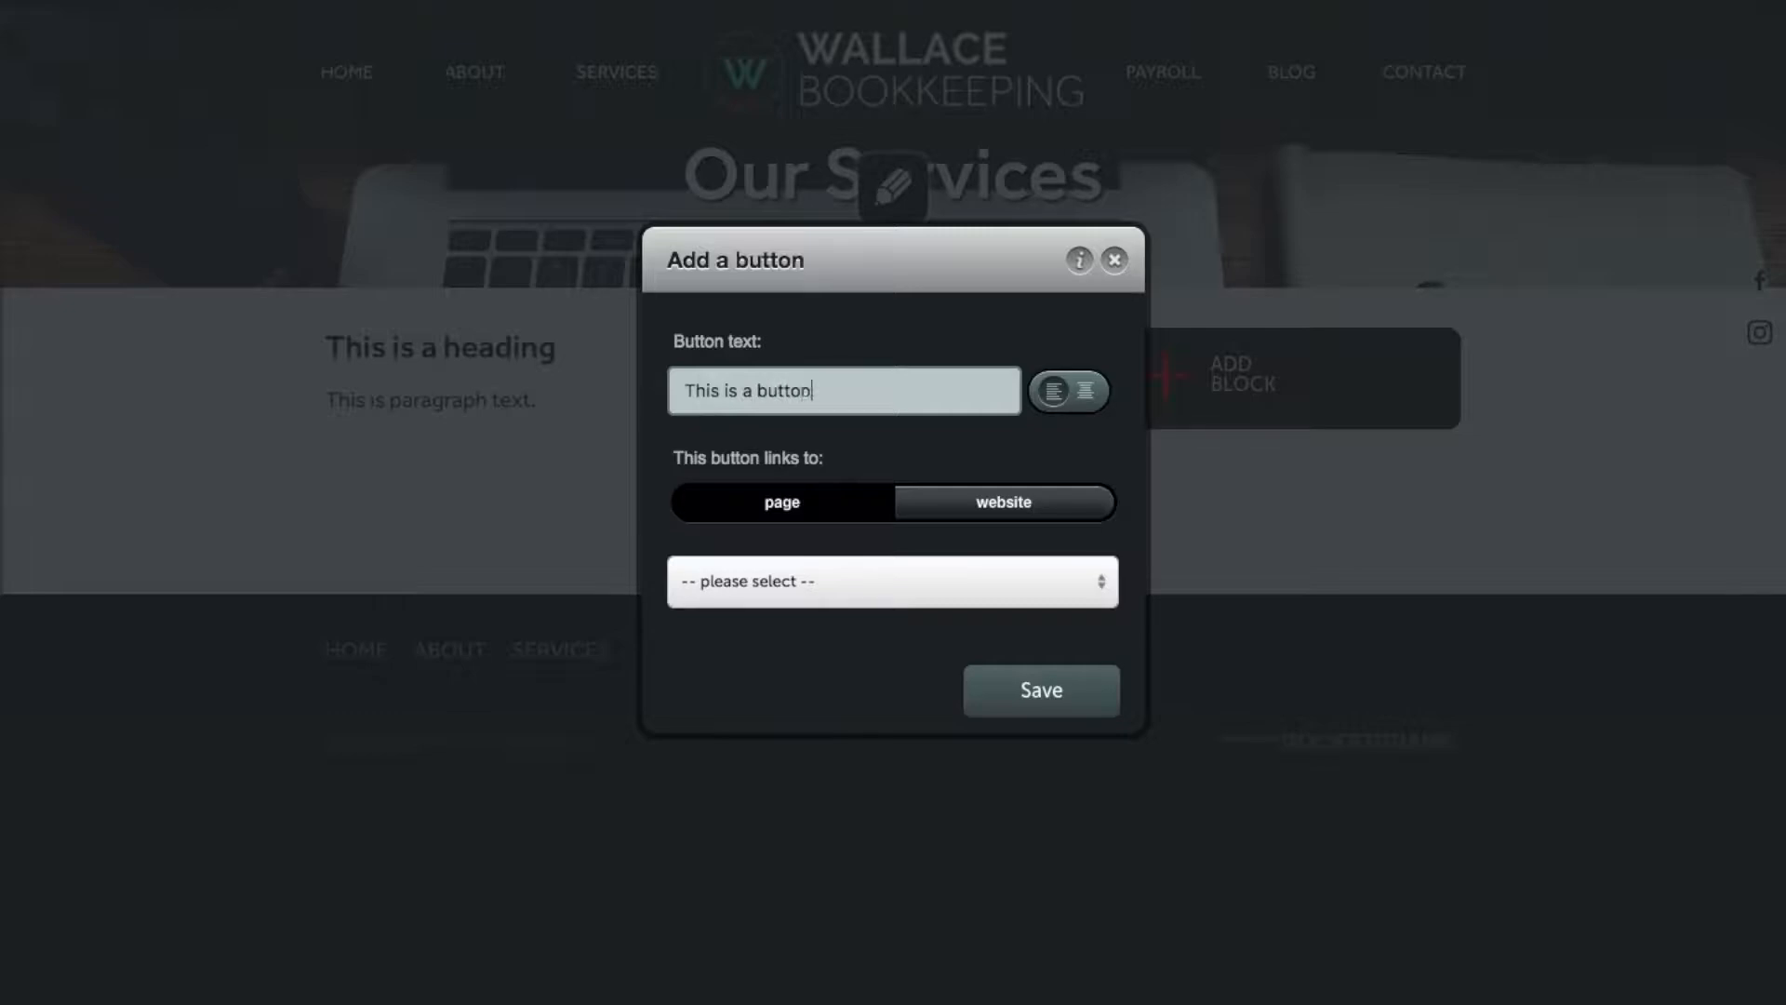
left_click(884, 600)
left_click(825, 770)
left_click(1051, 693)
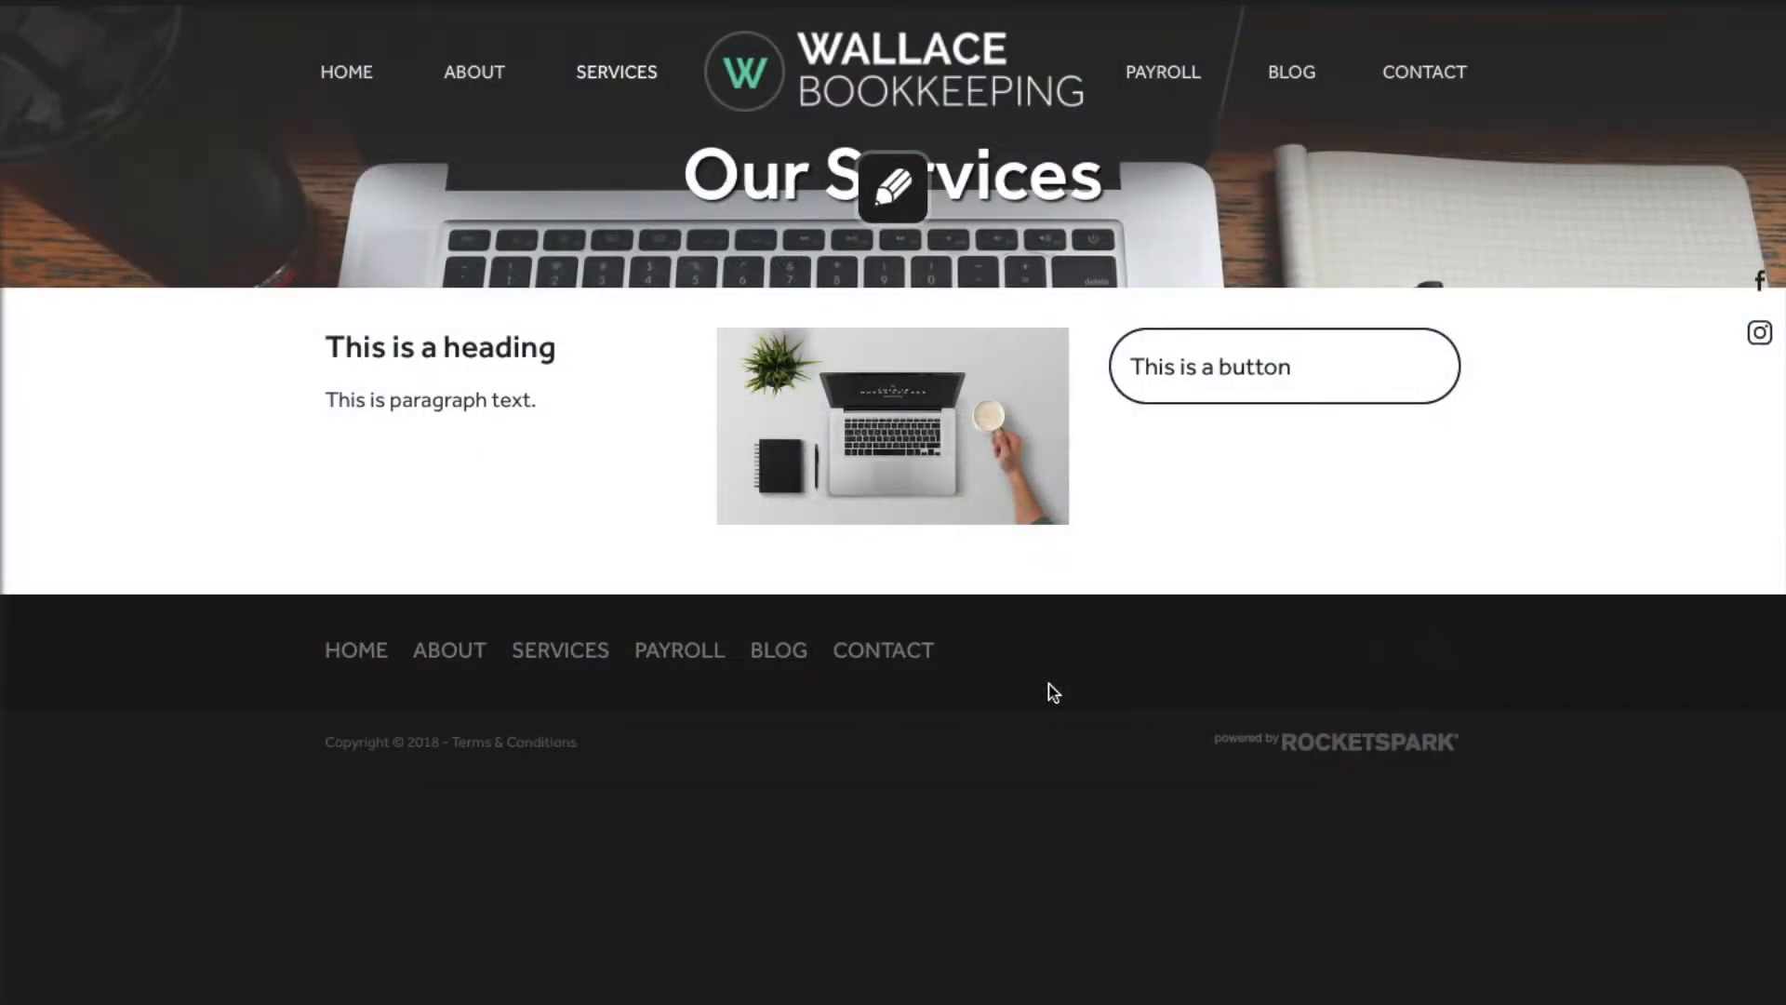
Step: Add a three-column stack whose first column holds a contact form sending to the business email
left_click(890, 554)
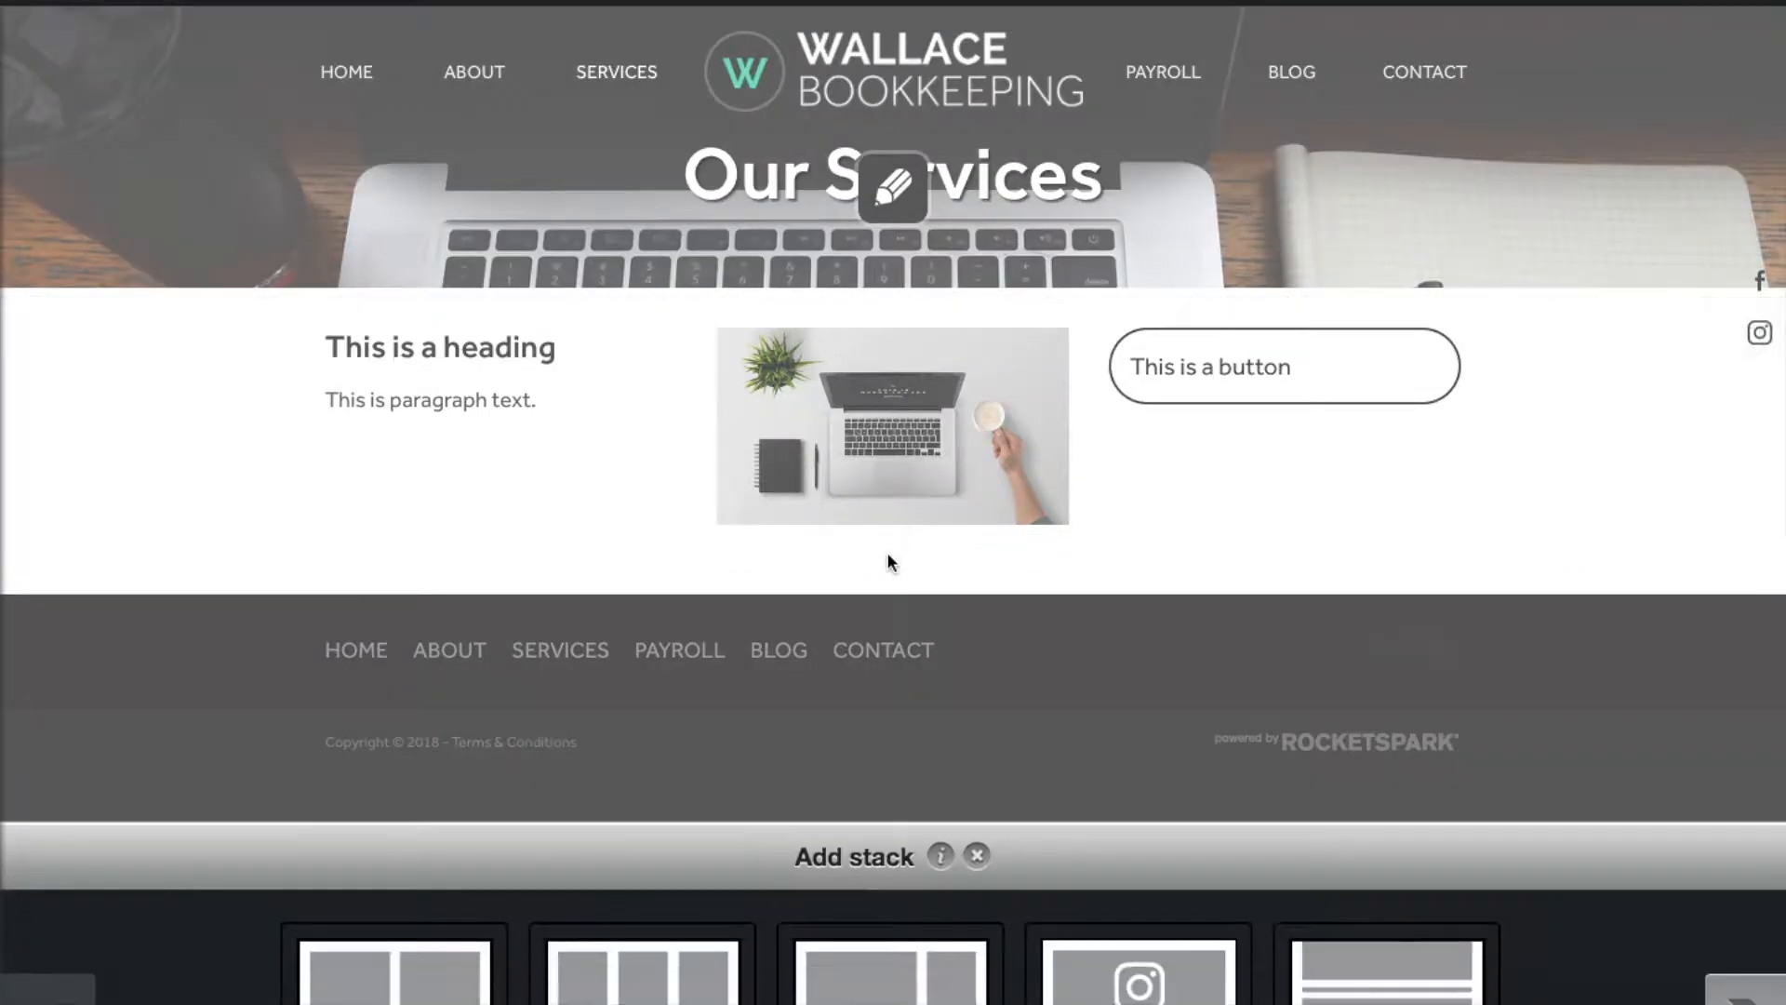
left_click(641, 899)
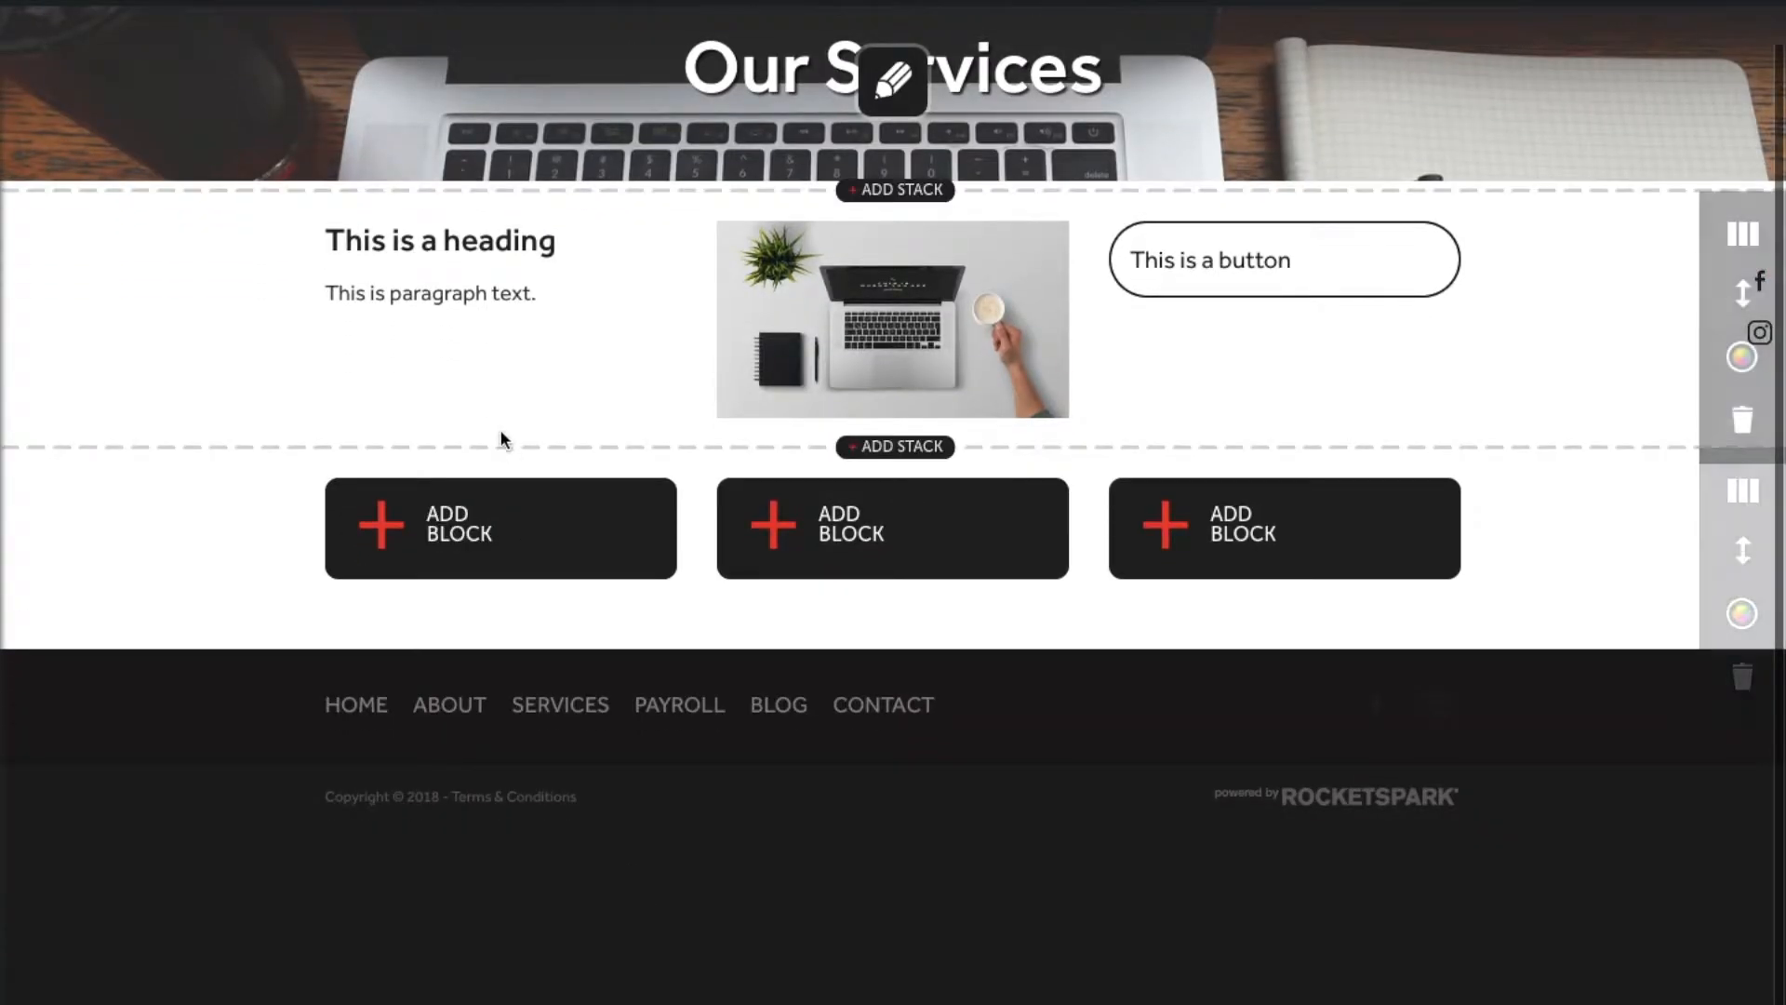
left_click(486, 514)
left_click(642, 505)
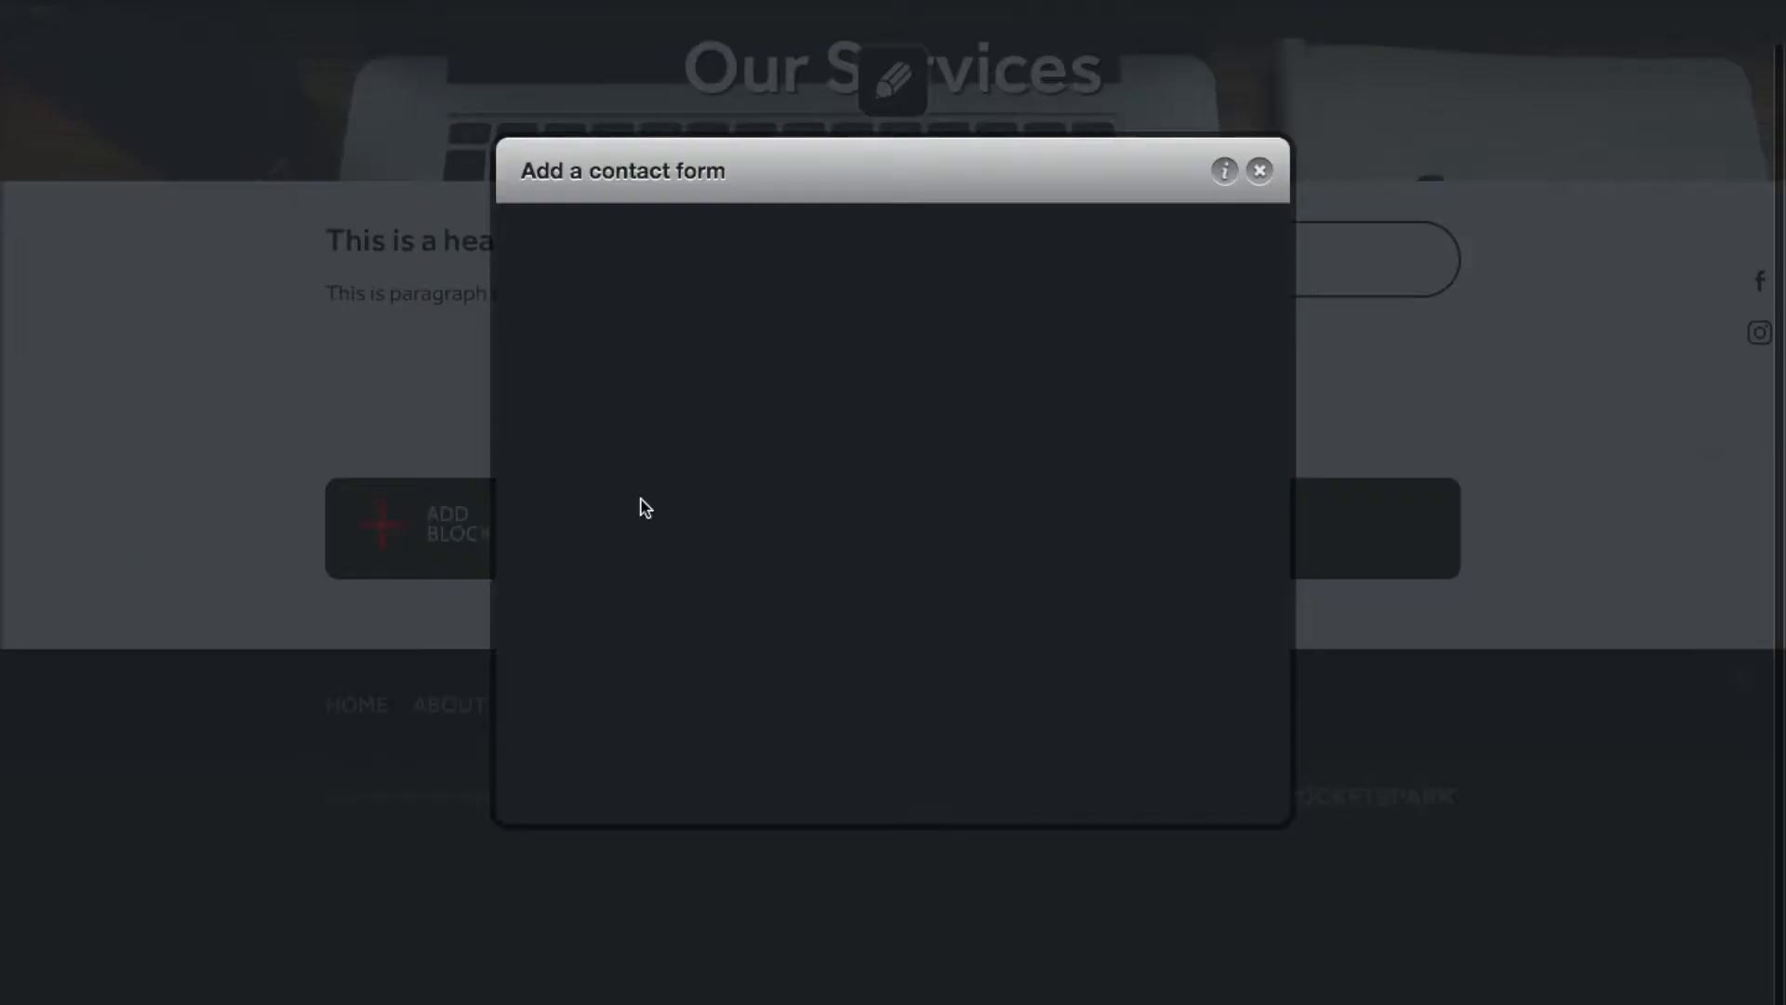
left_click(768, 517)
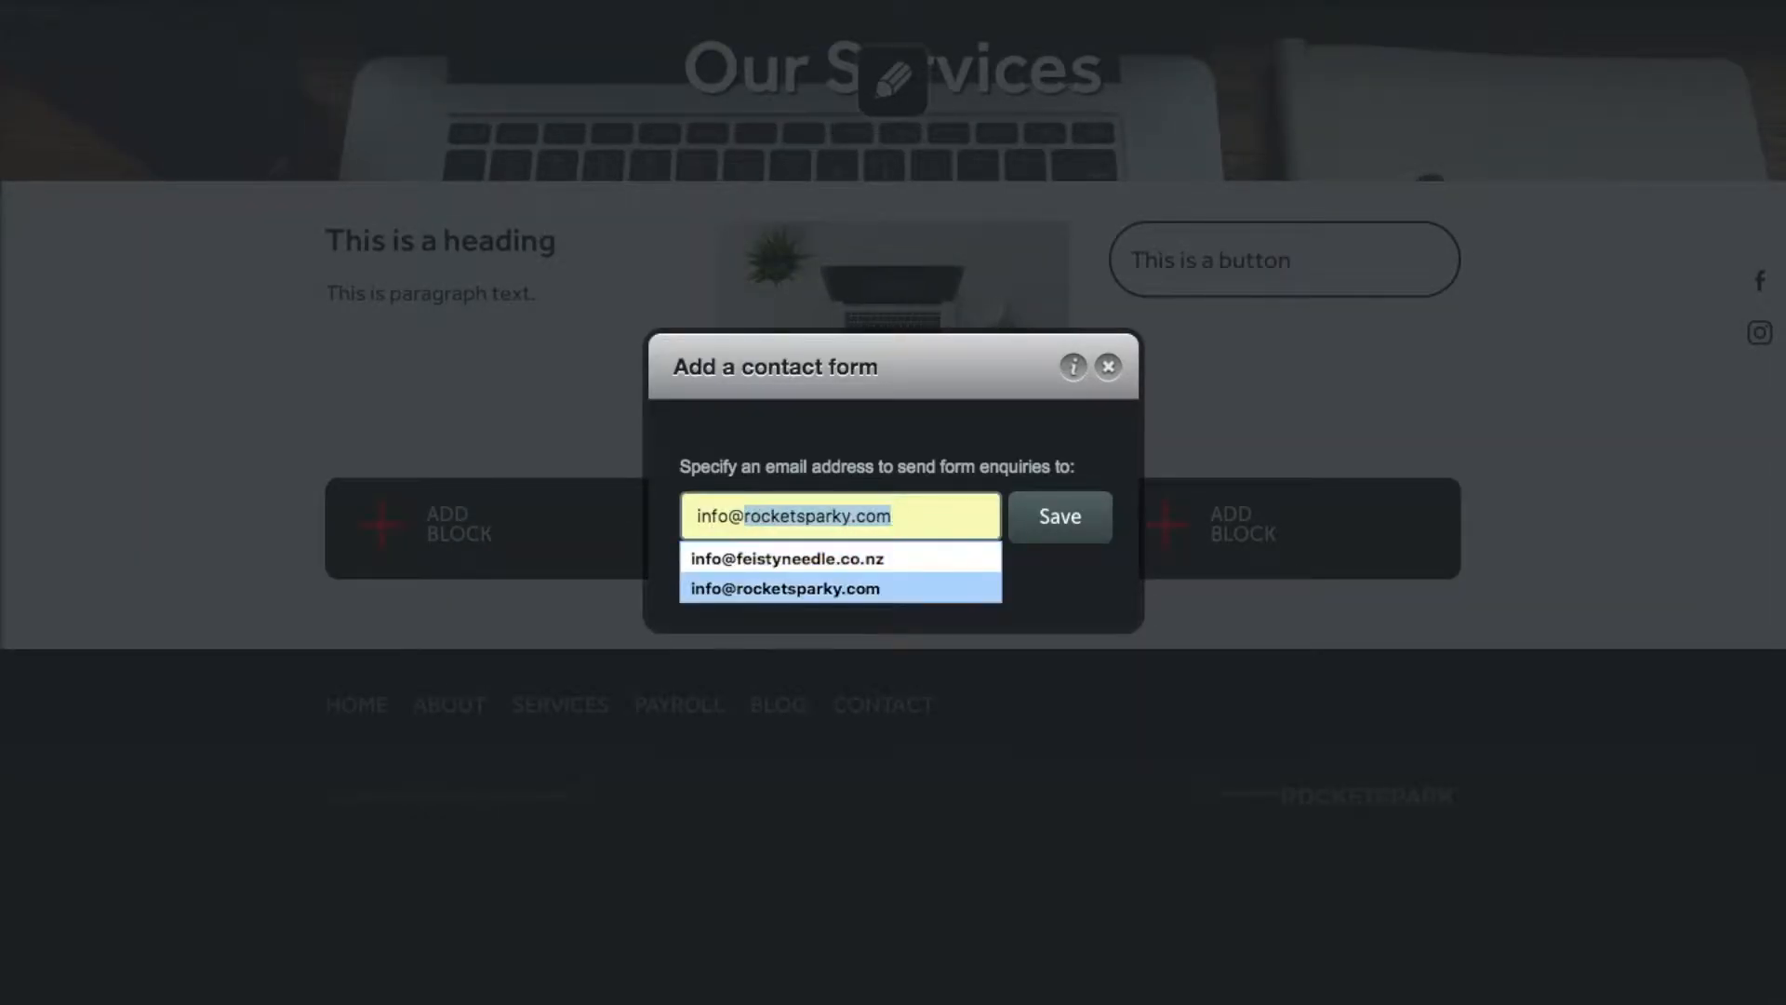
left_click(785, 588)
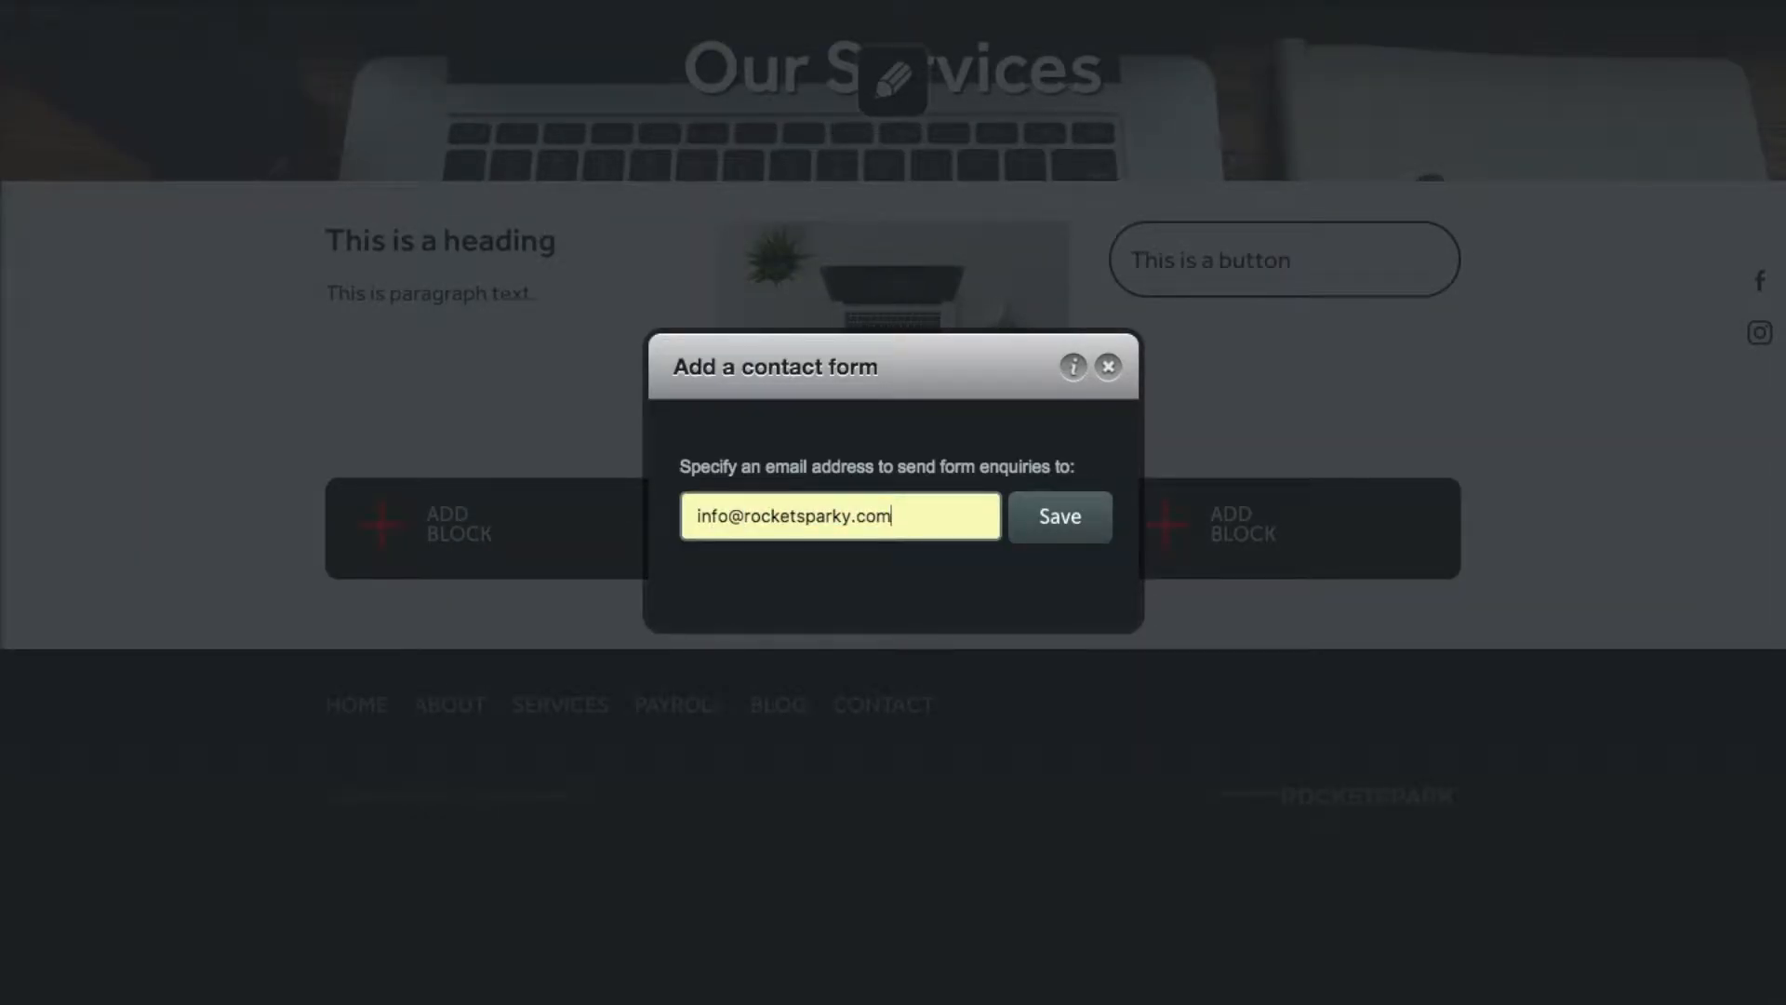
left_click(1061, 518)
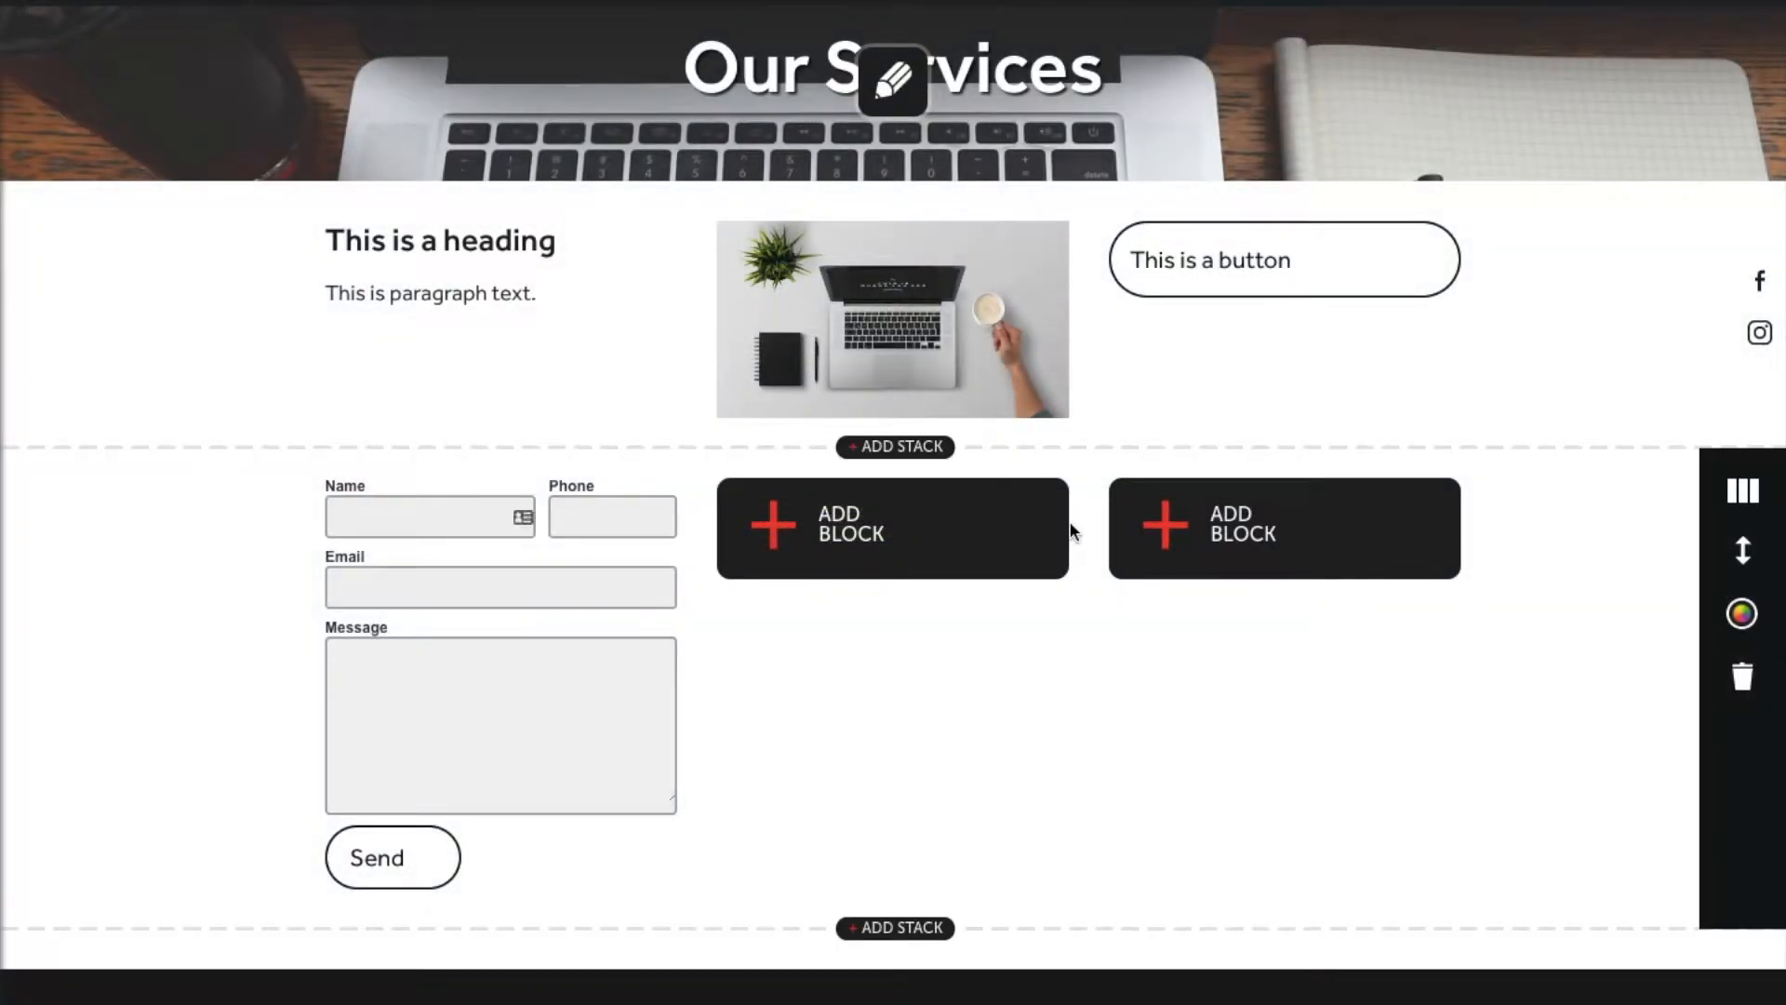
Step: Add a map of Auckland in the middle column
left_click(813, 519)
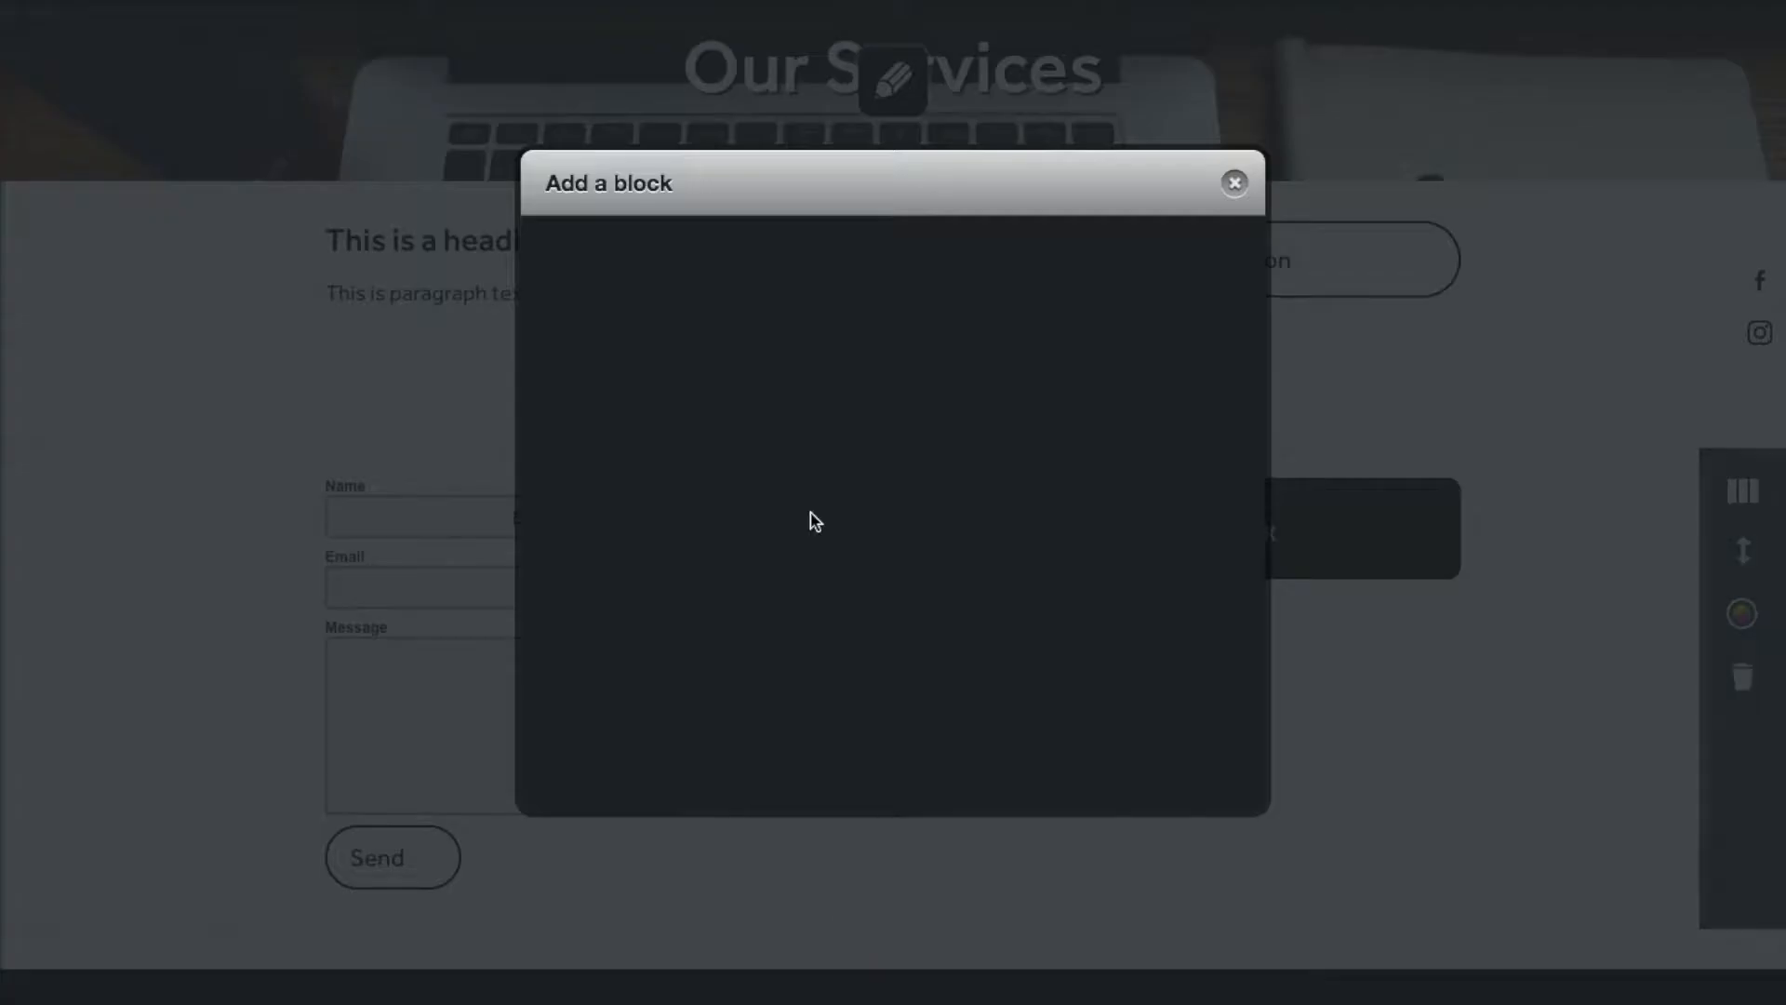
left_click(892, 507)
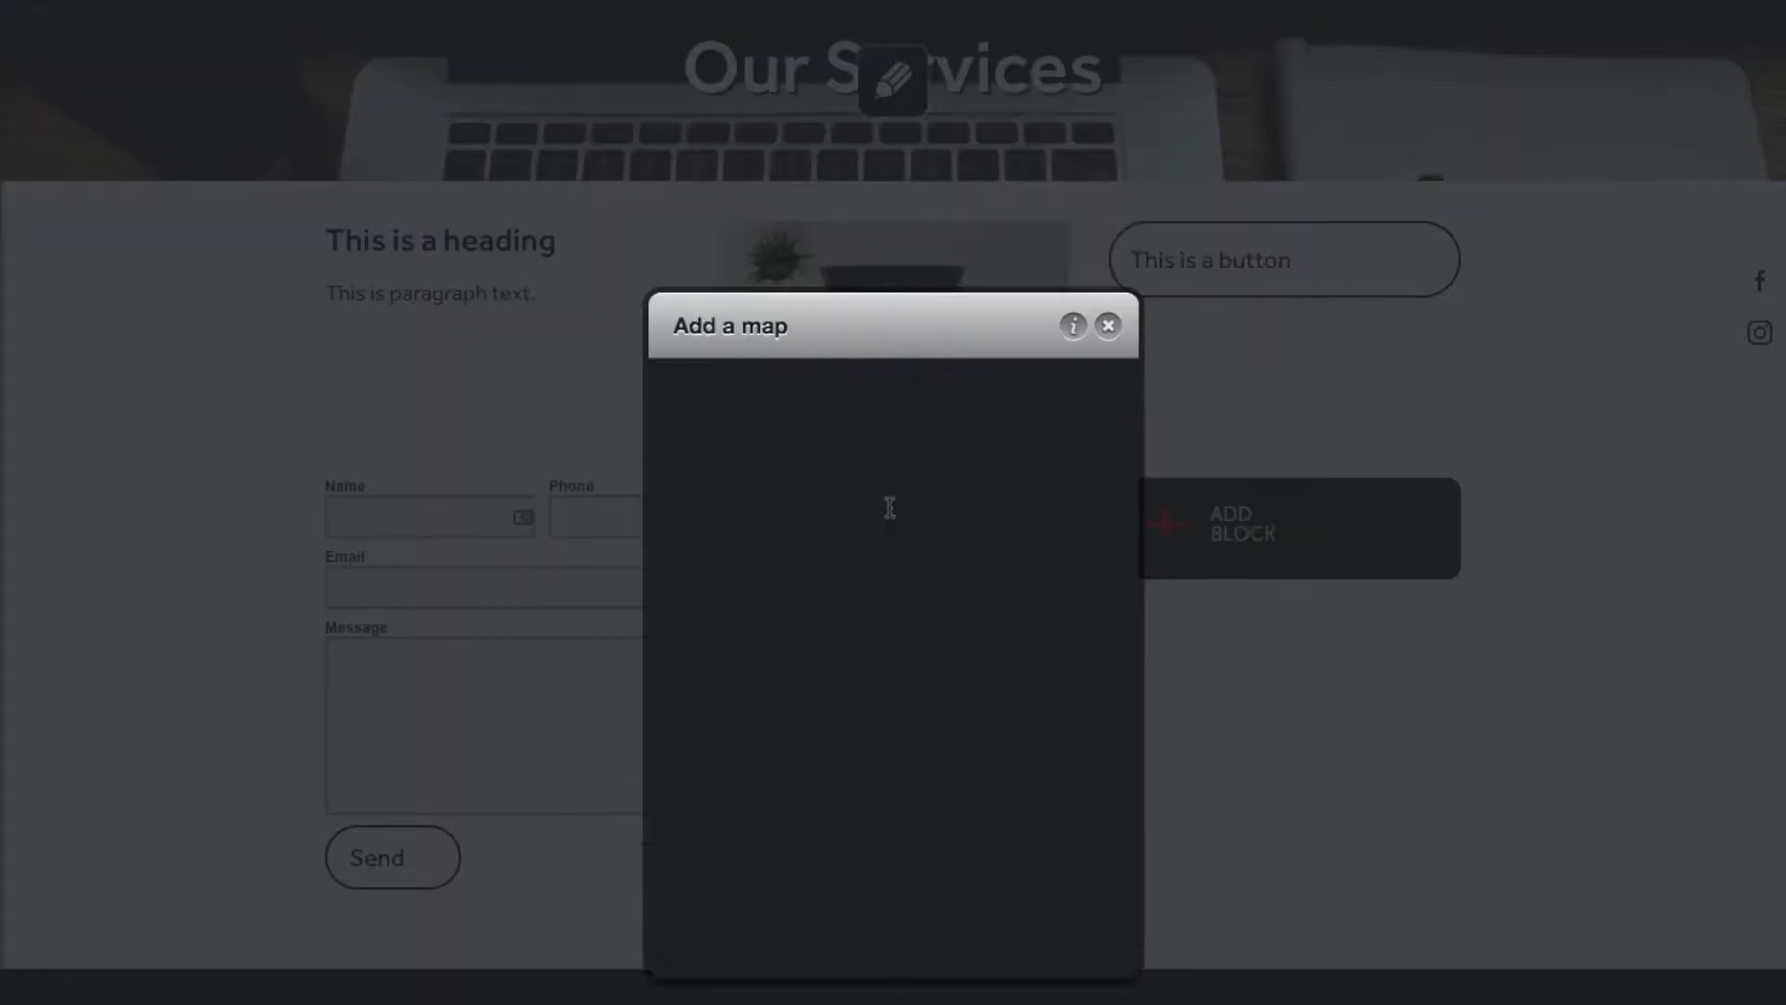
left_click(799, 489)
type("Auckland")
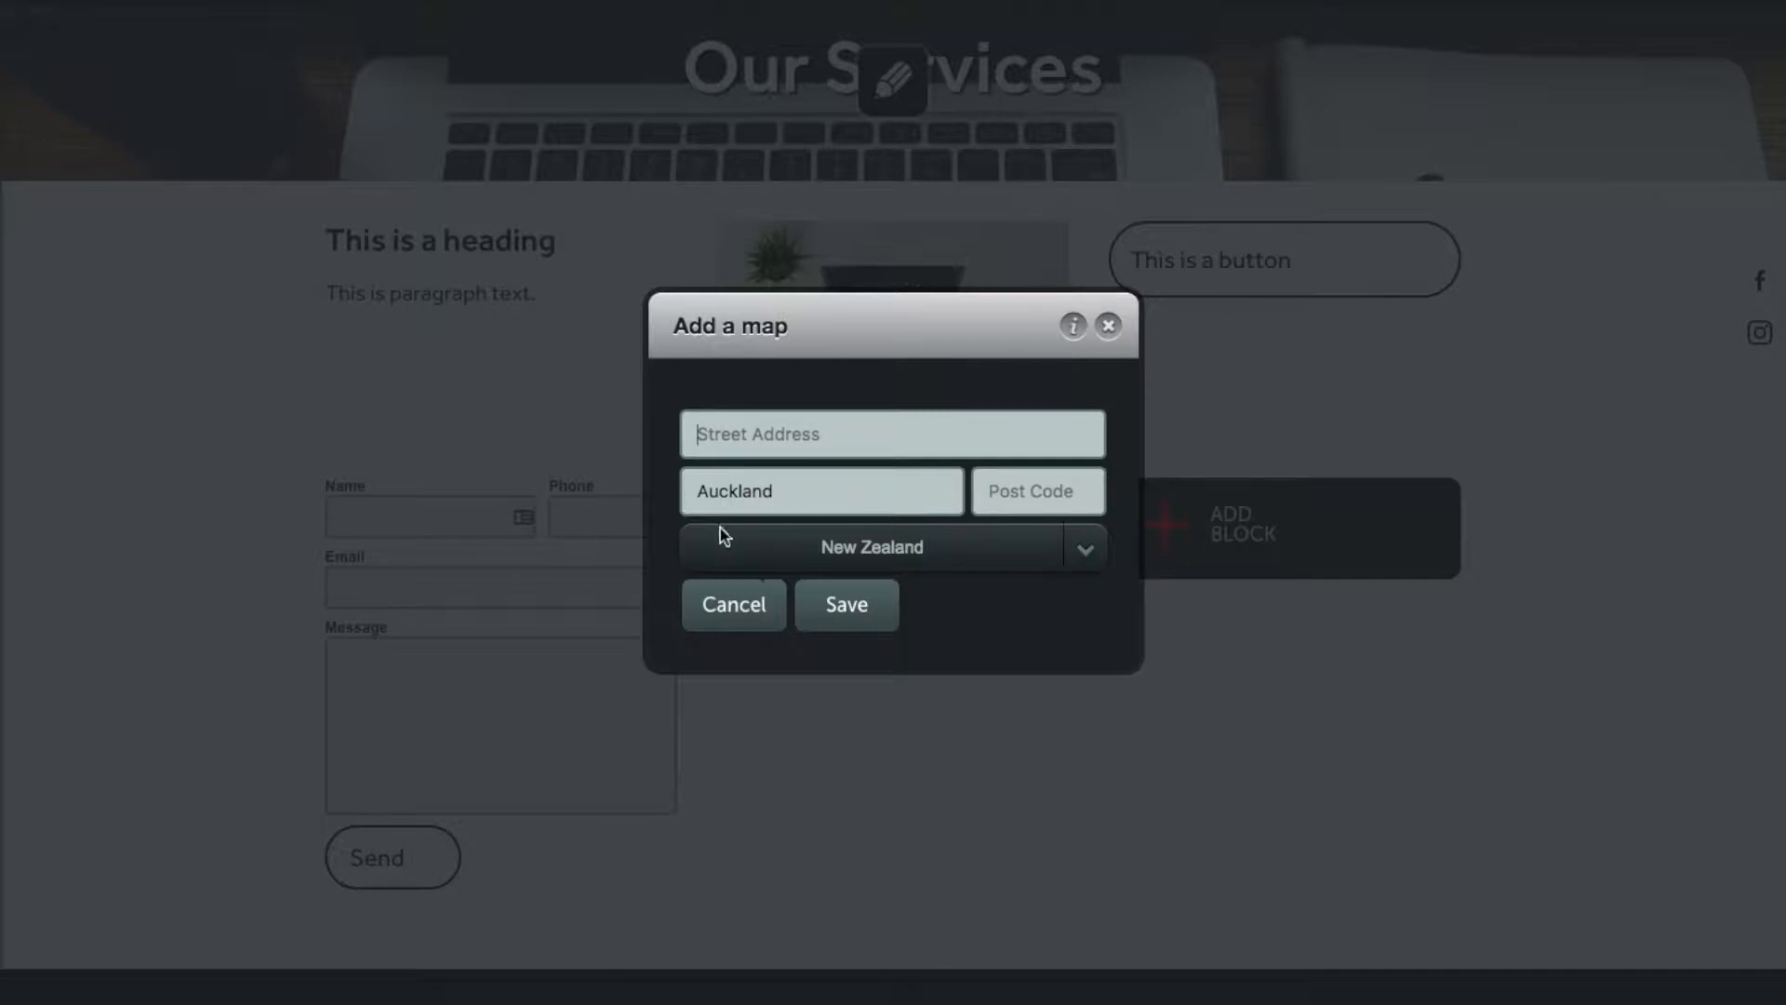
left_click(852, 619)
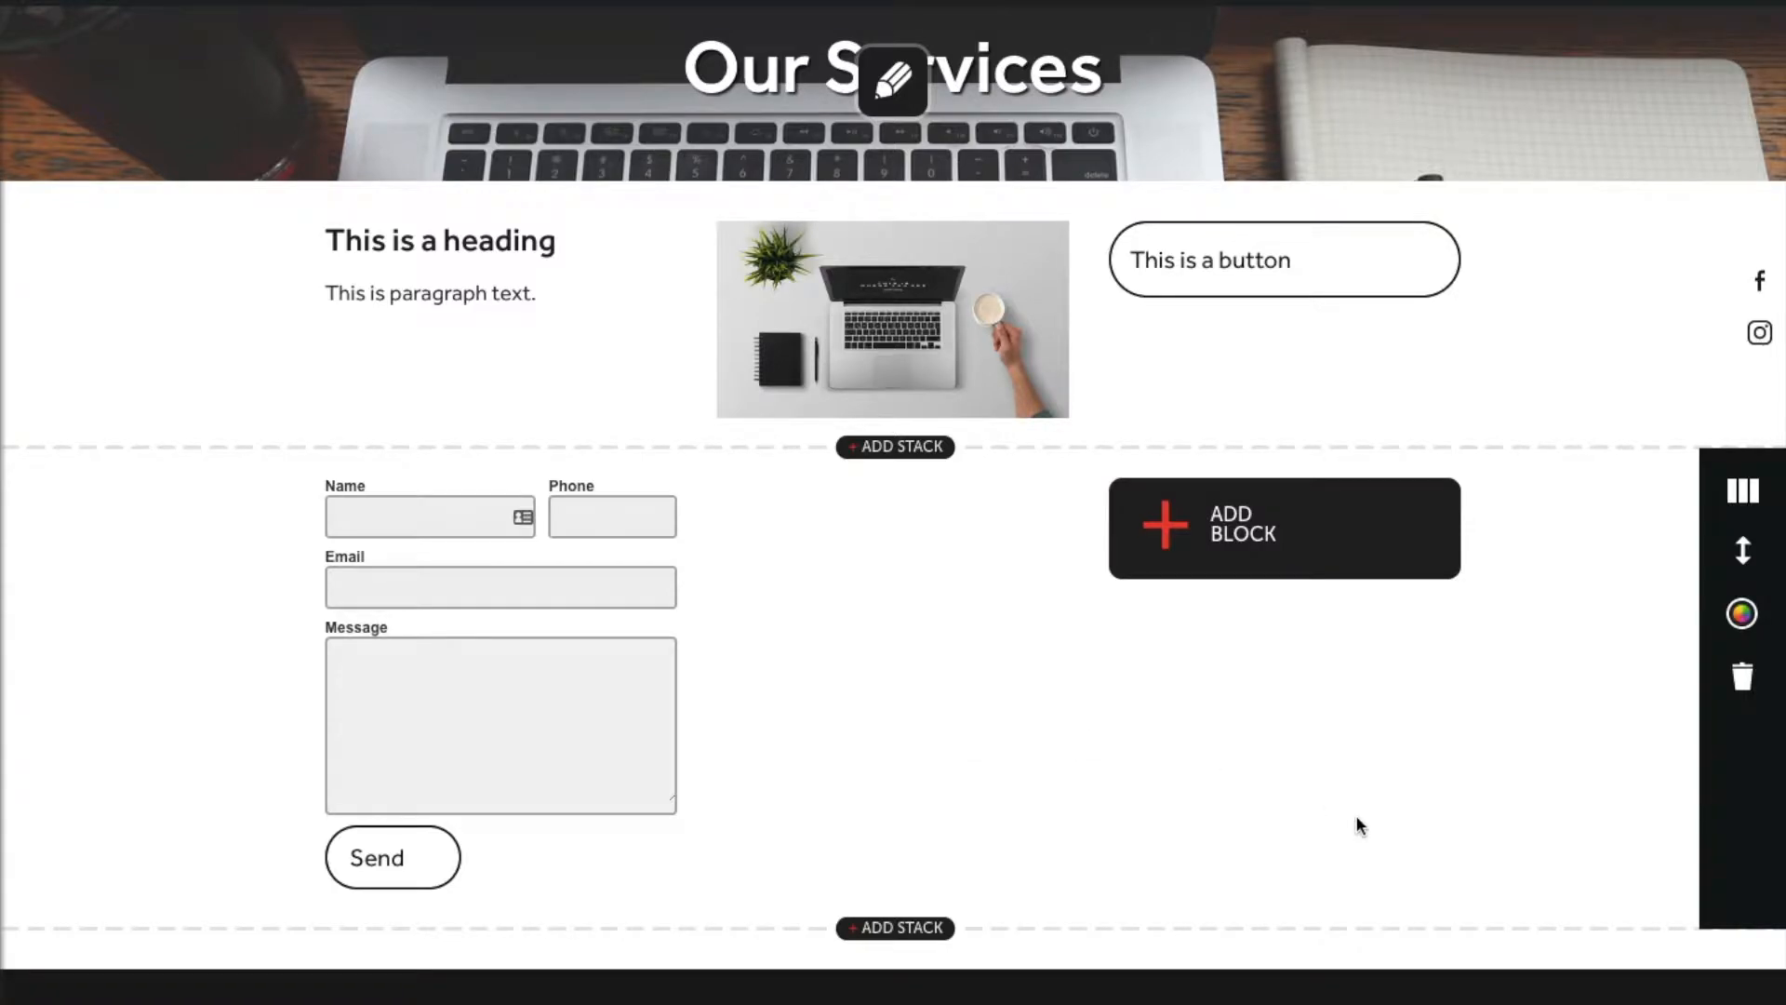
Step: Add a file download block offering Office 2.jpeg in the third column
left_click(1258, 533)
left_click(1023, 507)
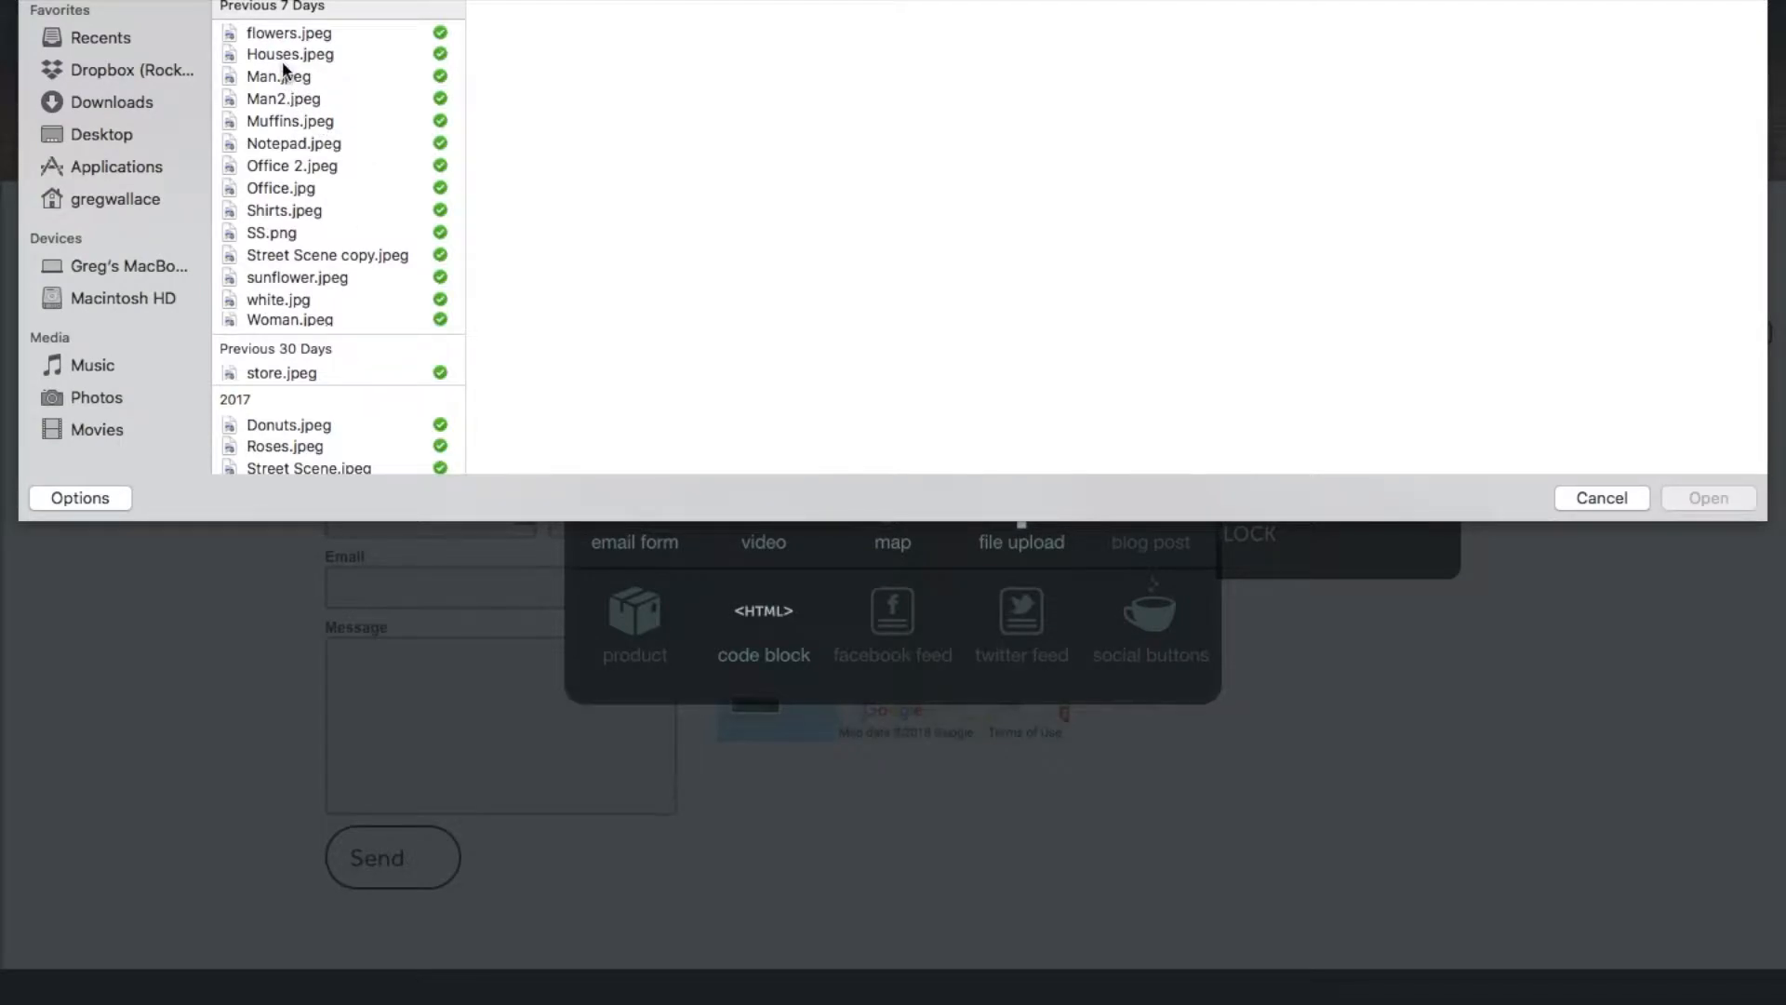
double_click(287, 164)
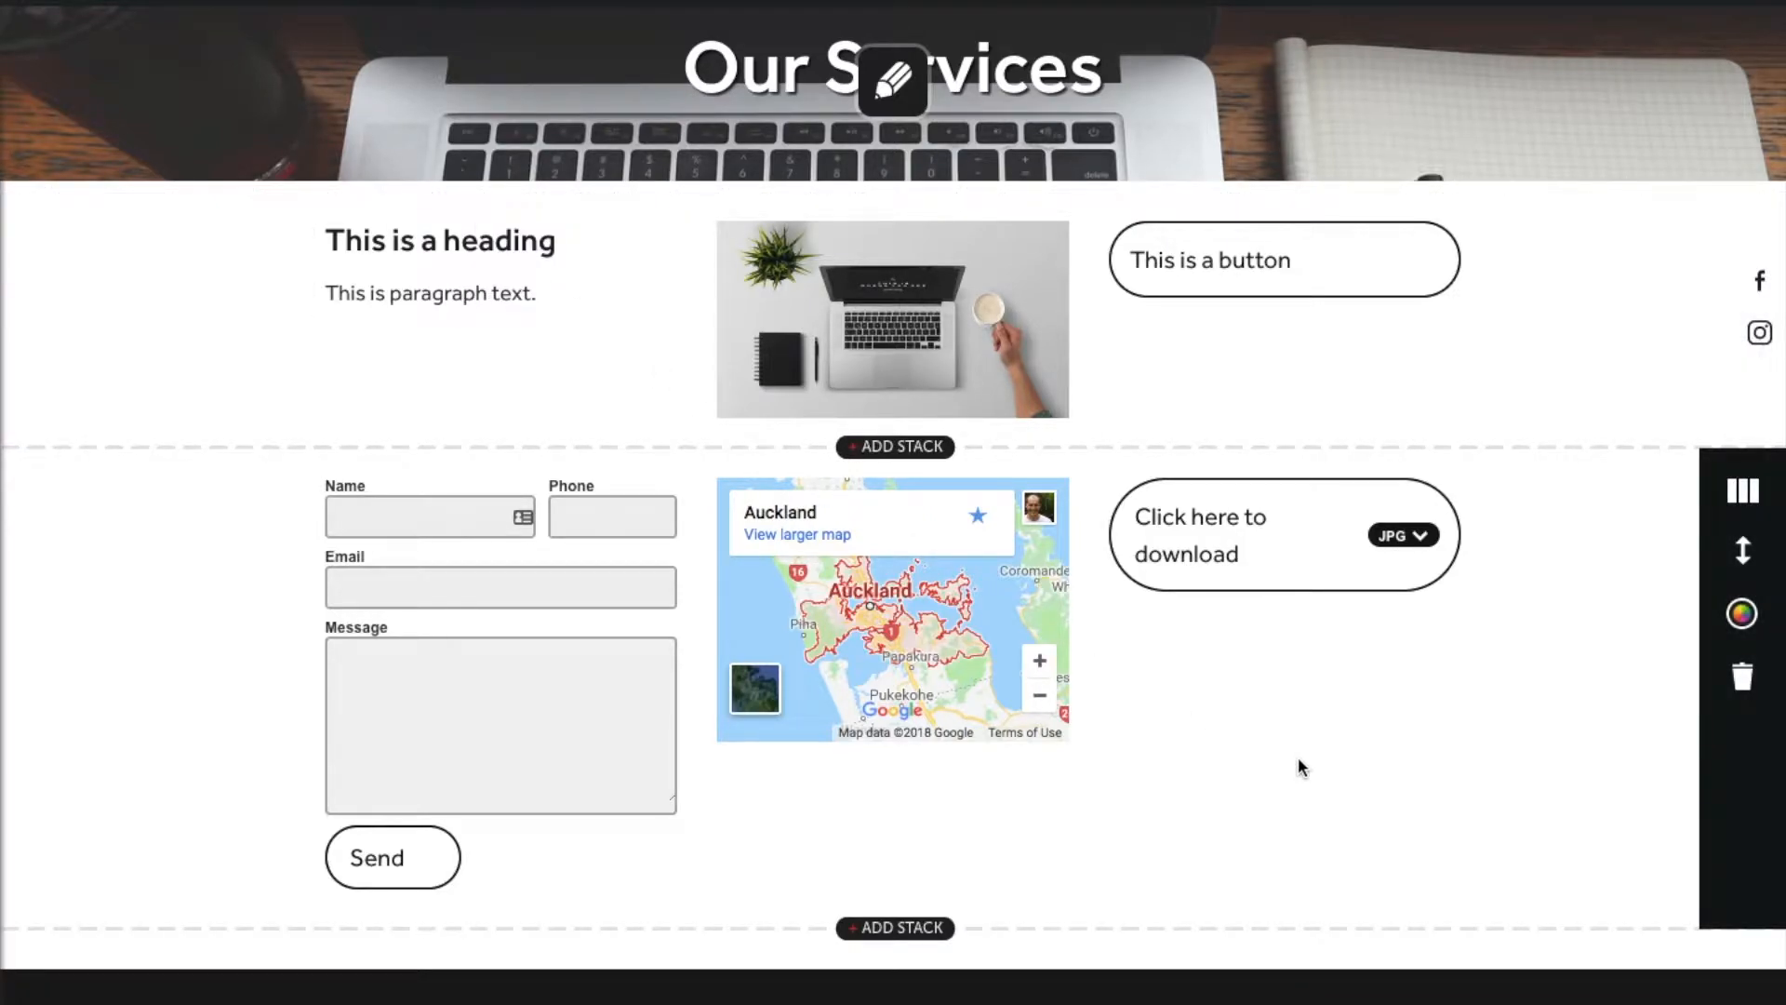
left_click(1258, 597)
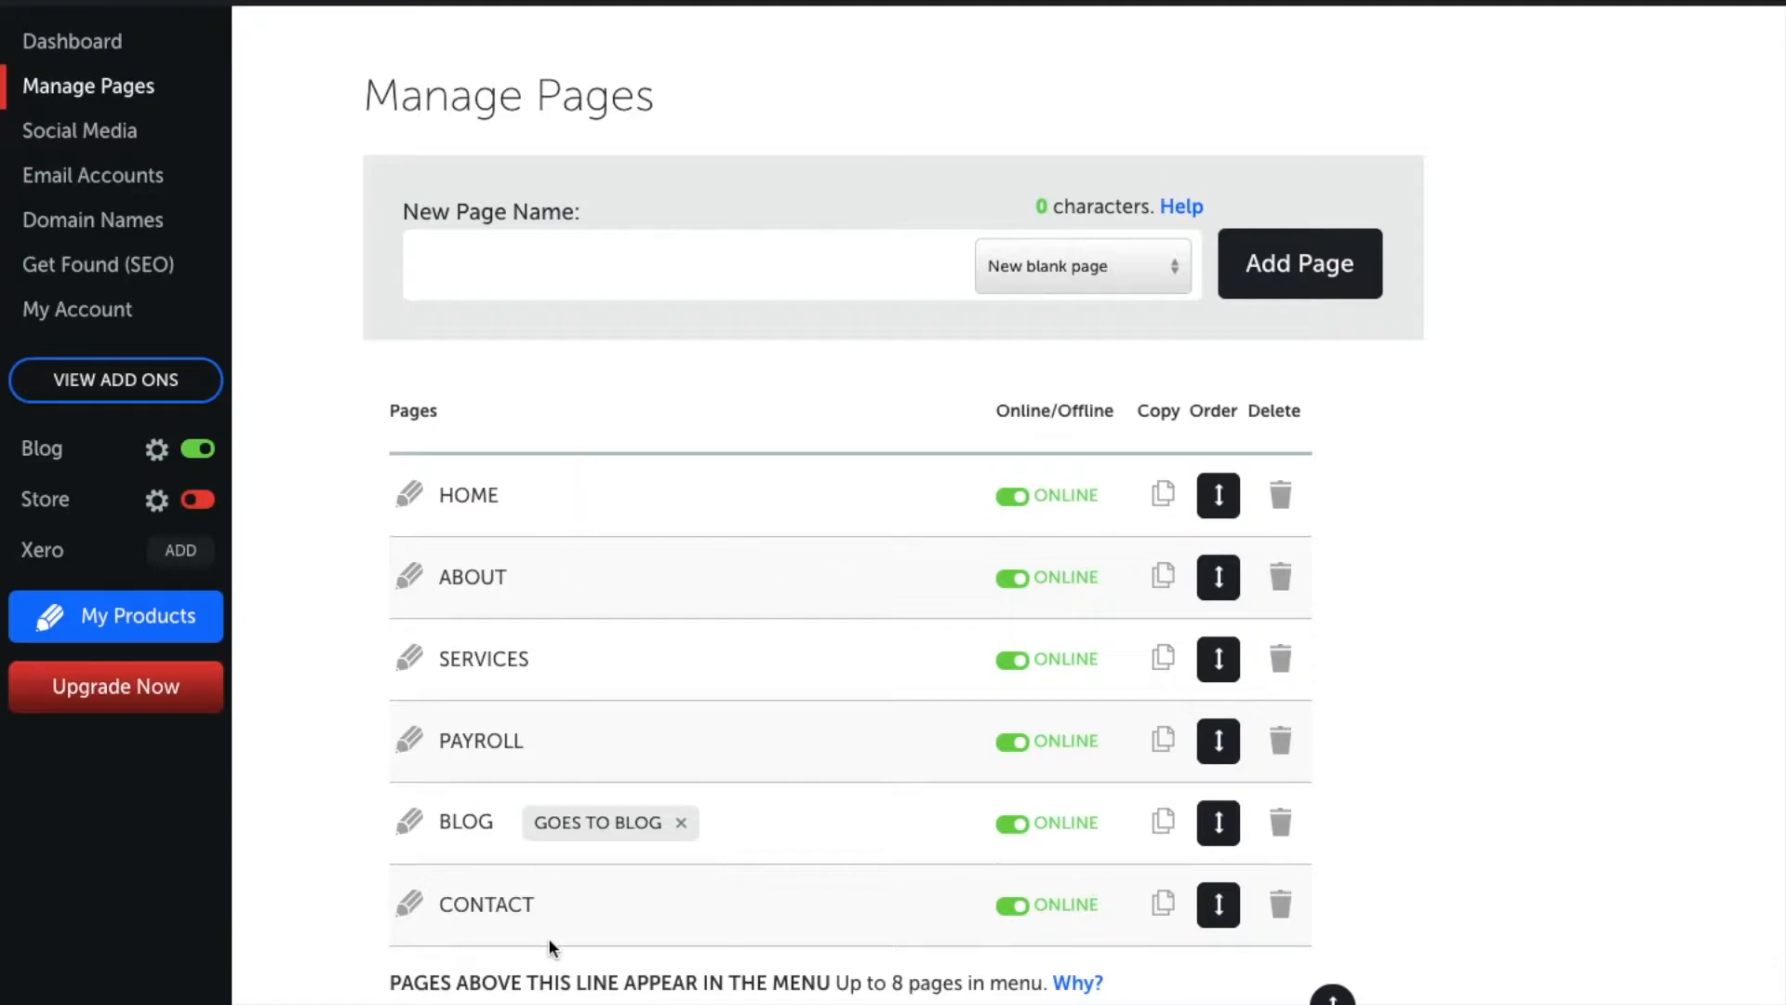
Step: Scroll the Manage Pages list to see the pages below the menu line
scroll(549, 936, "down", 3)
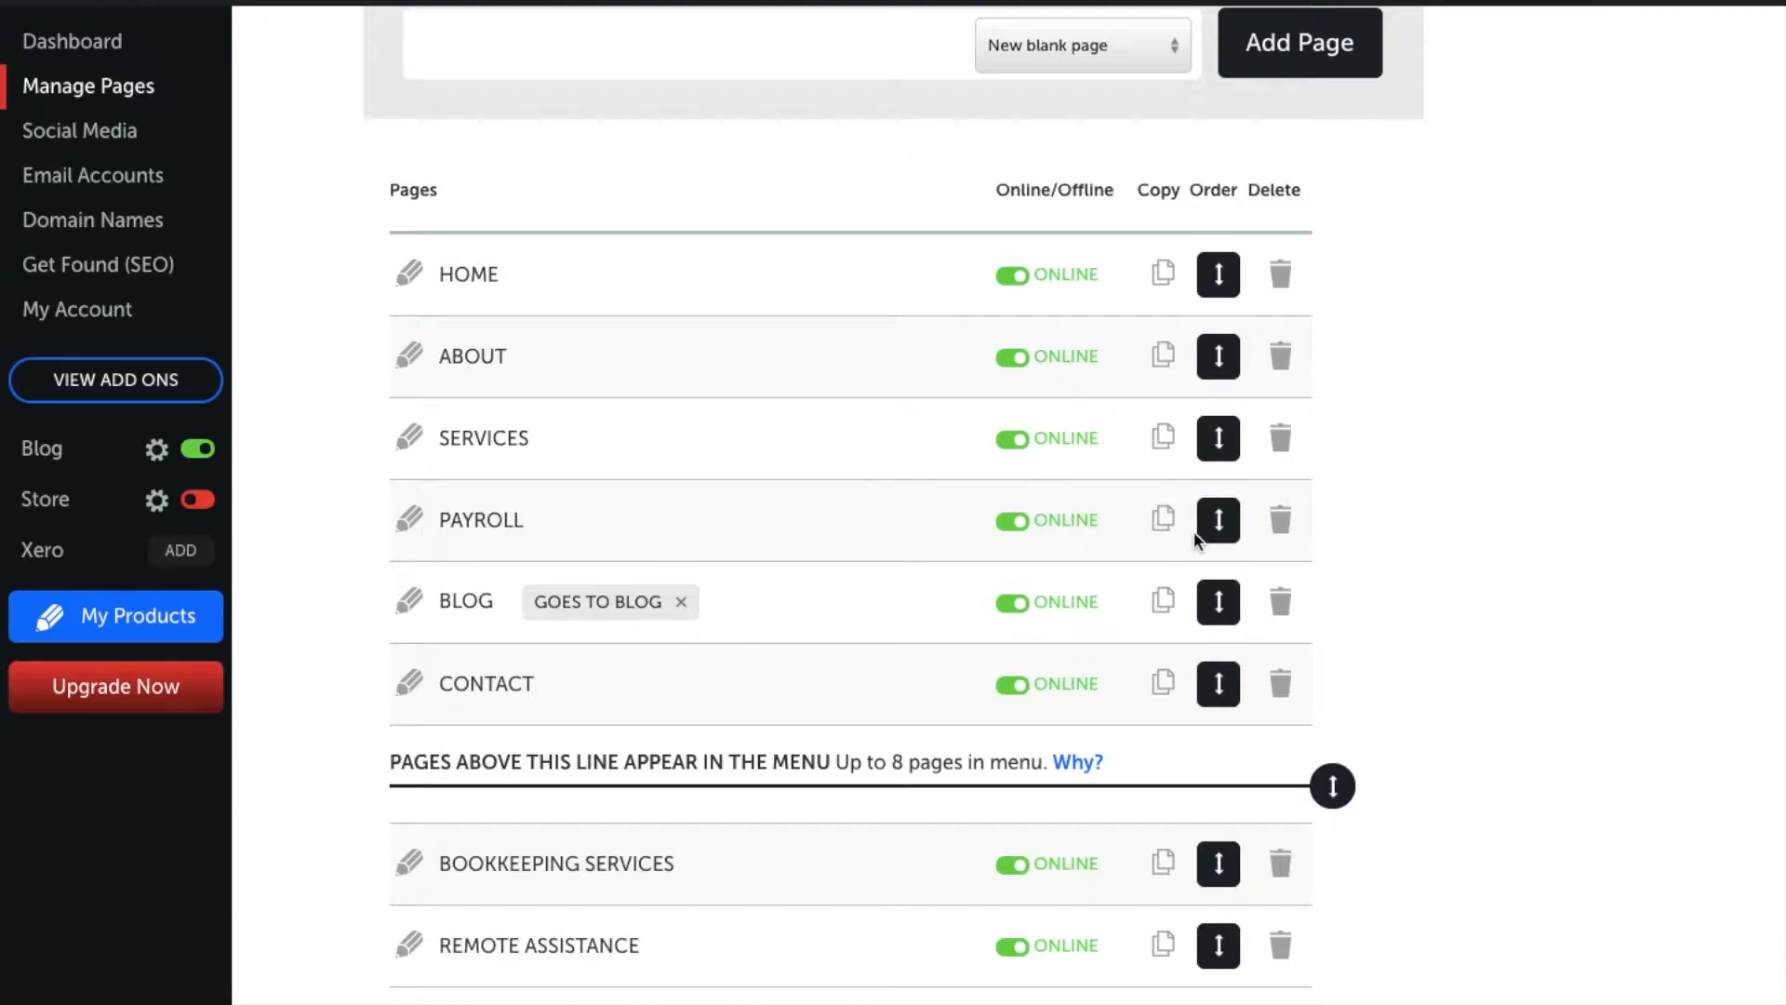
Step: Drag PAYROLL below the menu line, then back into the menu between BLOG and CONTACT
left_click_drag(1212, 516, 1158, 797)
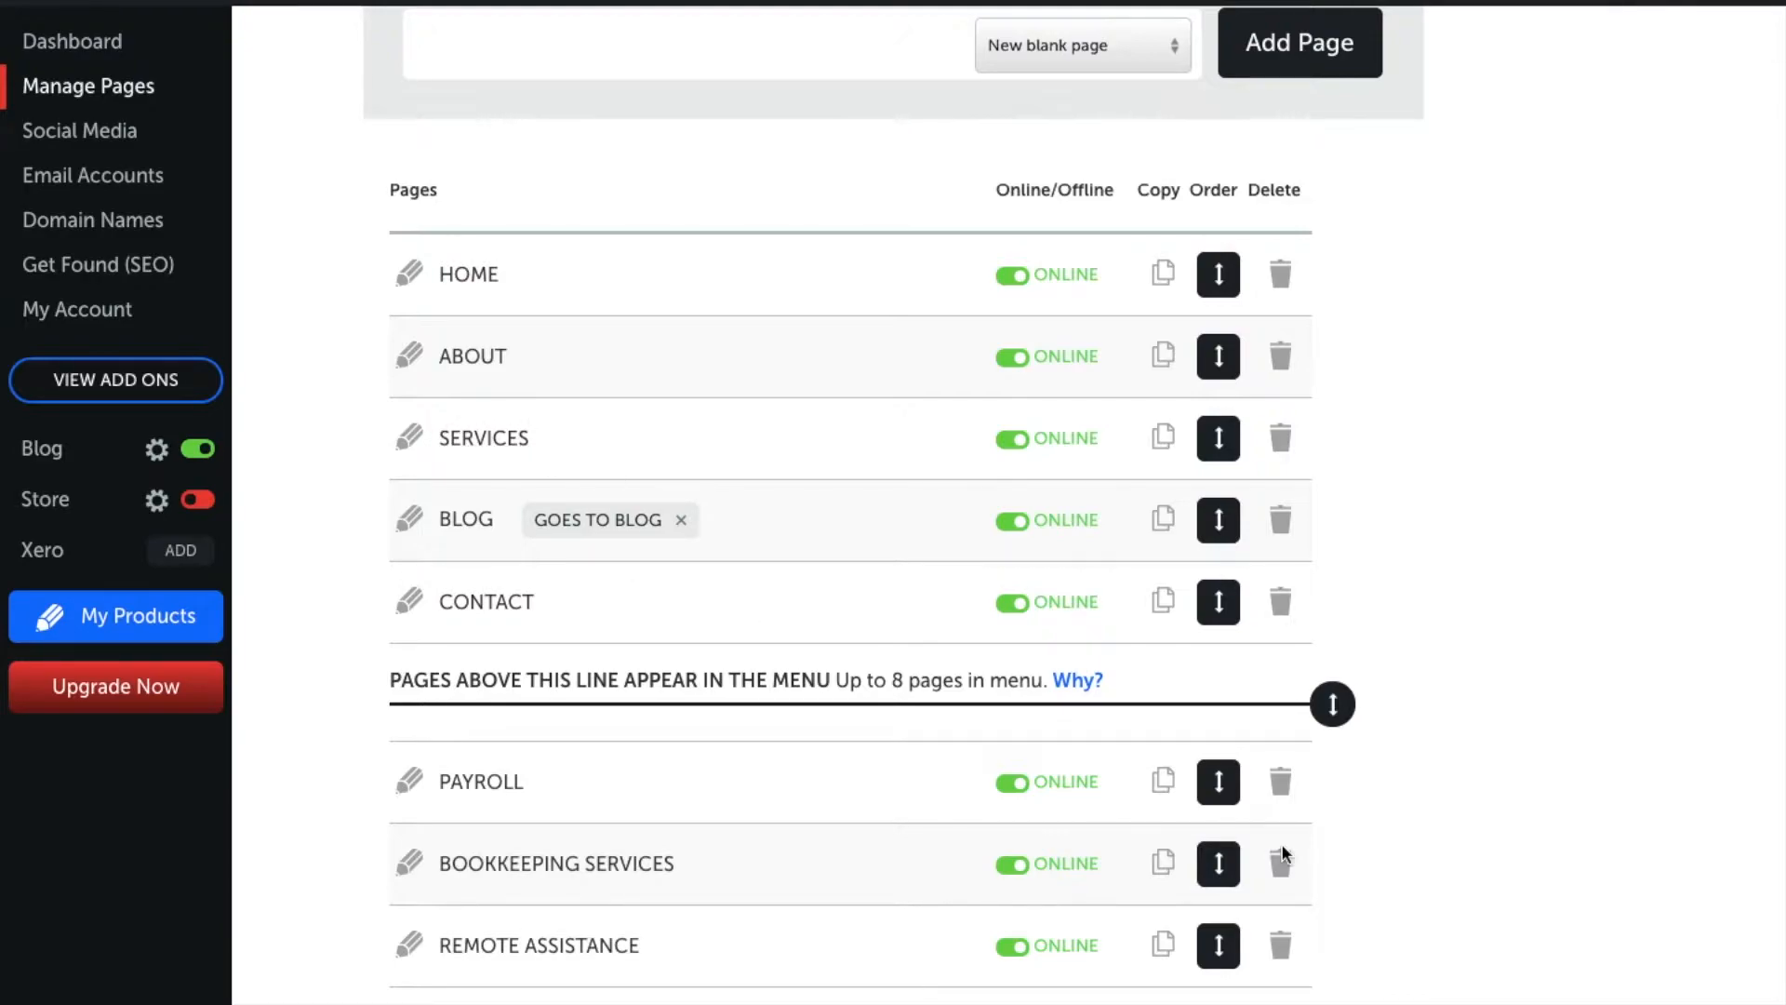
left_click_drag(1218, 781, 1222, 586)
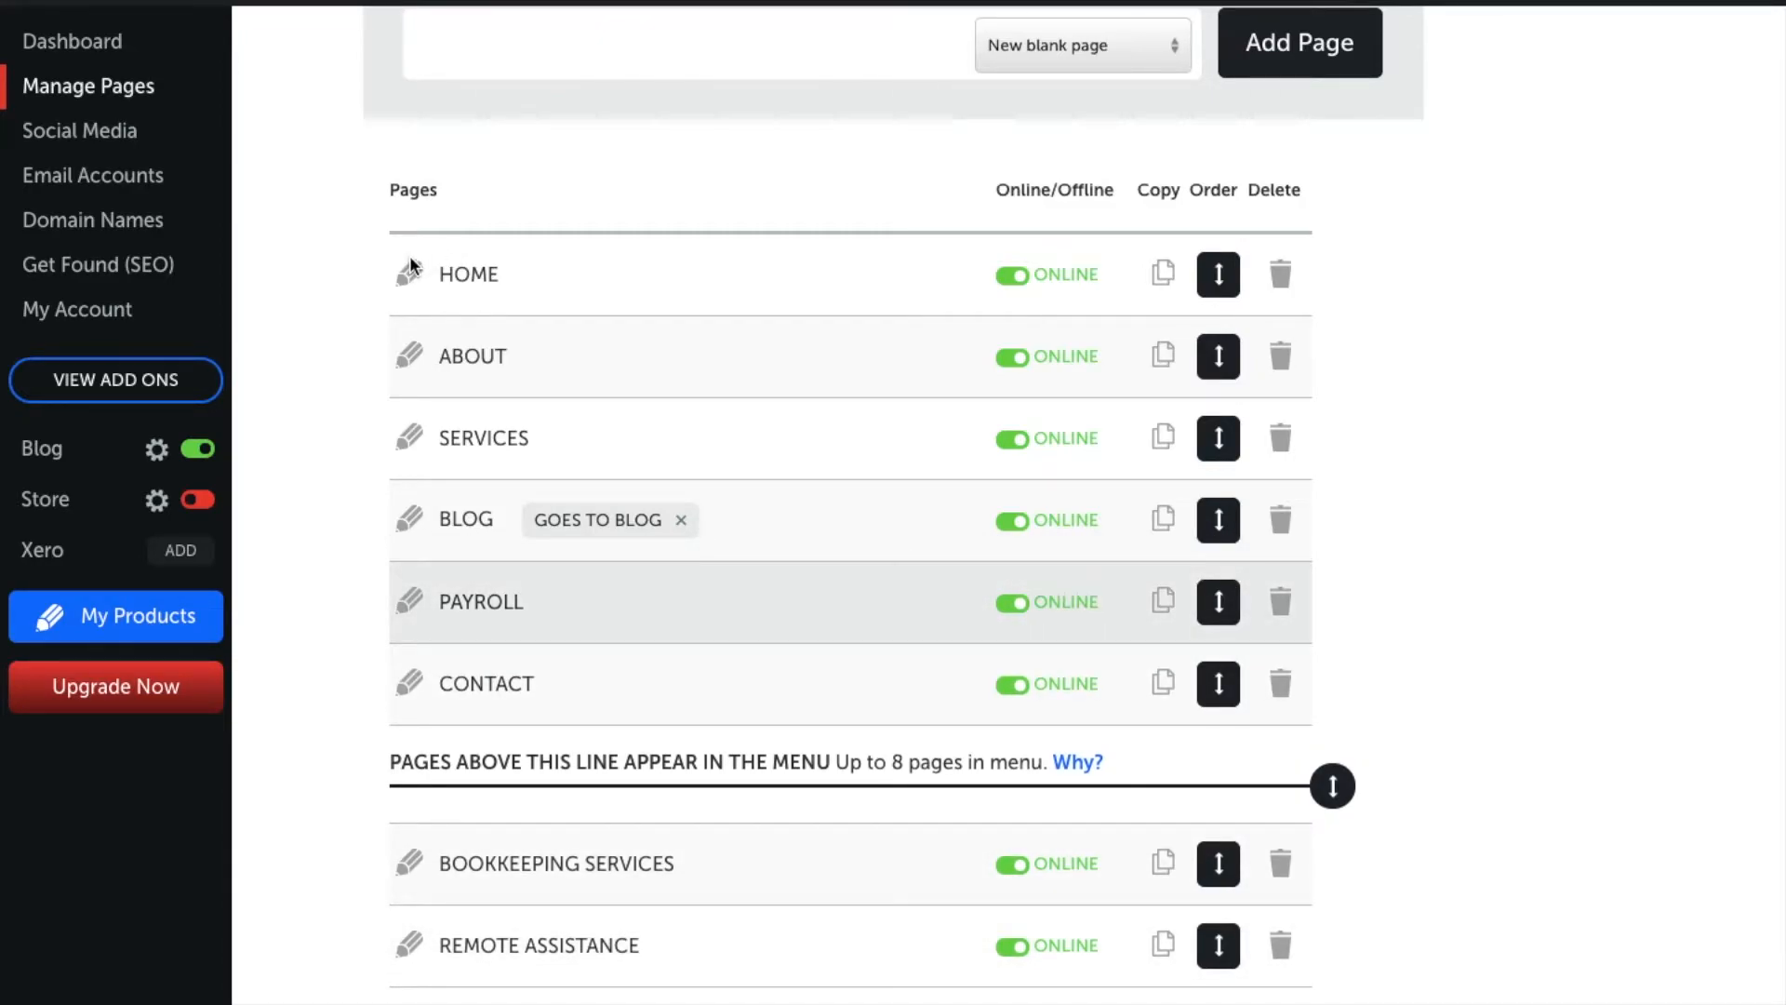
Step: Rename the ABOUT page to 'About Us' and switch it offline
left_click(416, 361)
type("U")
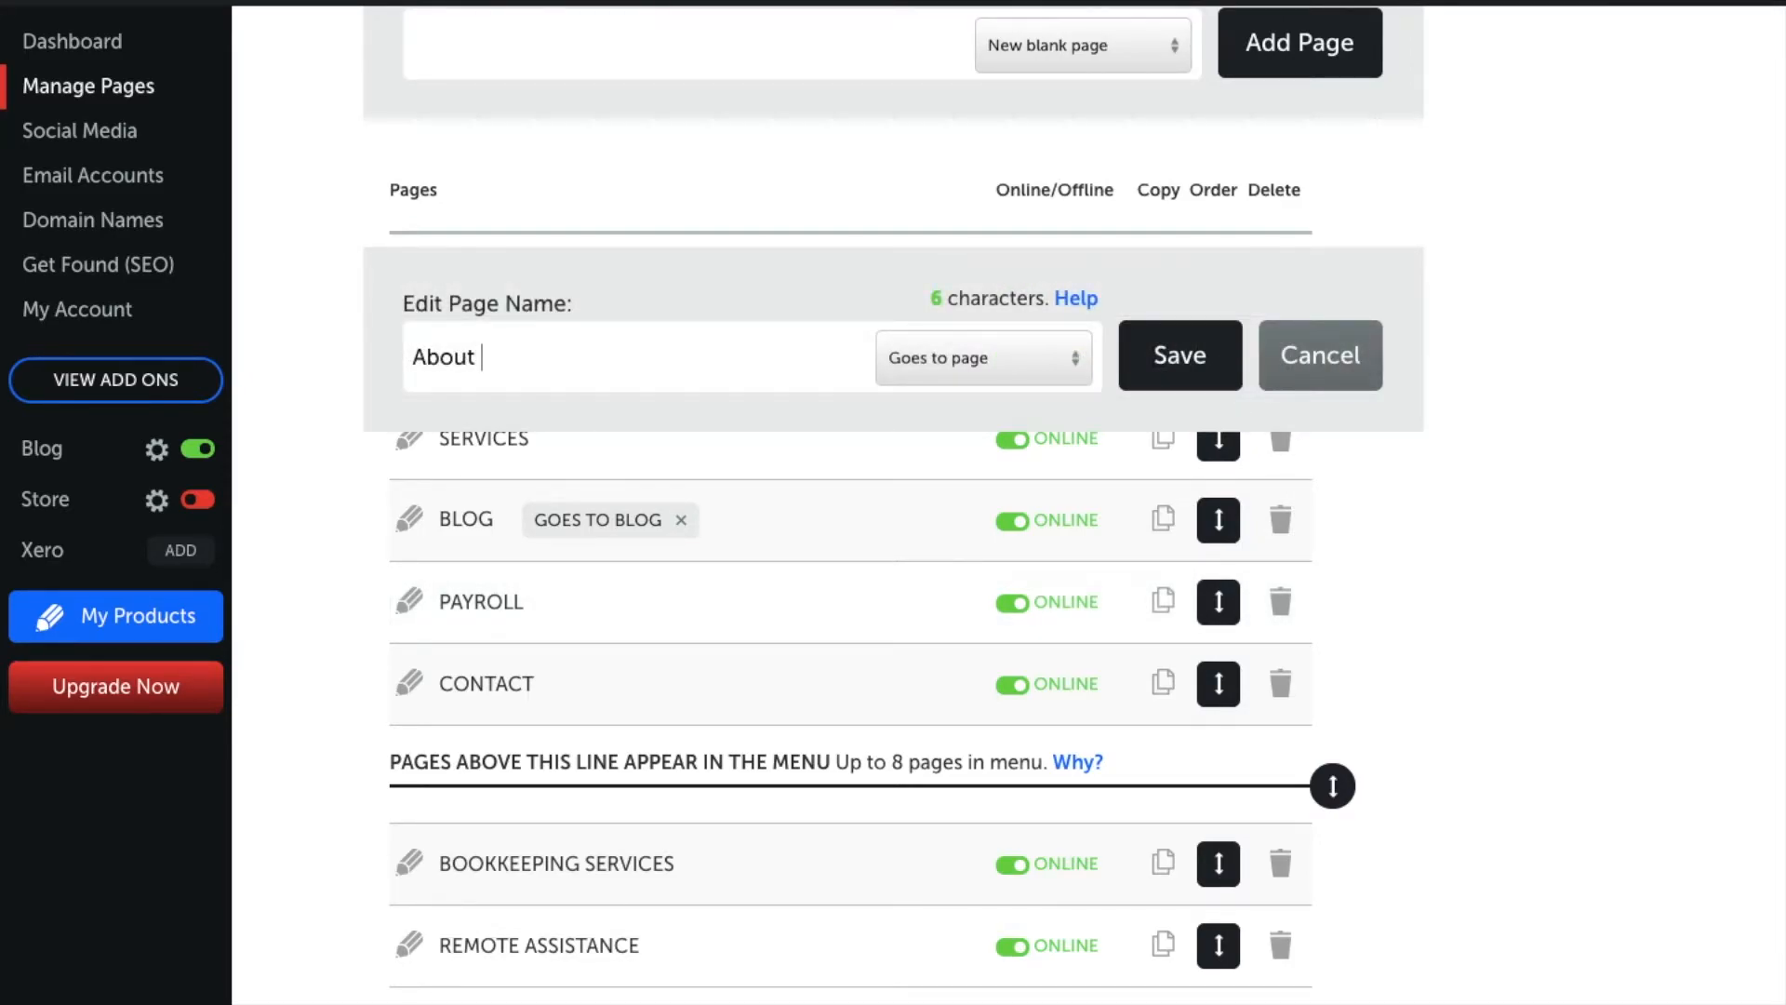
type("s")
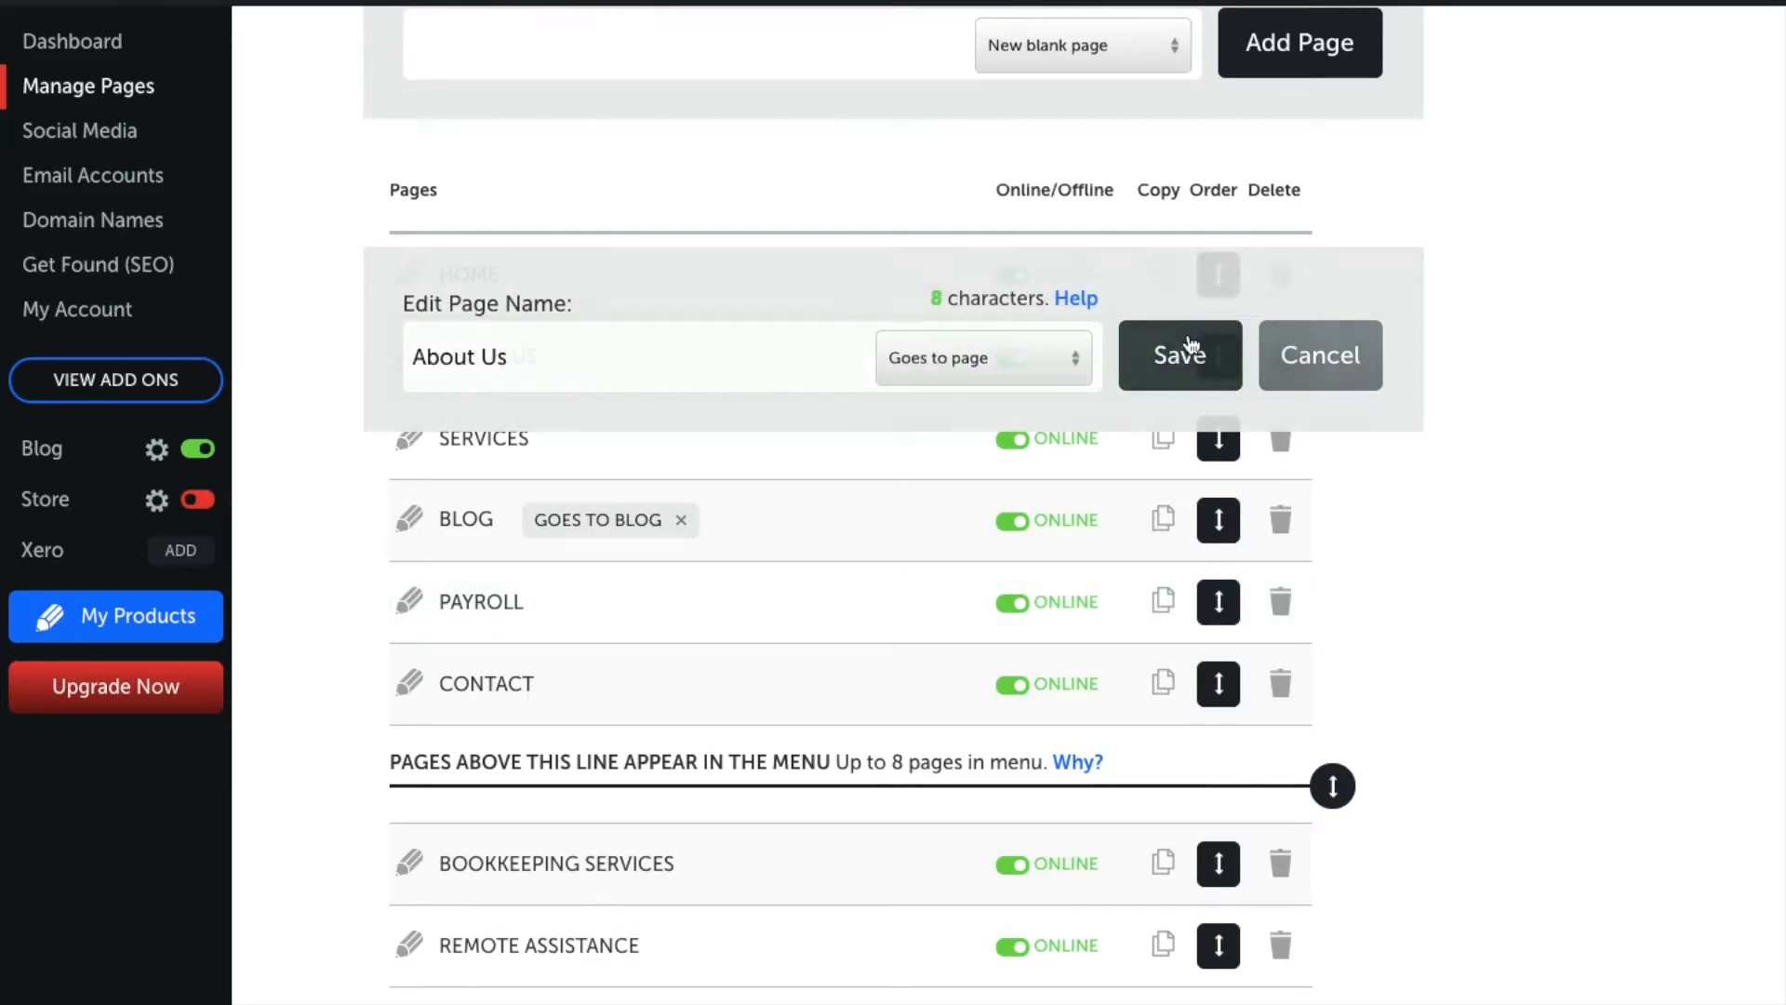
left_click(1179, 353)
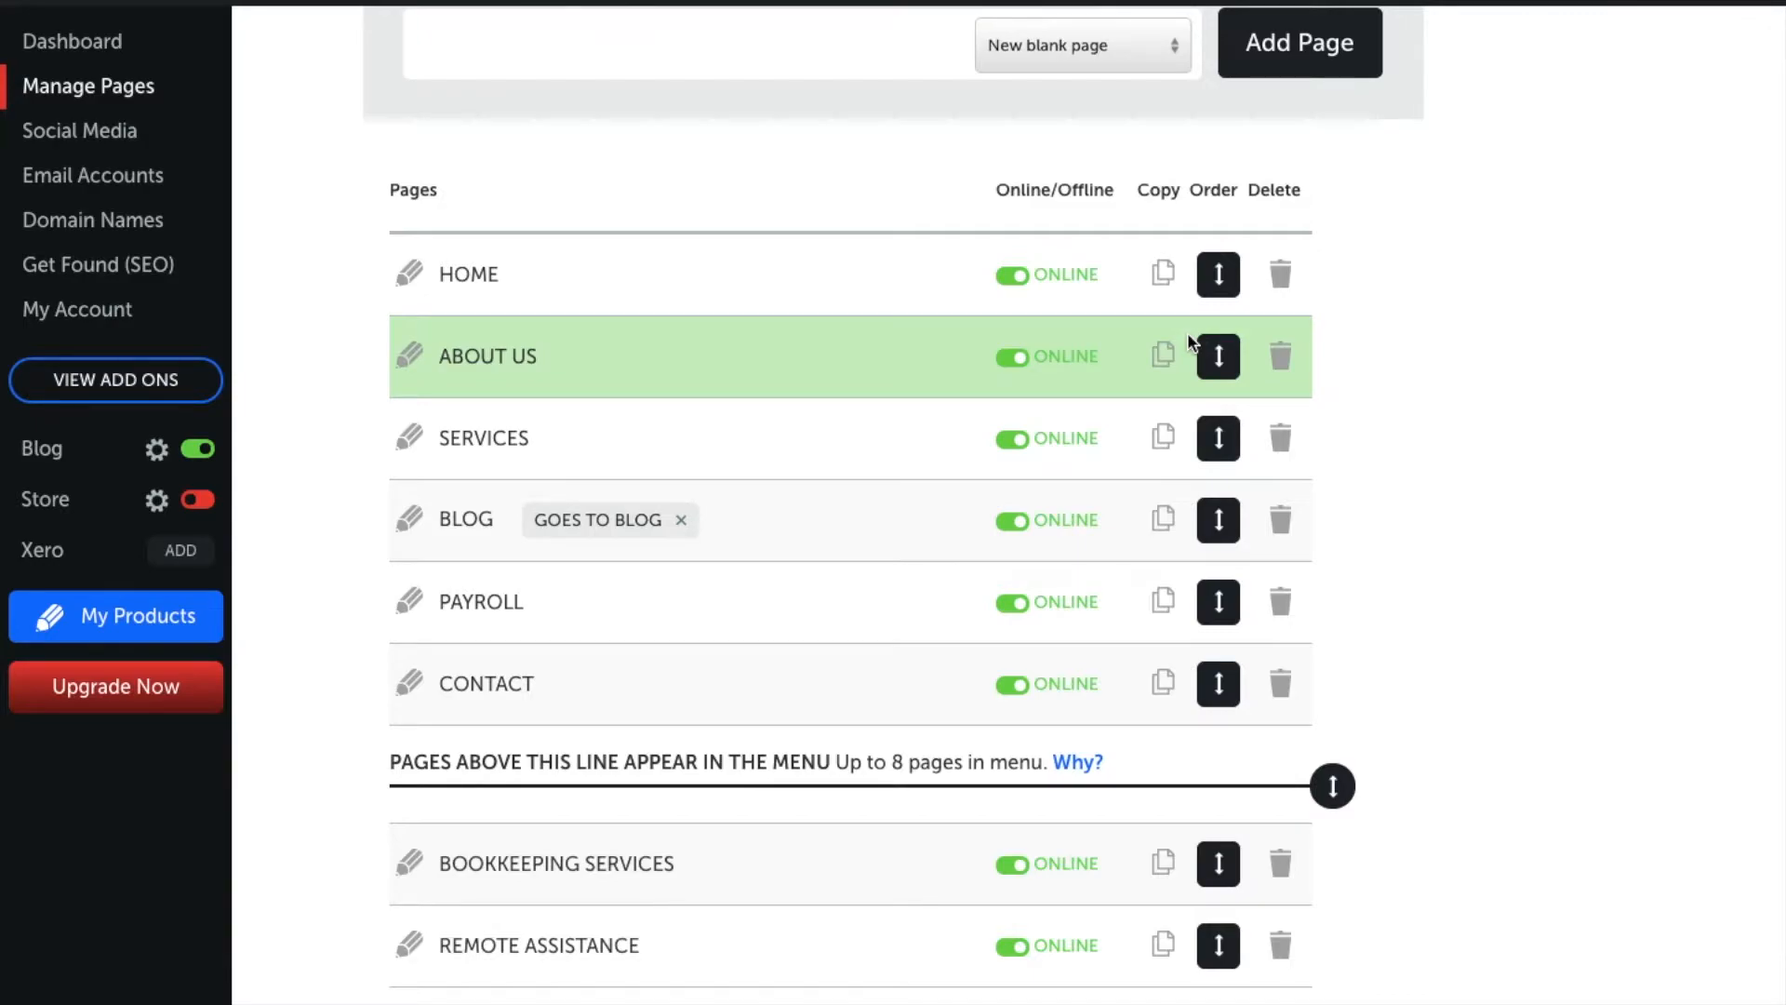
left_click(1009, 361)
Step: Switch About Us back online and duplicate it, keeping the copy named ABOUT US_COPY
left_click(1011, 358)
left_click(1163, 354)
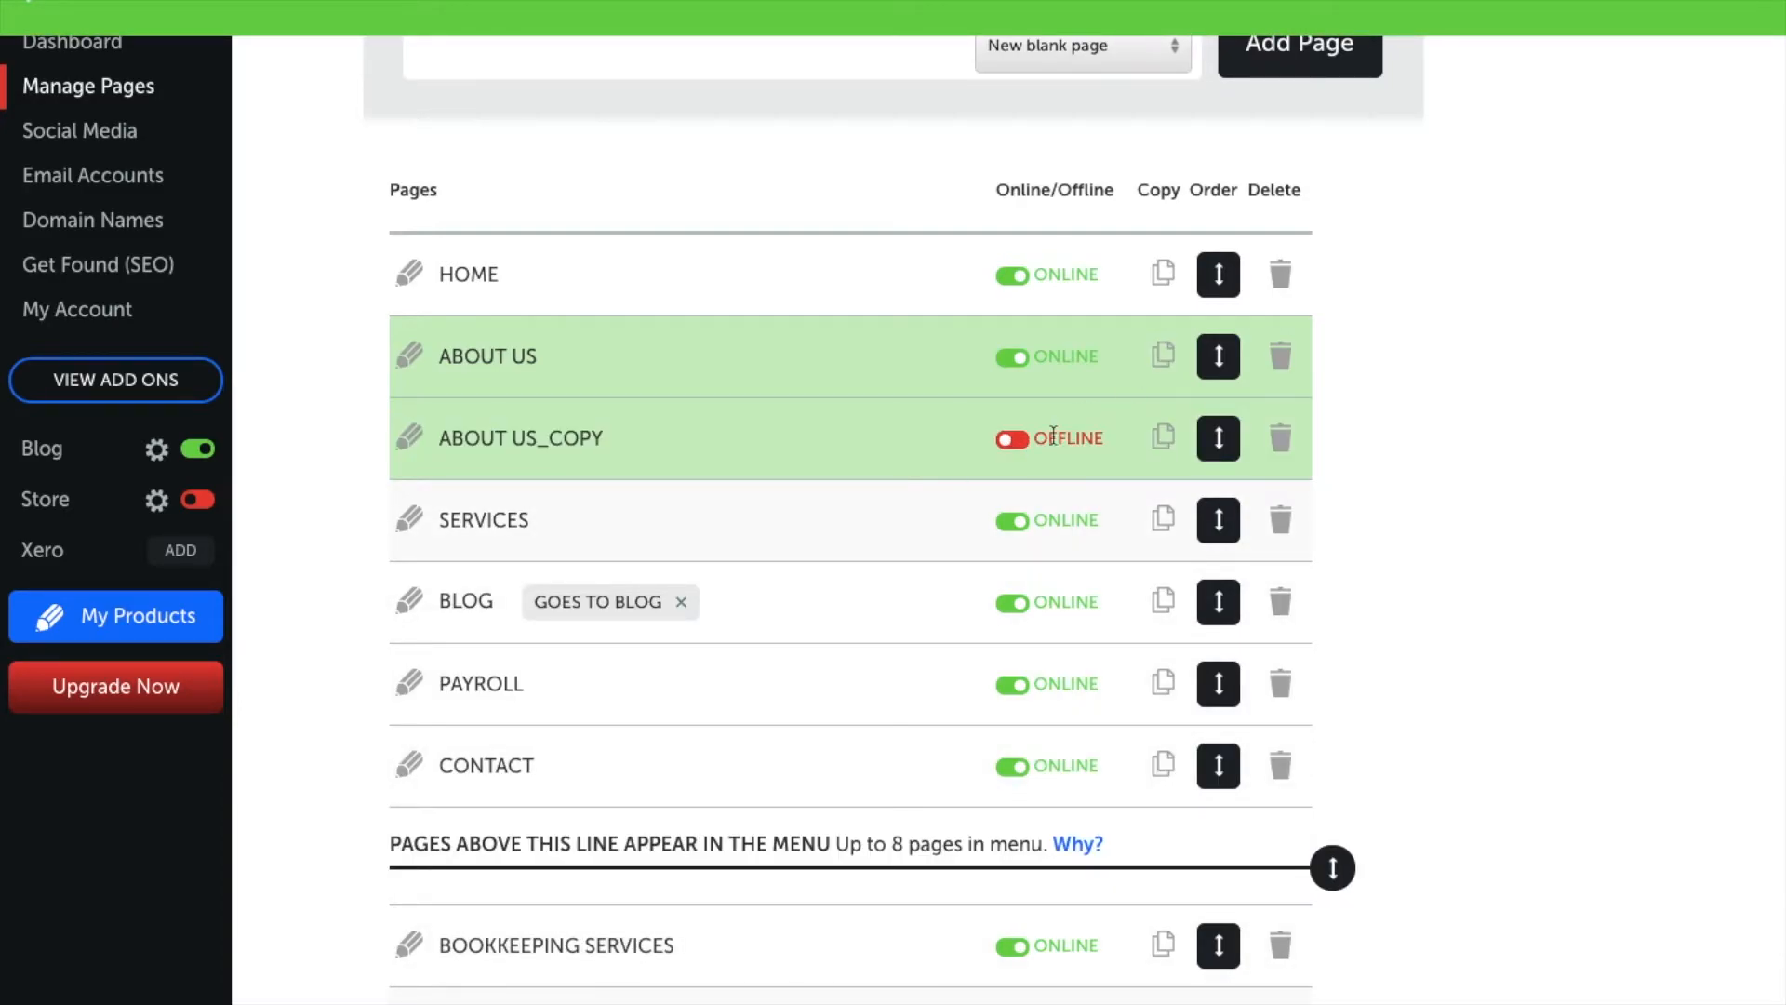
left_click(411, 437)
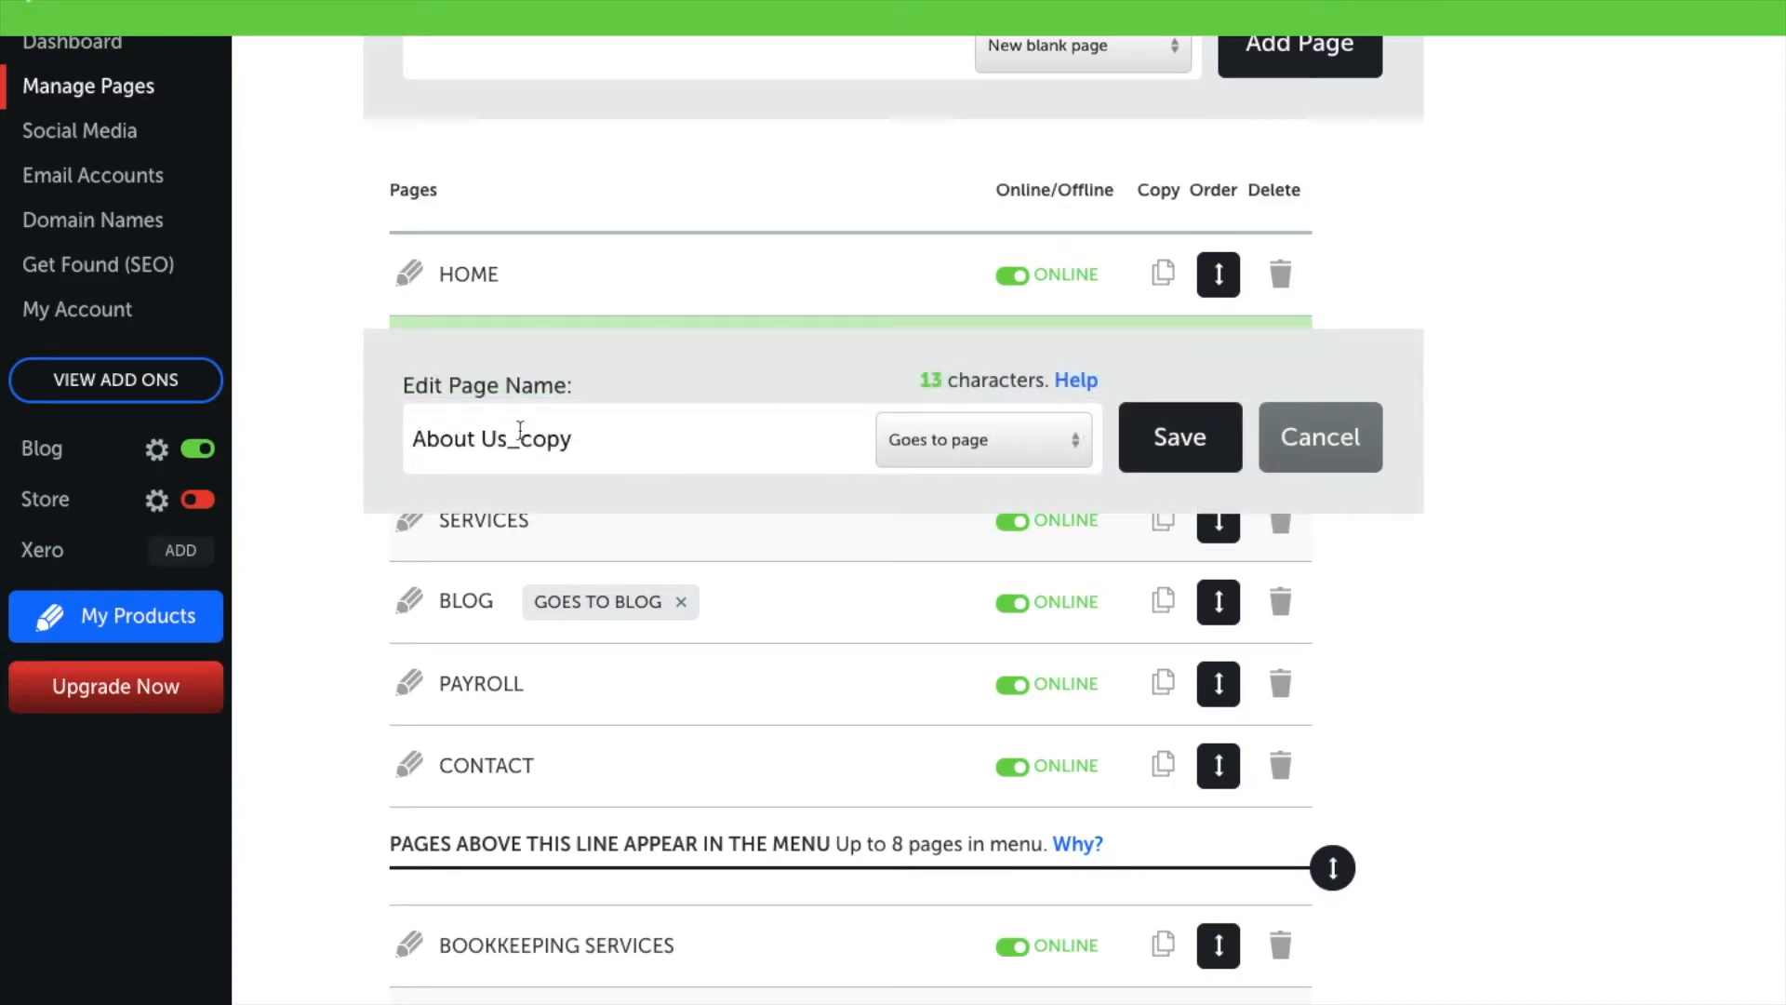
left_click(1327, 447)
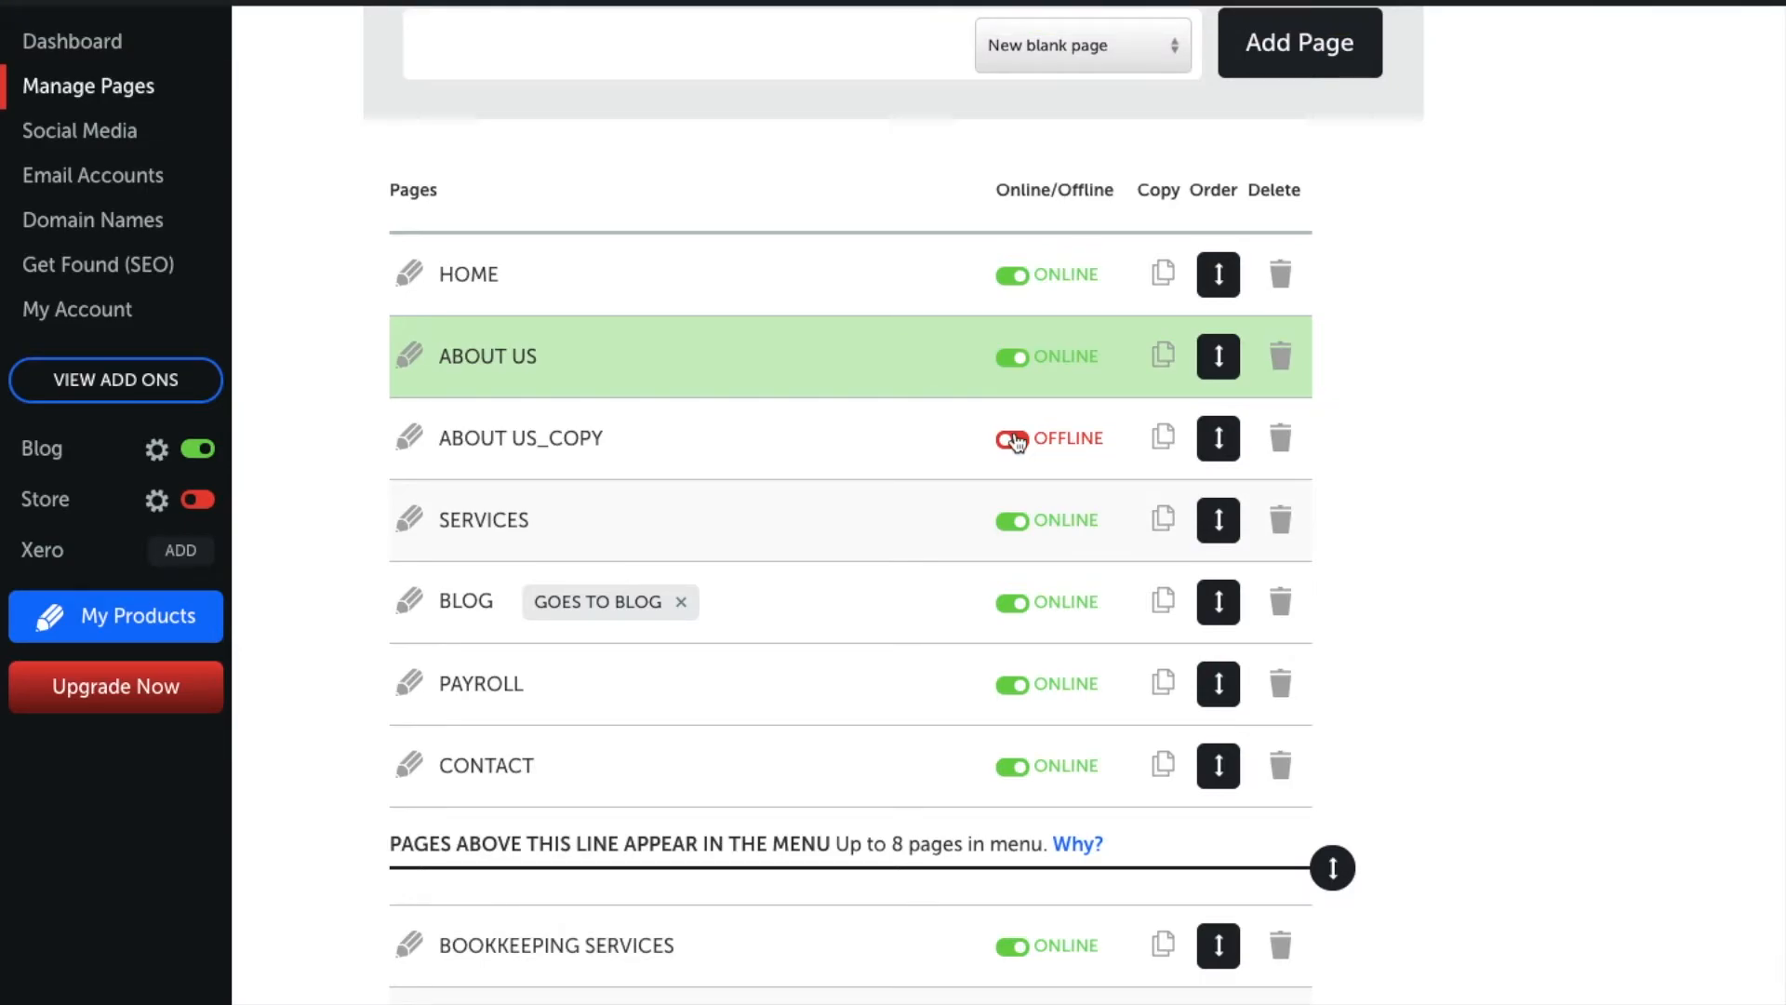
Step: Delete the ABOUT US_COPY page and check it appears under Deleted Pages
left_click_drag(1218, 436, 1255, 438)
left_click(1282, 443)
left_click(1202, 437)
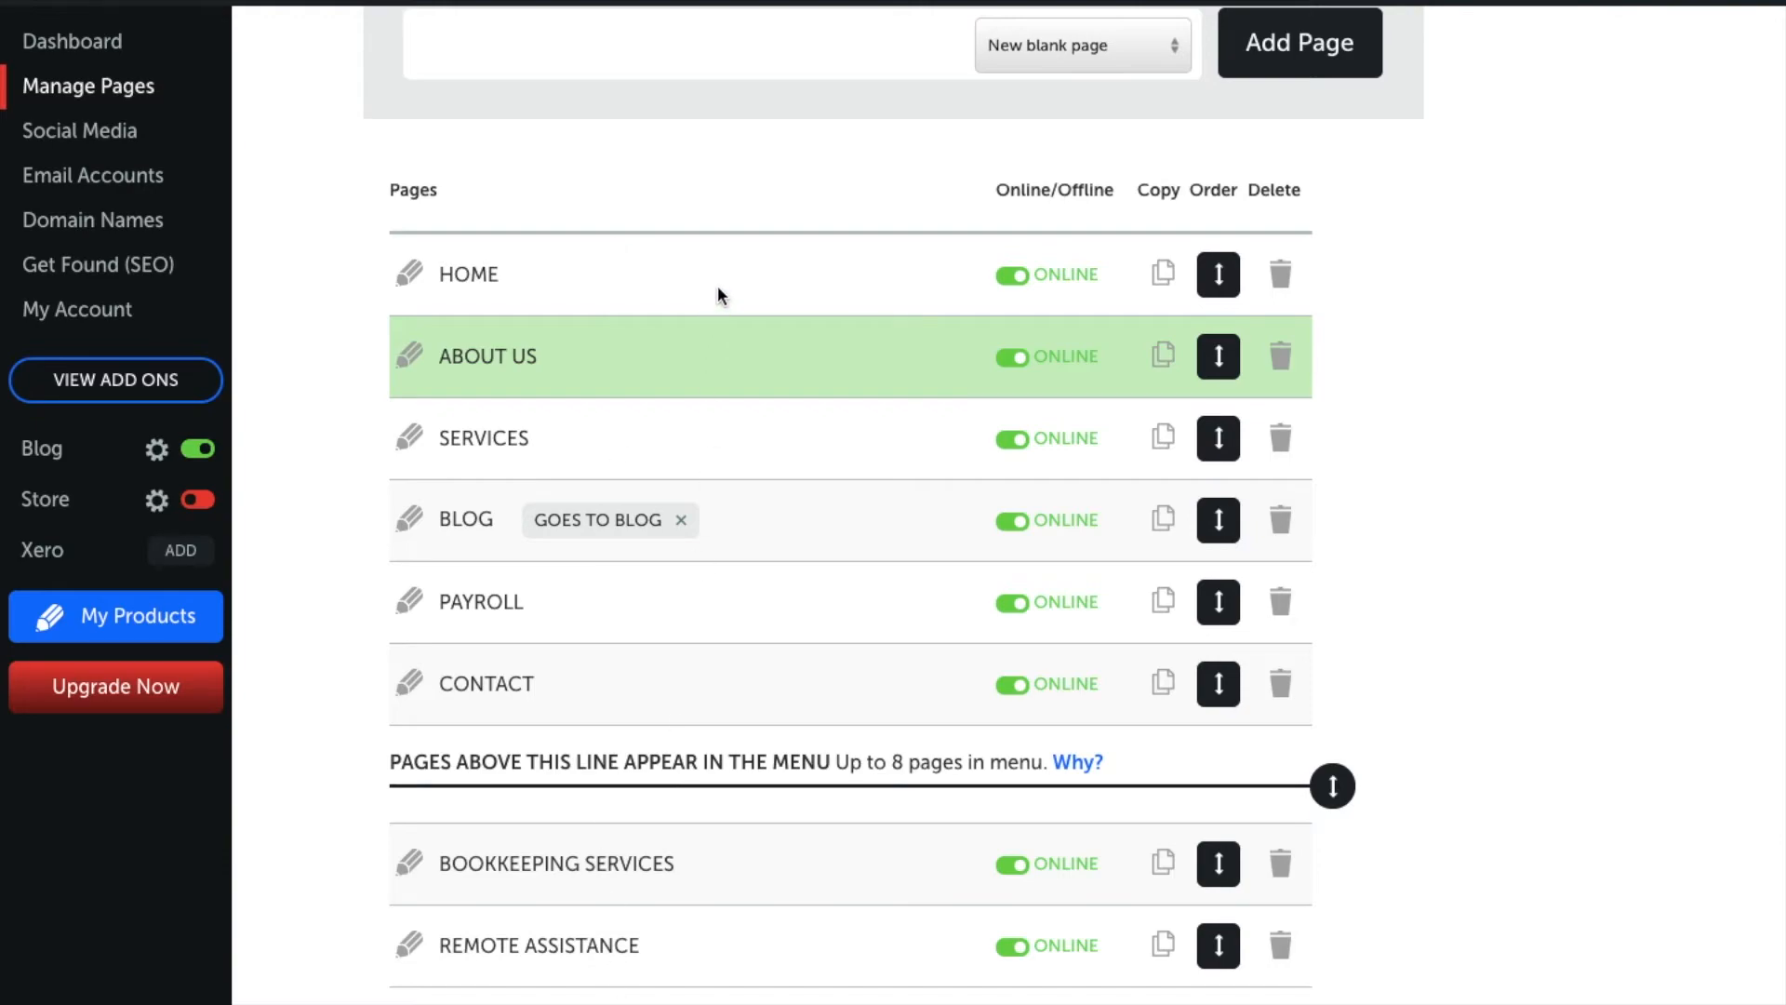
scroll(1665, 780, "down", 6)
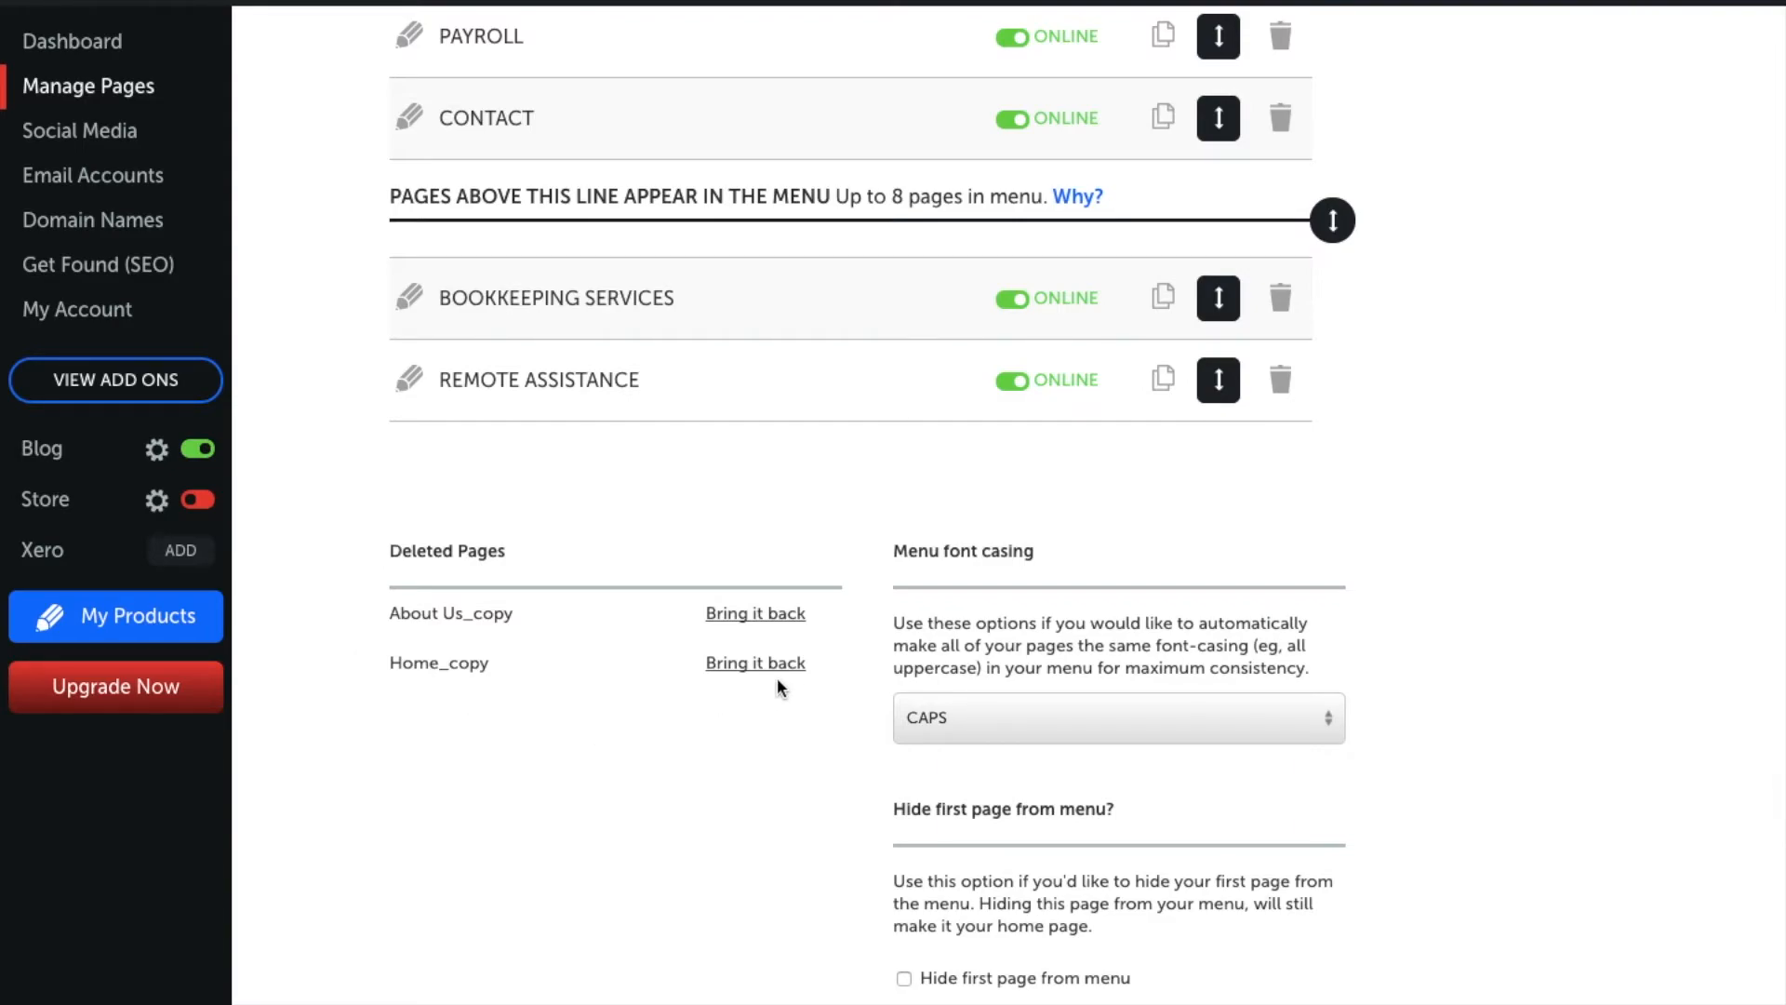
Step: Bring back the deleted About Us_copy page and scroll back up the list
left_click(750, 616)
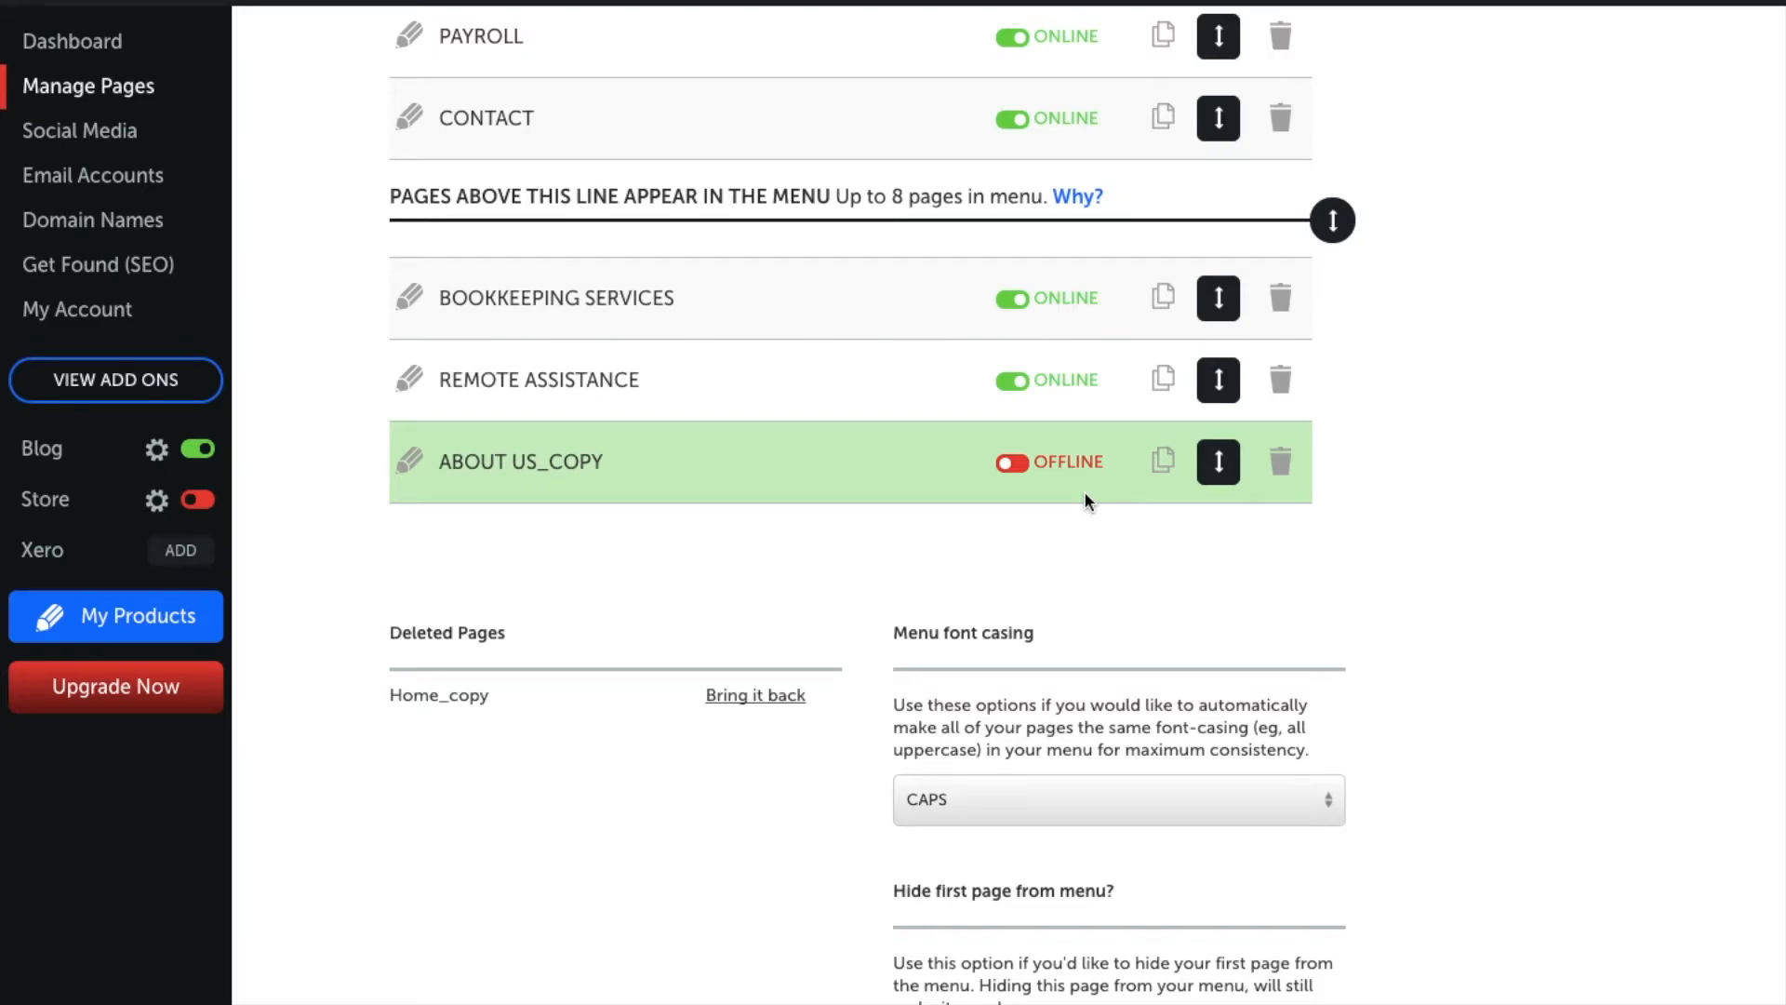
scroll(1086, 501, "up", 5)
scroll(1085, 500, "up", 3)
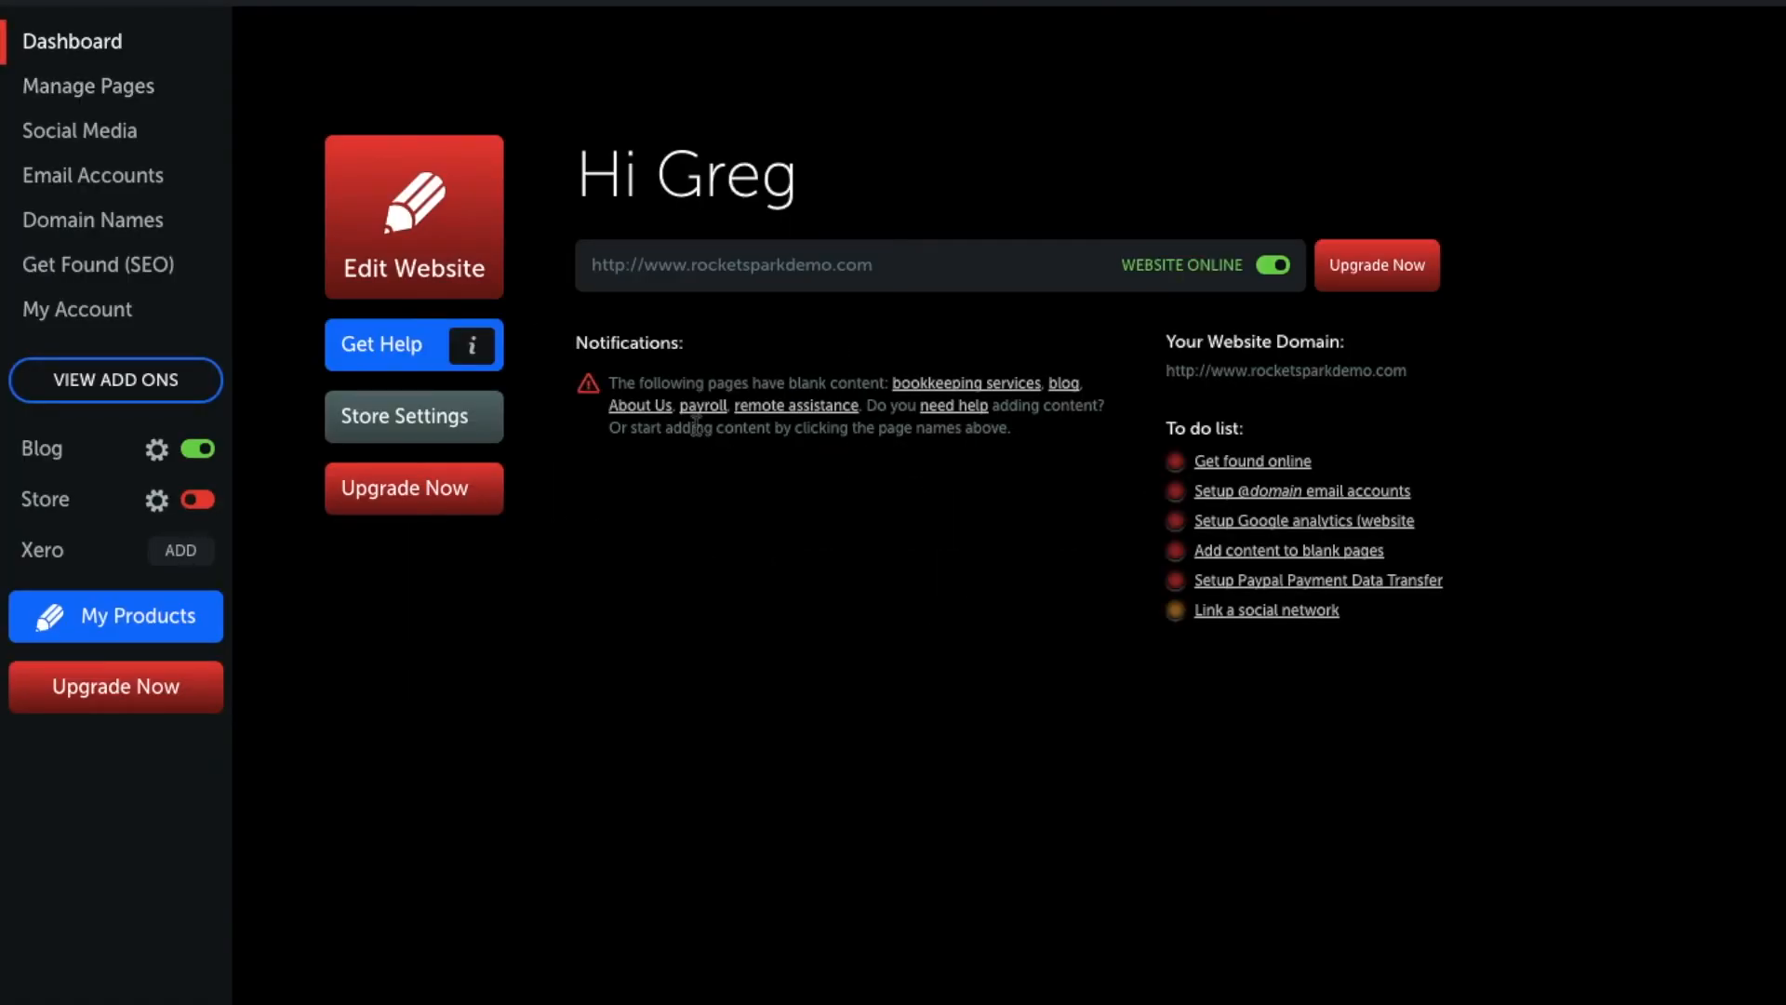
Step: Open the Help Centre from the Dashboard's Get Help button to see Help Guides, Contact Us and Conversations
left_click(398, 354)
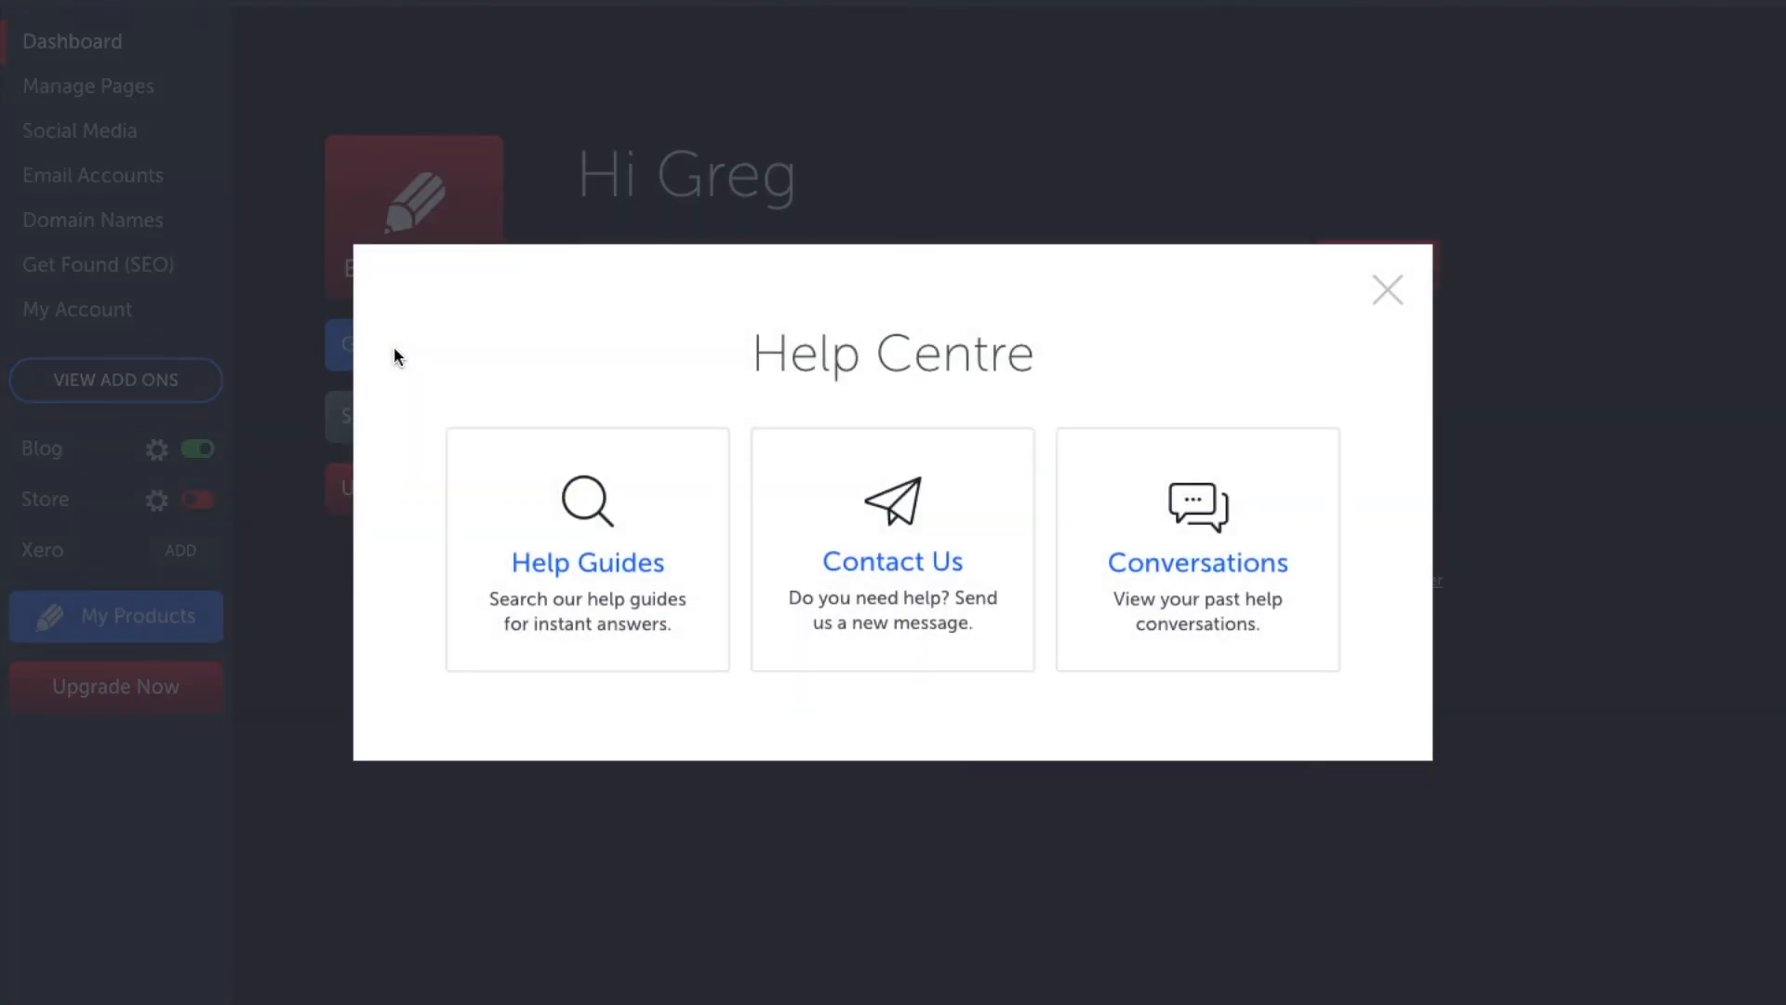